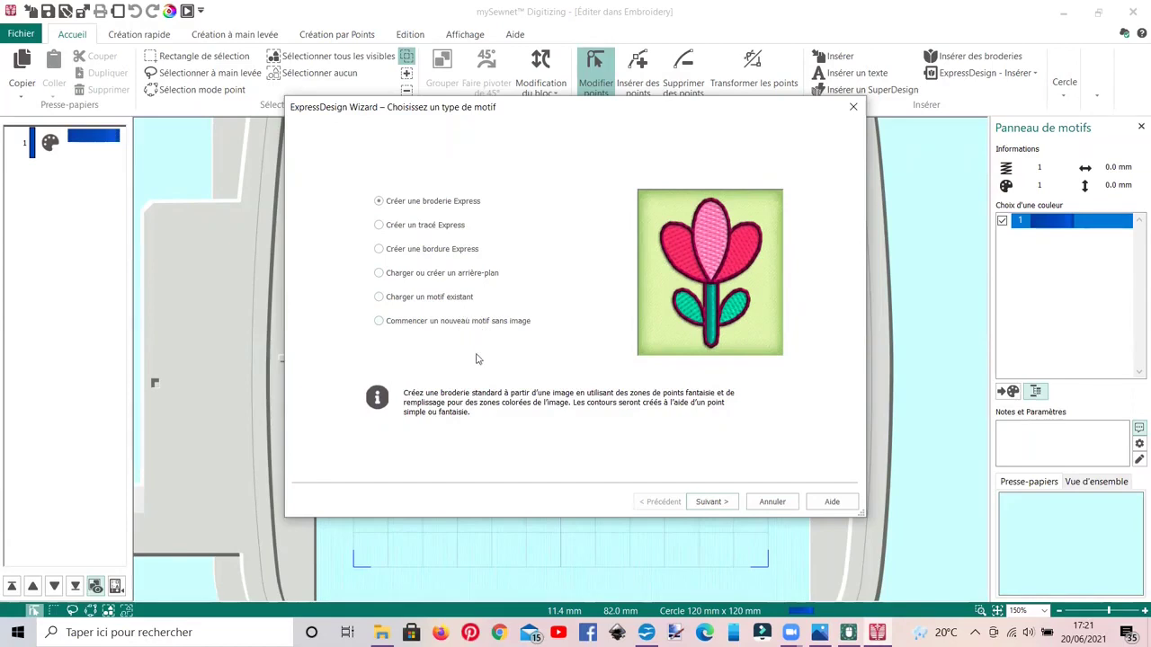
Step: Choose to load a background and load soleil.ecq from the folder "numériser avec plisuers arriéres plans" in DESSIN VIDEO
left_click(413, 275)
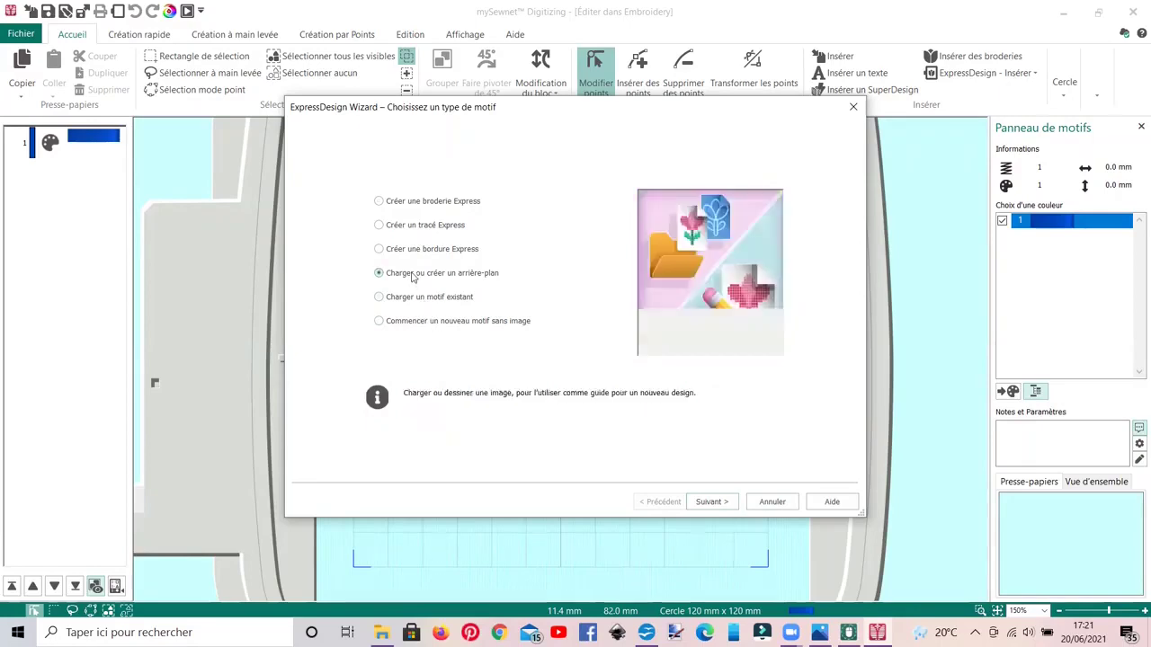
left_click(708, 501)
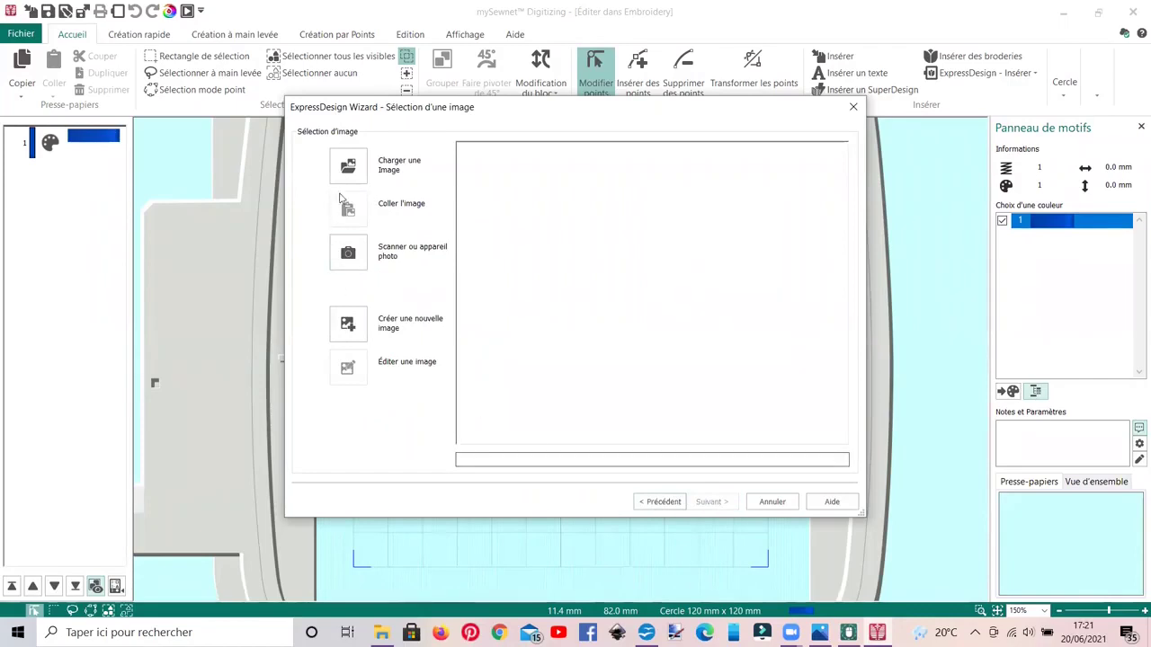
left_click(349, 168)
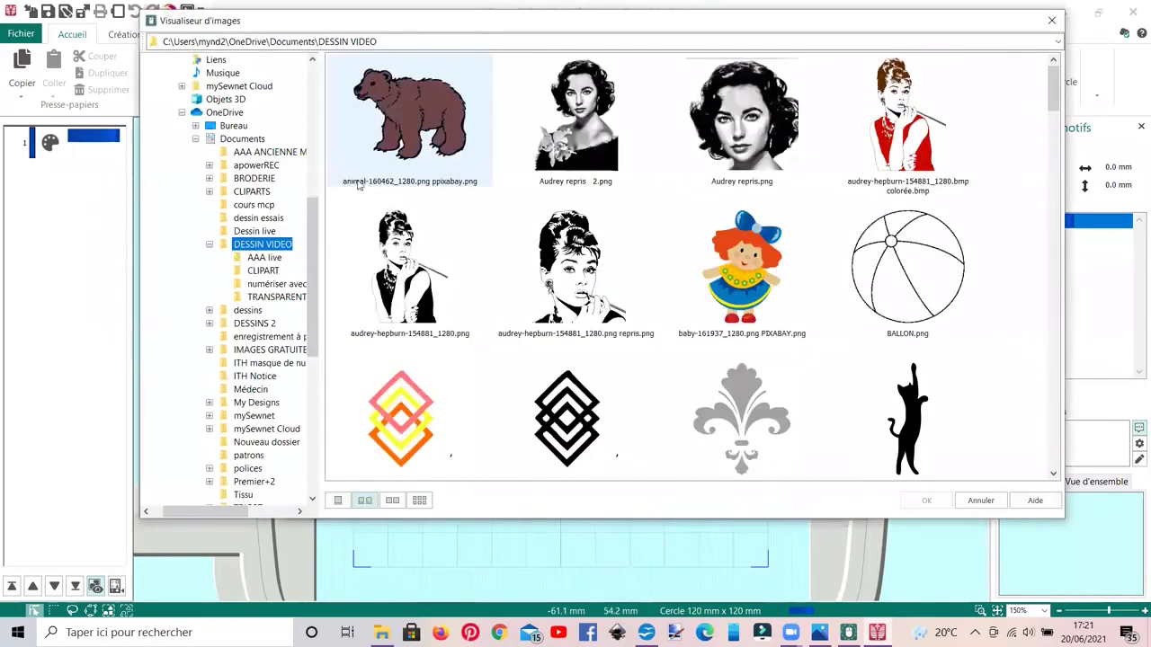
scroll(565, 196, "down", 5)
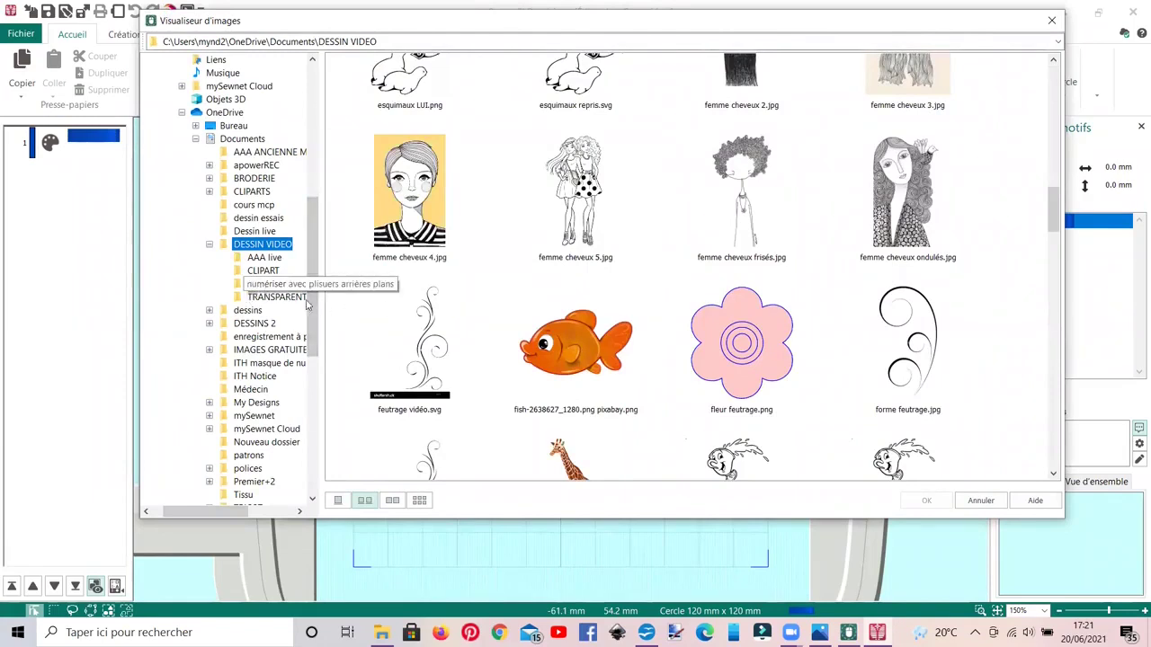
left_click(254, 284)
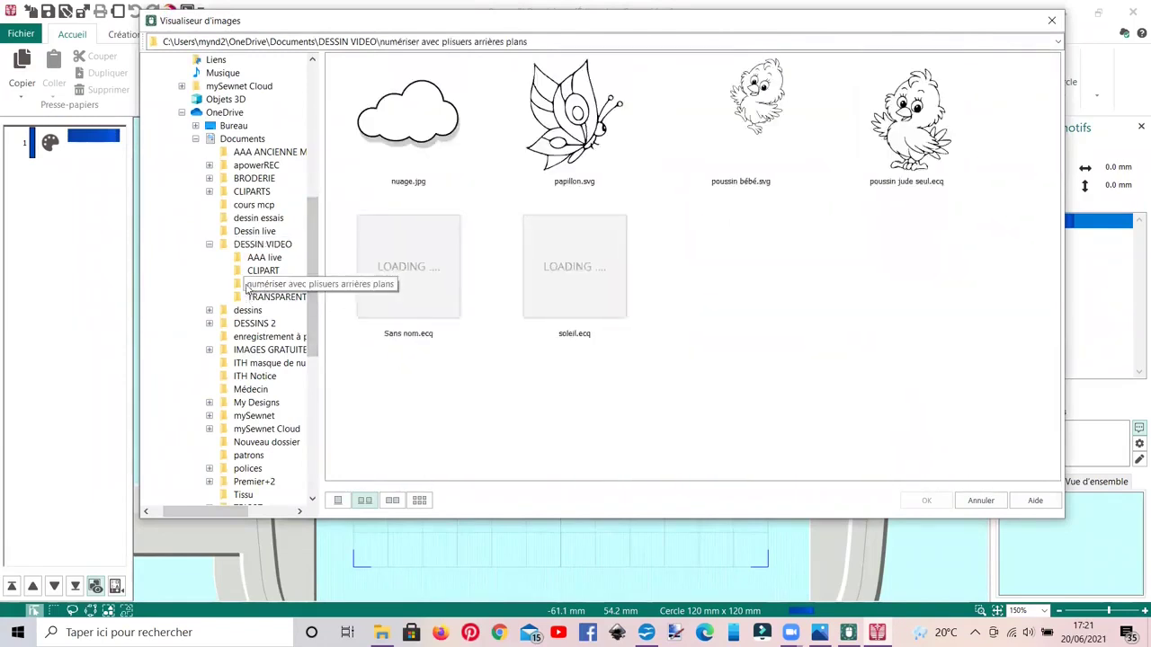
left_click(559, 306)
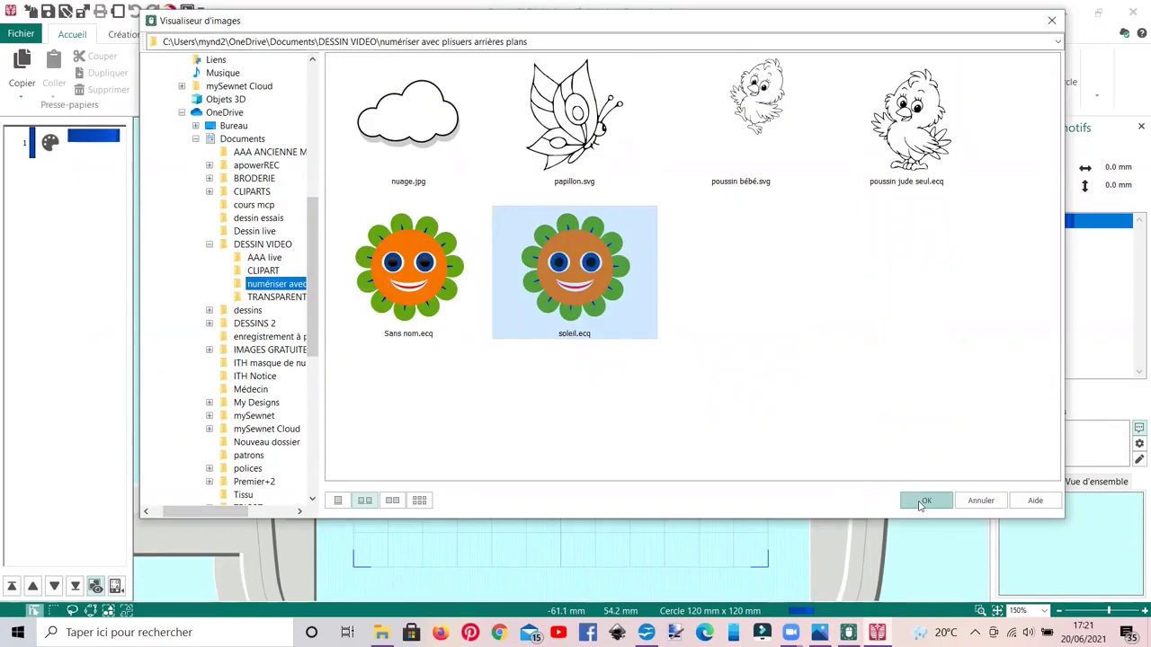
left_click(923, 500)
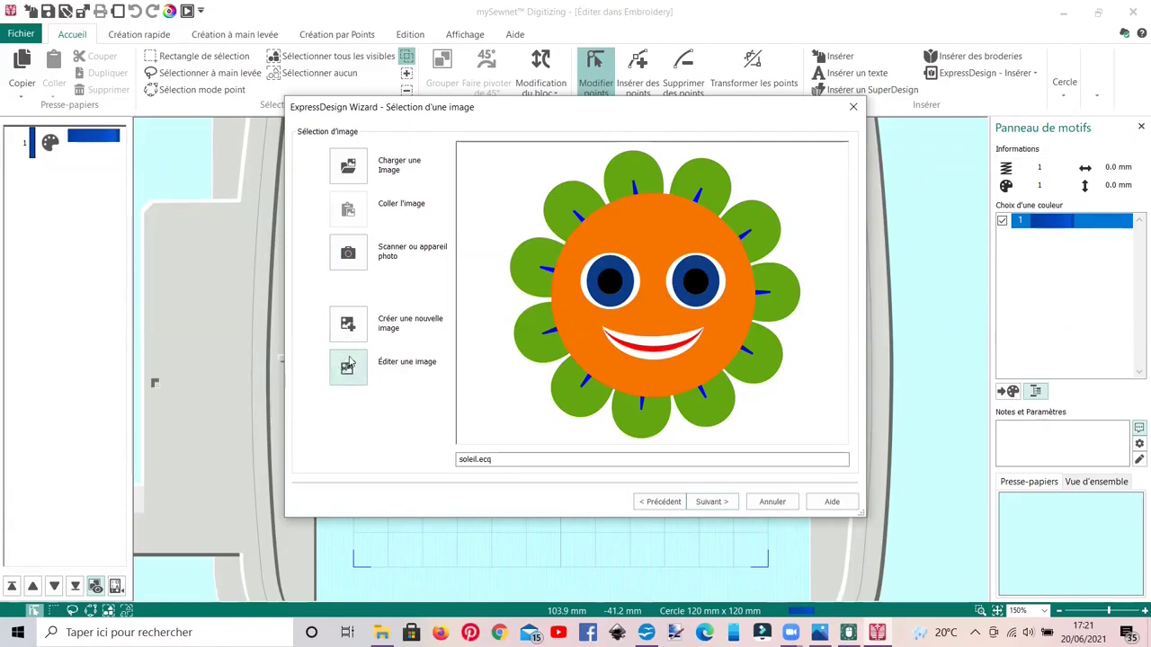
Step: Trim the crop frame slightly along the lower edge of the sun image and accept the crop
left_click(714, 505)
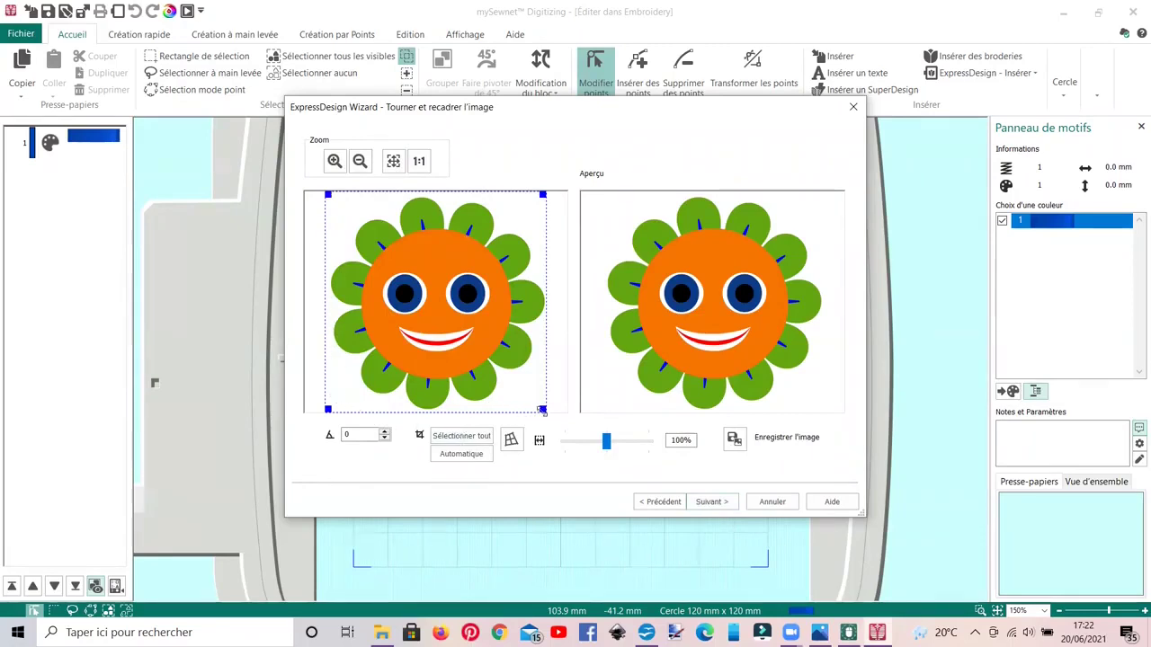
left_click_drag(518, 393, 550, 408)
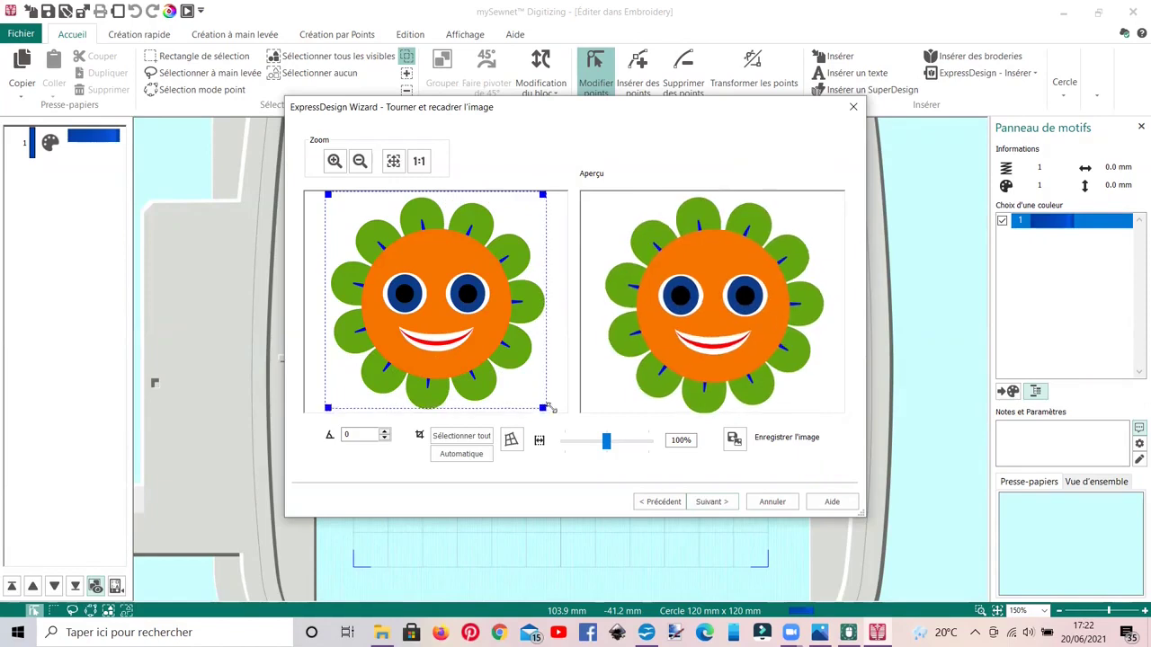
left_click(711, 501)
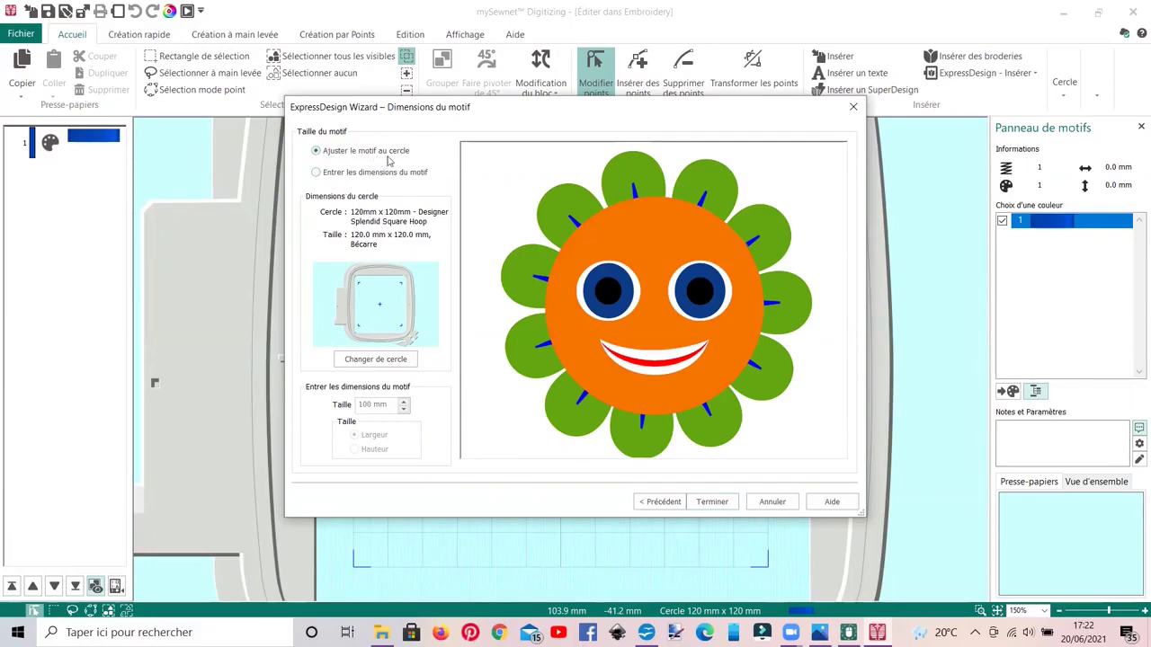
Step: Fit the design to the 120 mm x 120 mm hoop and finish the wizard
left_click(316, 174)
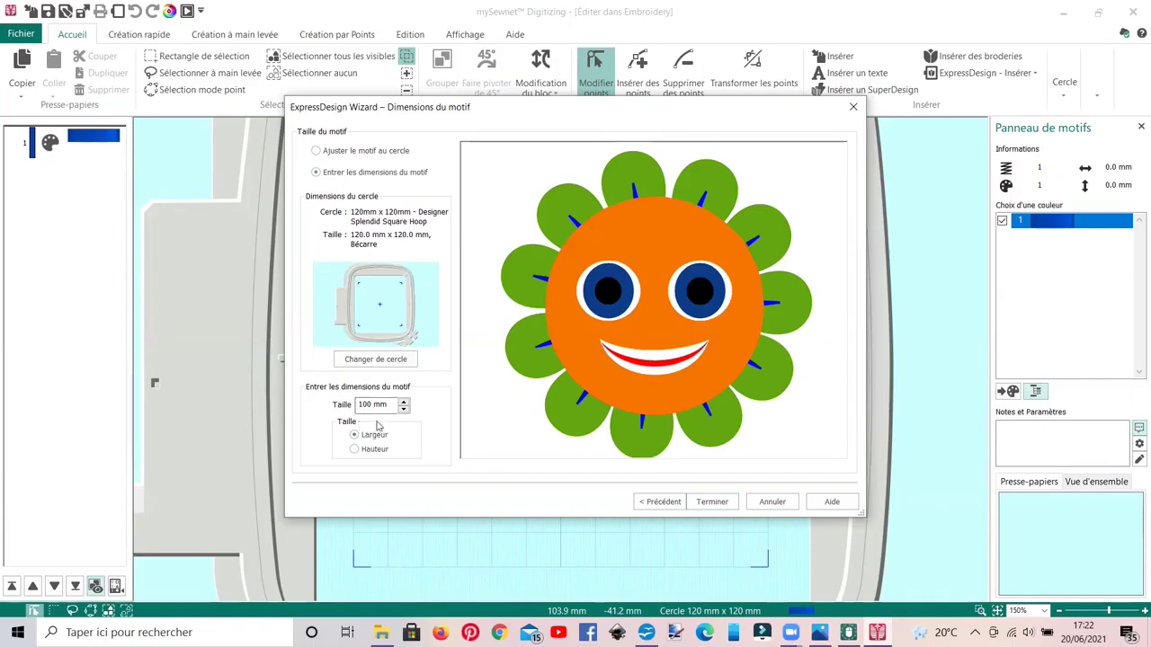
left_click_drag(372, 405, 358, 406)
left_click(316, 150)
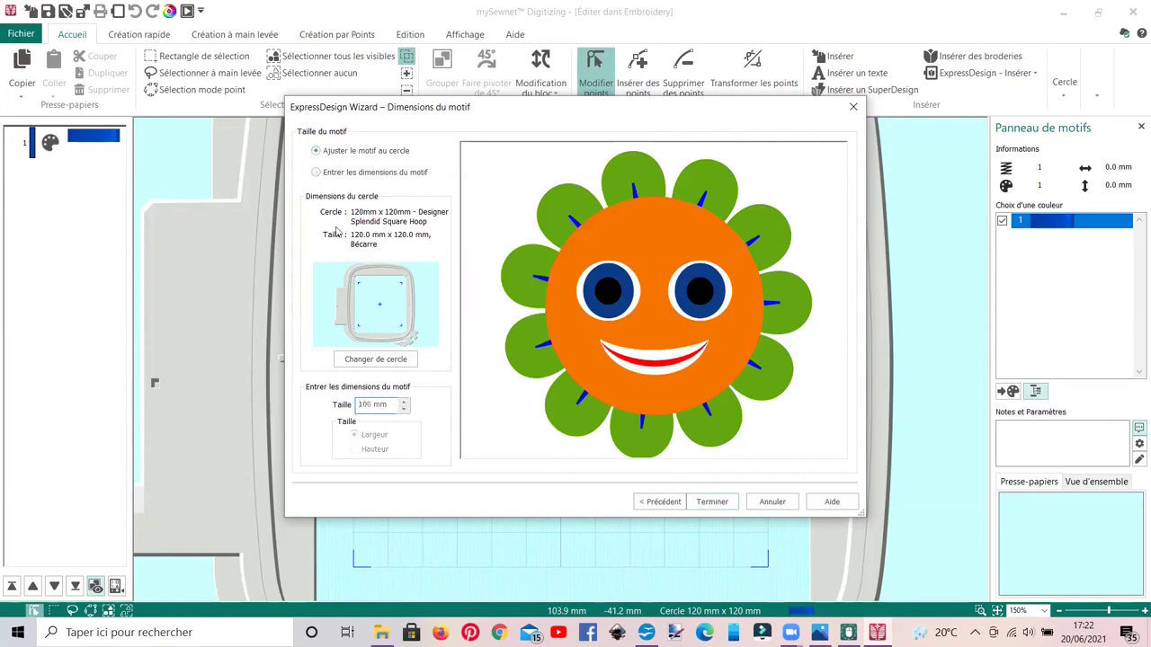
left_click(710, 502)
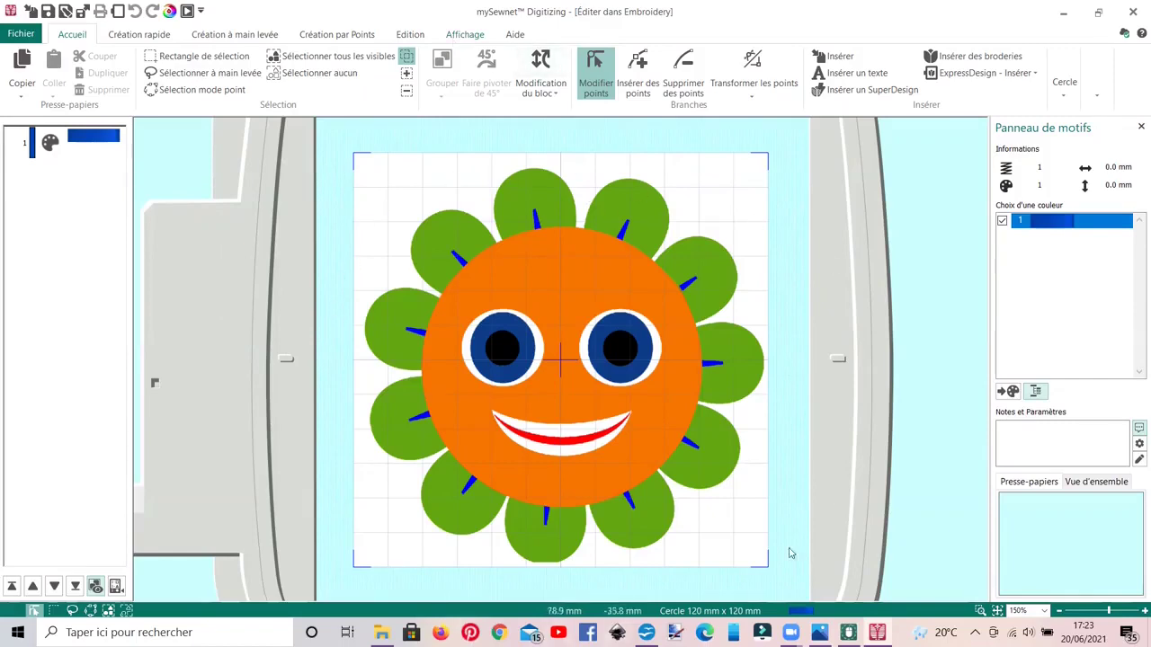
Step: Open the background for editing in Draw & Paint and flood-fill the sun's orange face with bright yellow
left_click(452, 36)
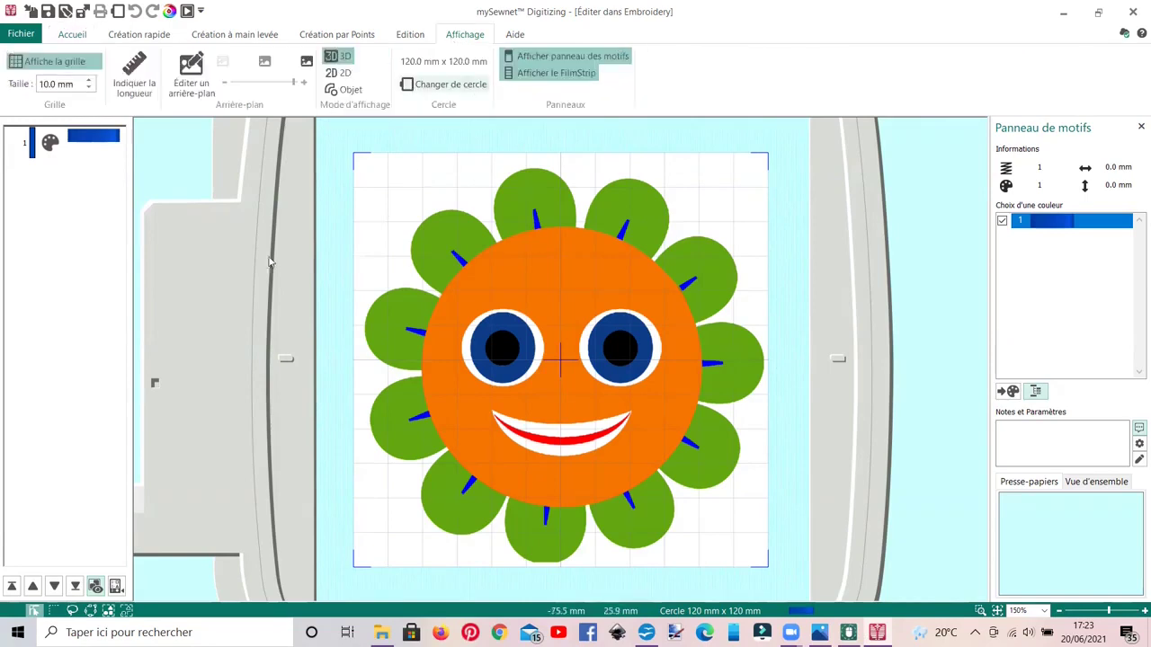
left_click(179, 87)
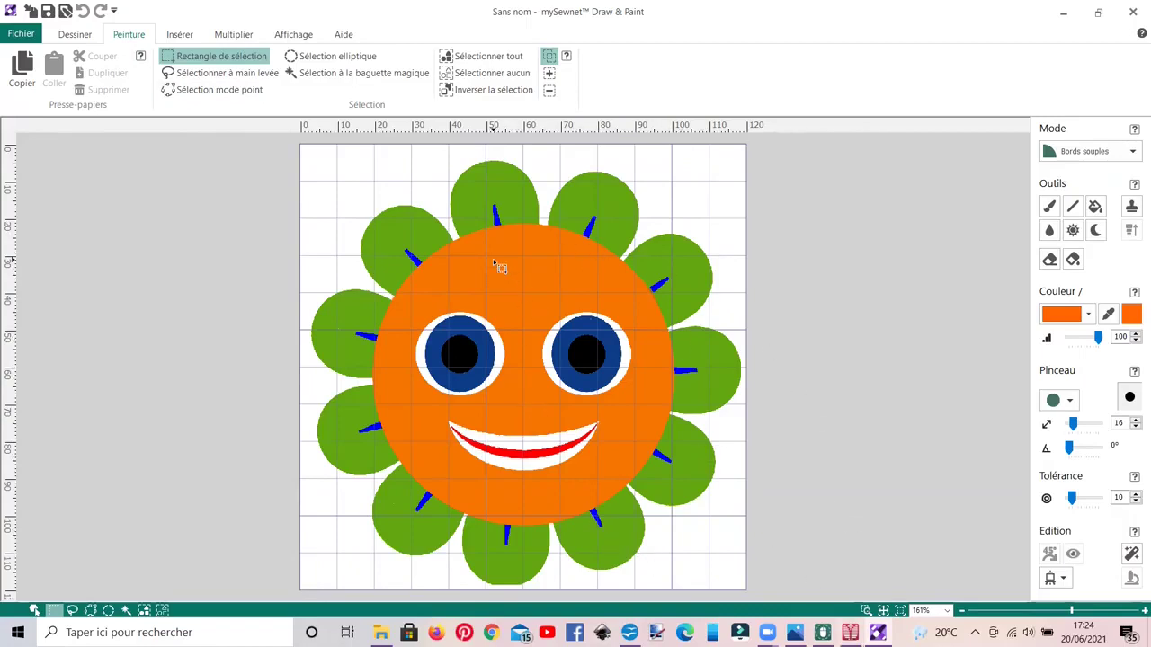
left_click(1088, 316)
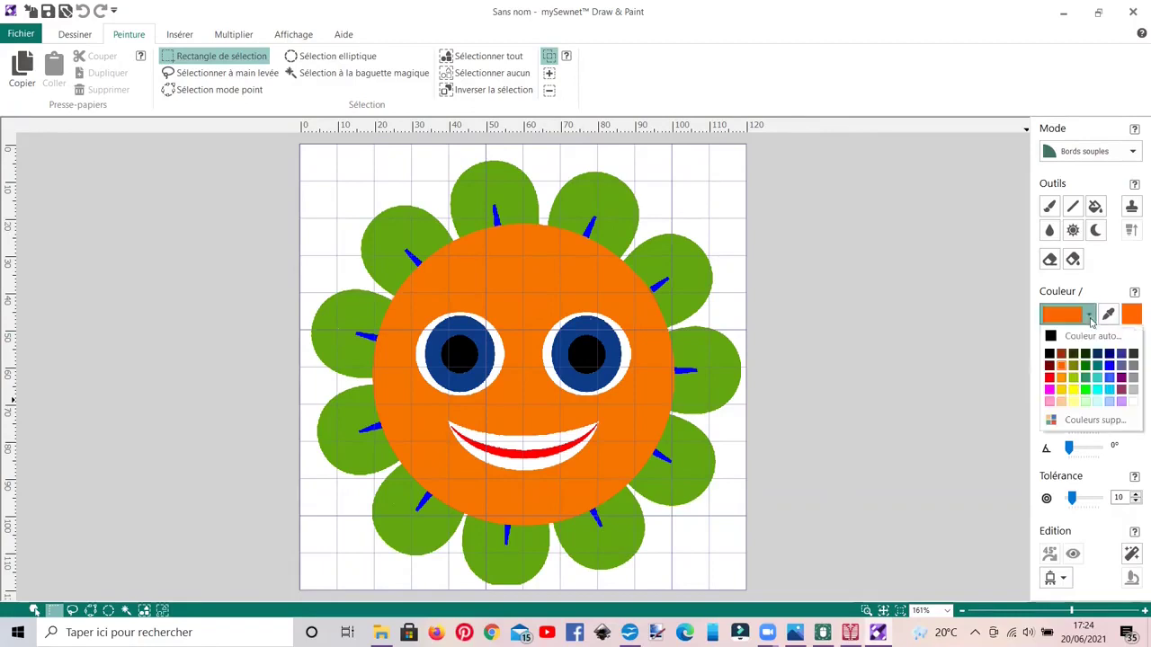
left_click(1075, 391)
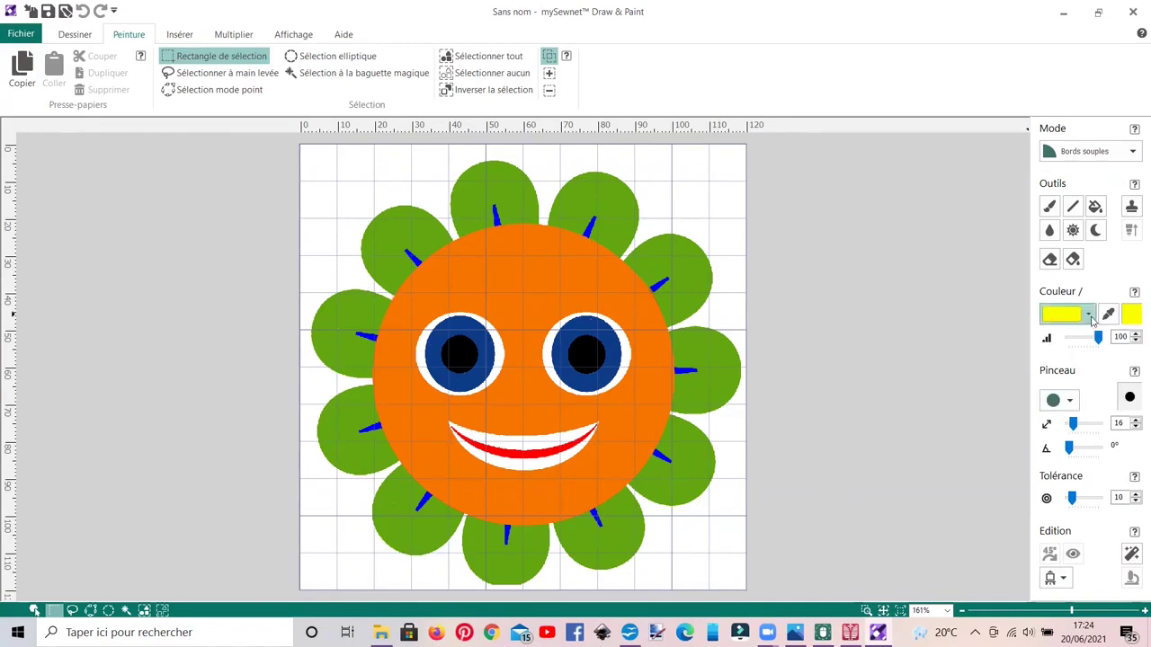
left_click(1095, 207)
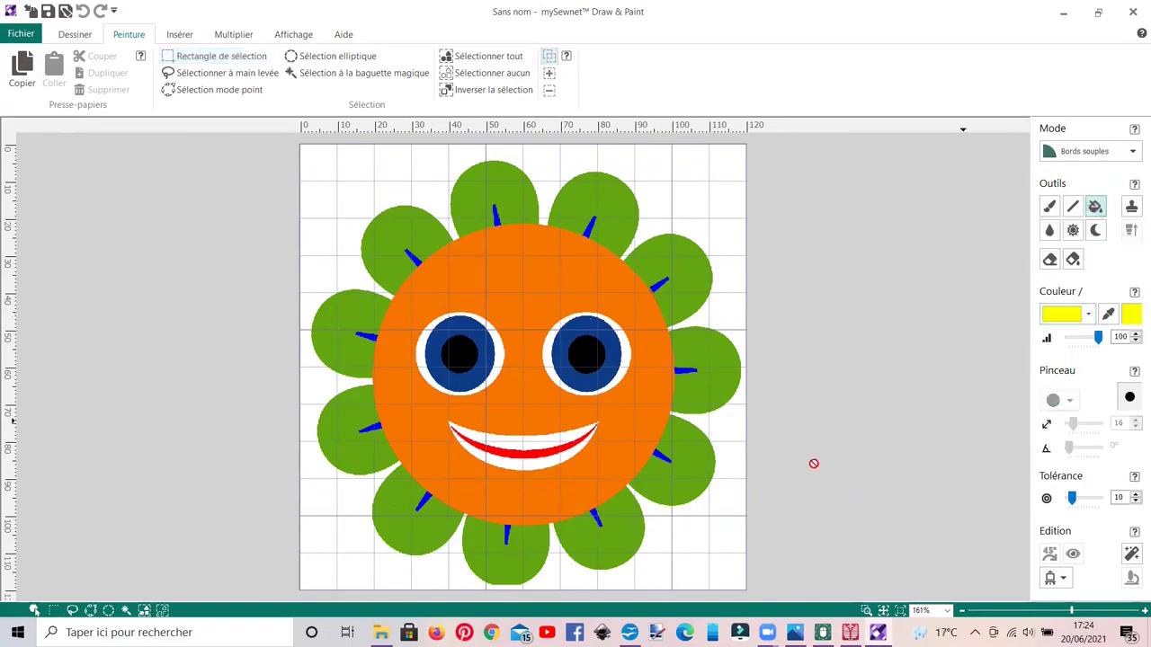
left_click(569, 283)
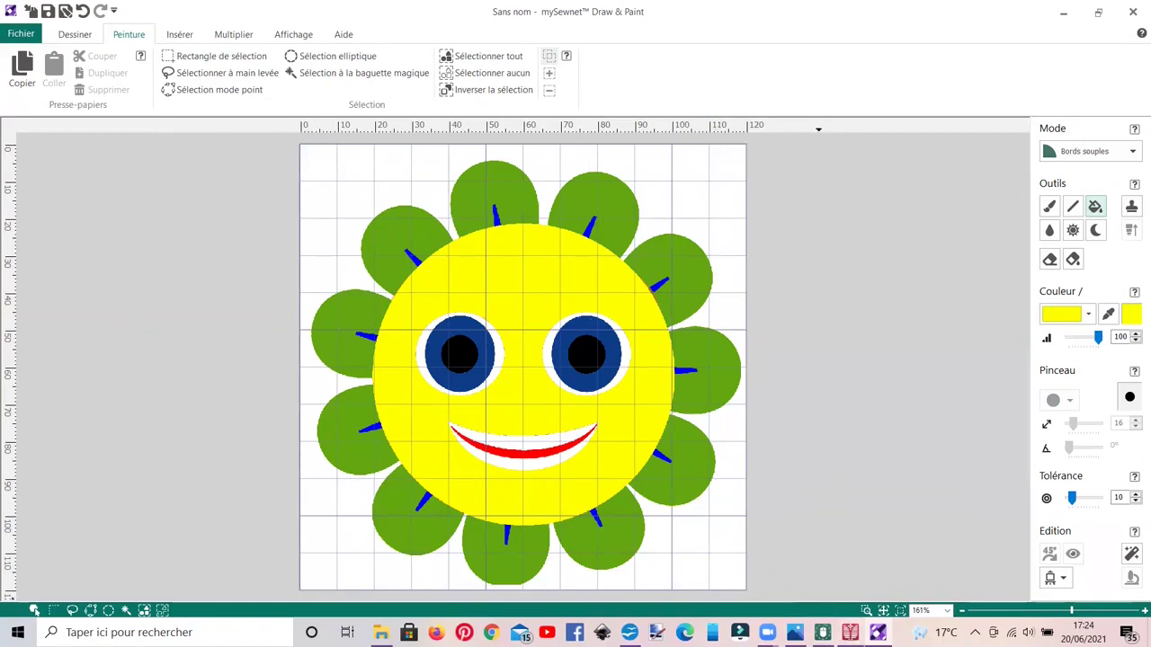
Step: Switch to mySewnet Digitizing to check the recoloured background, and return to Draw & Paint
mouse_move(851, 631)
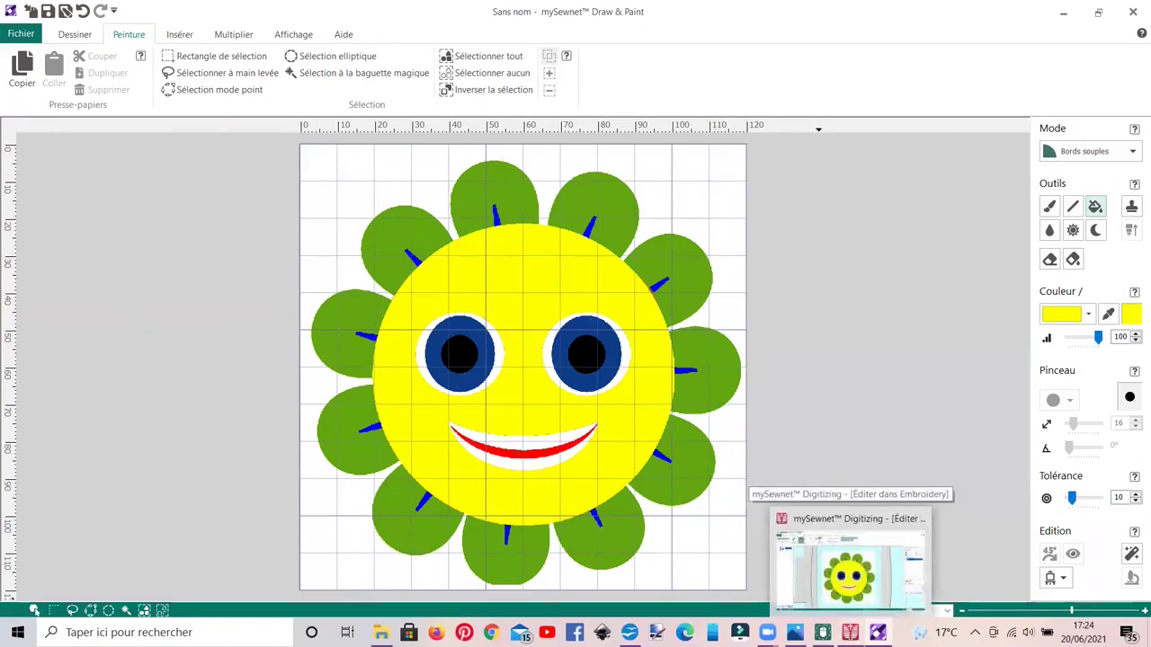
left_click(851, 583)
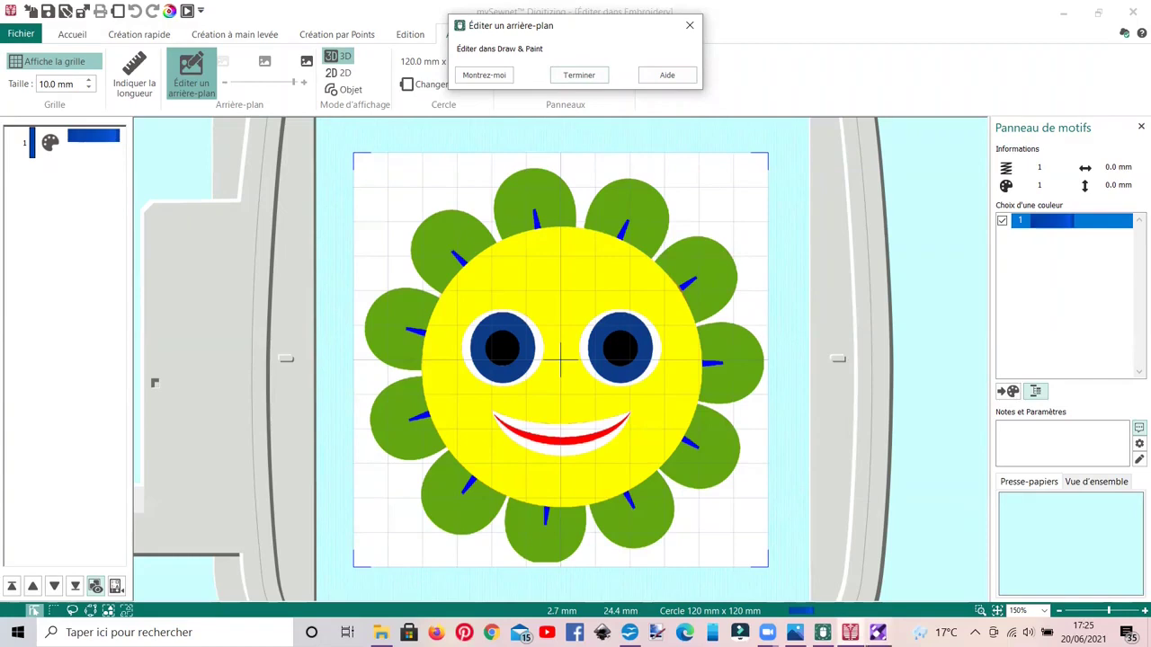
mouse_move(877, 632)
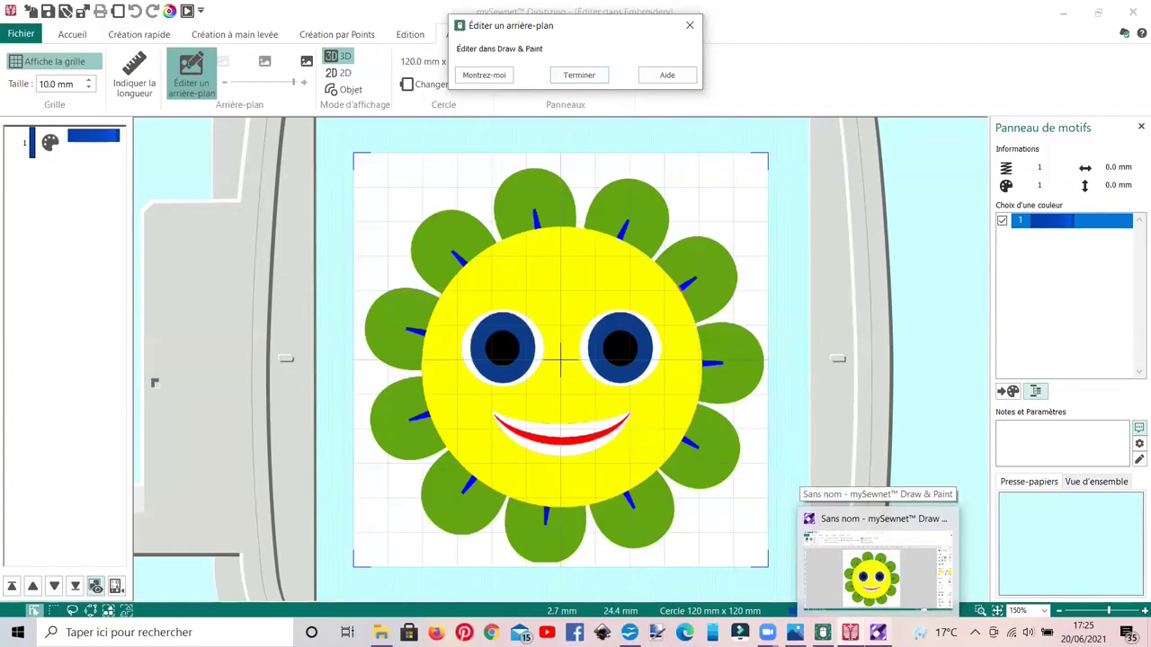
left_click(877, 580)
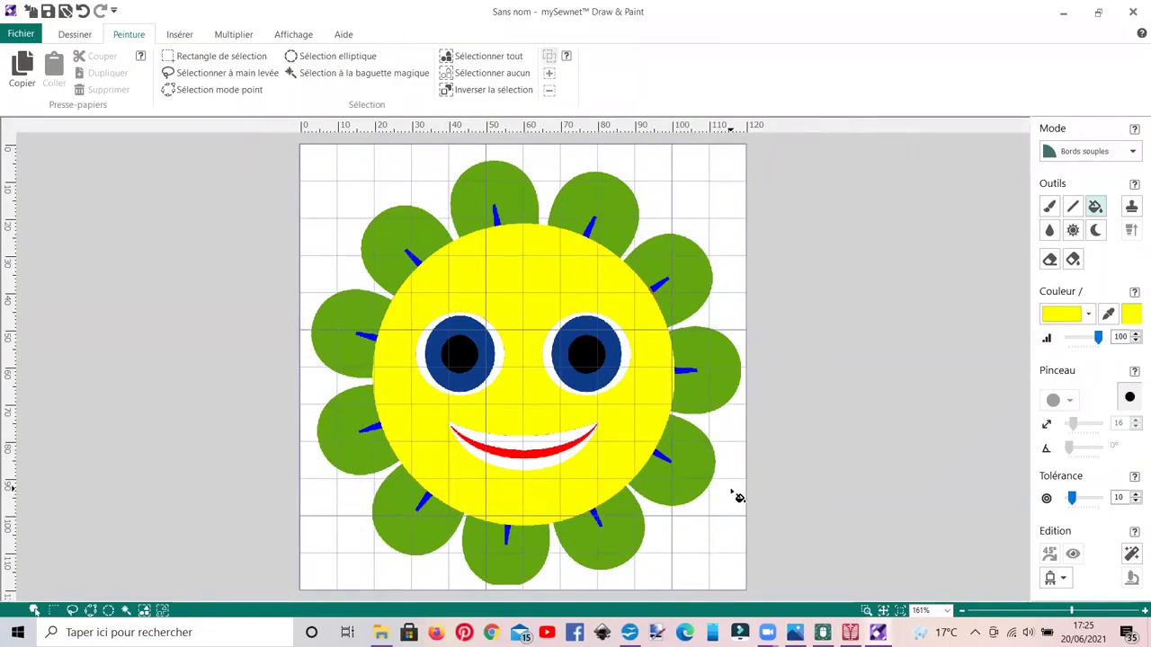
Step: Flood-fill the sun's face with orange, switch to mySewnet Digitizing and finish editing the background
left_click(1087, 314)
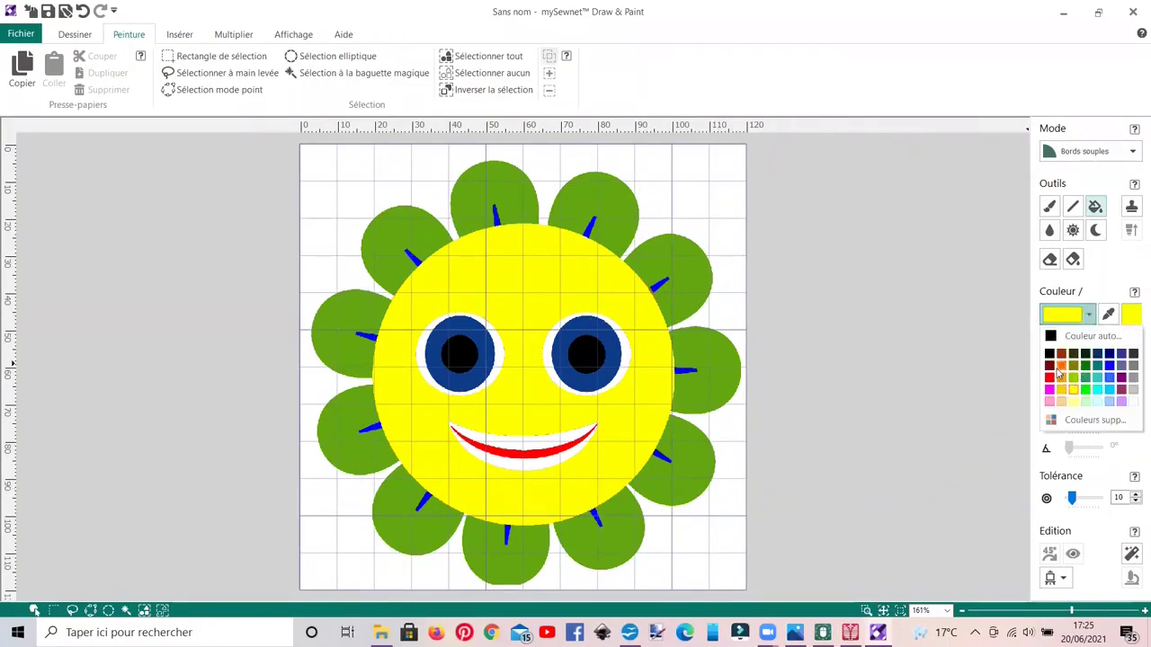
left_click(1061, 366)
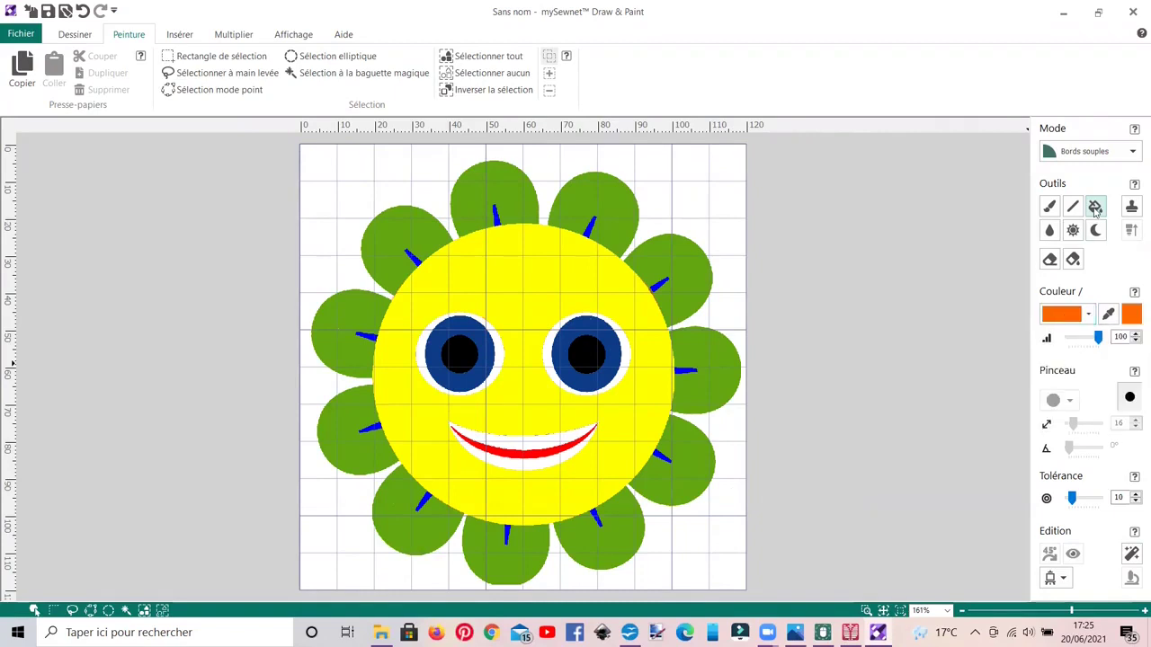
left_click(1095, 207)
left_click(519, 294)
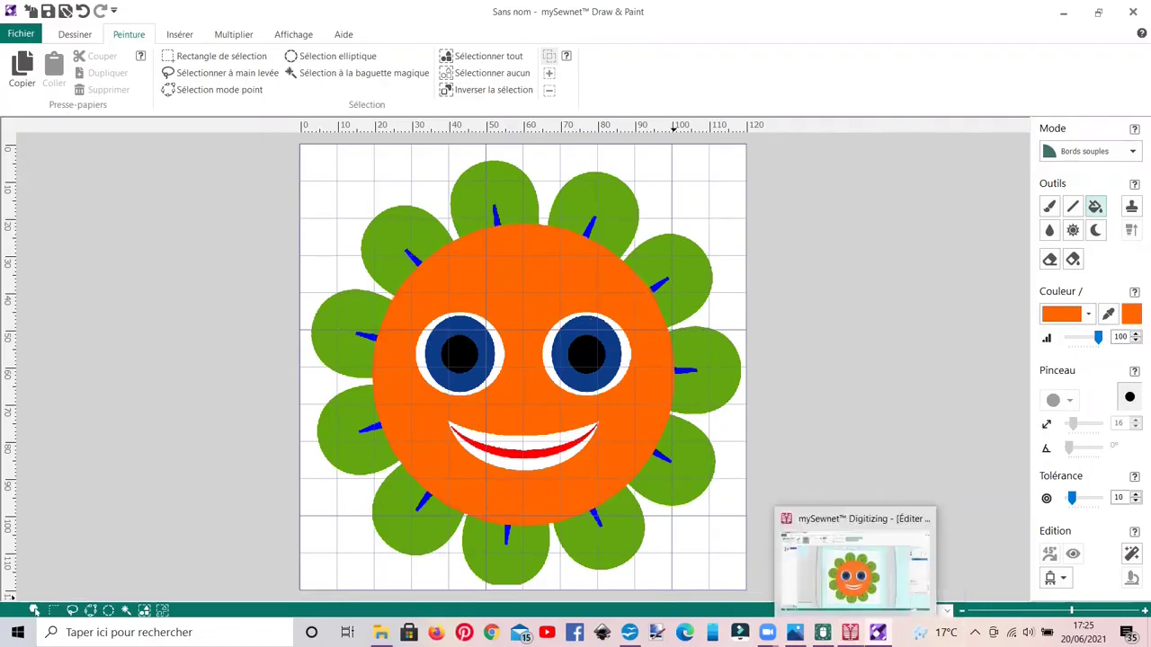
left_click(838, 584)
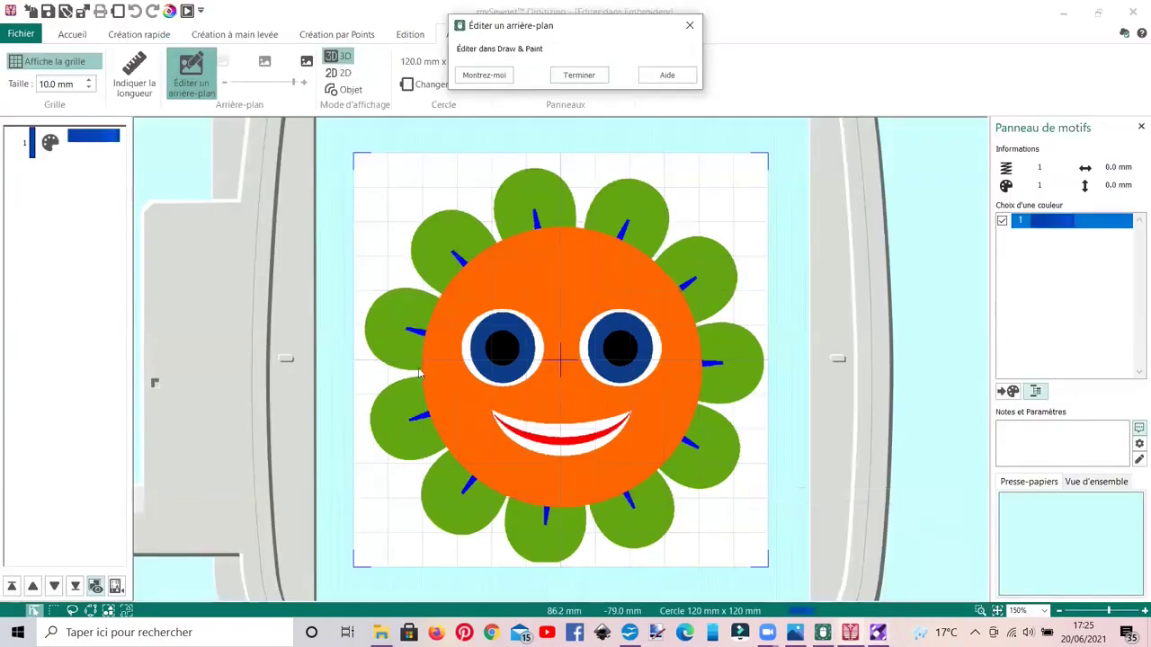
left_click(580, 75)
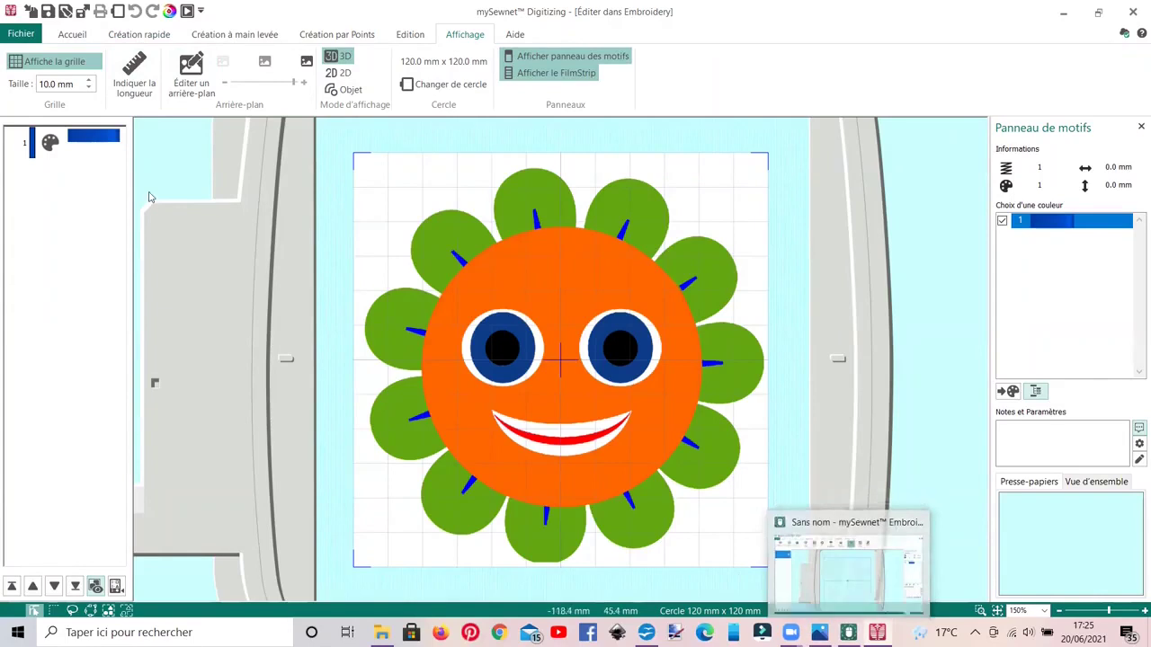
Step: Choose standard fill and sample the sun's orange face as the thread colour, using Robison-Anton Rayon 40 shade 2328 Pumpkin
left_click(147, 36)
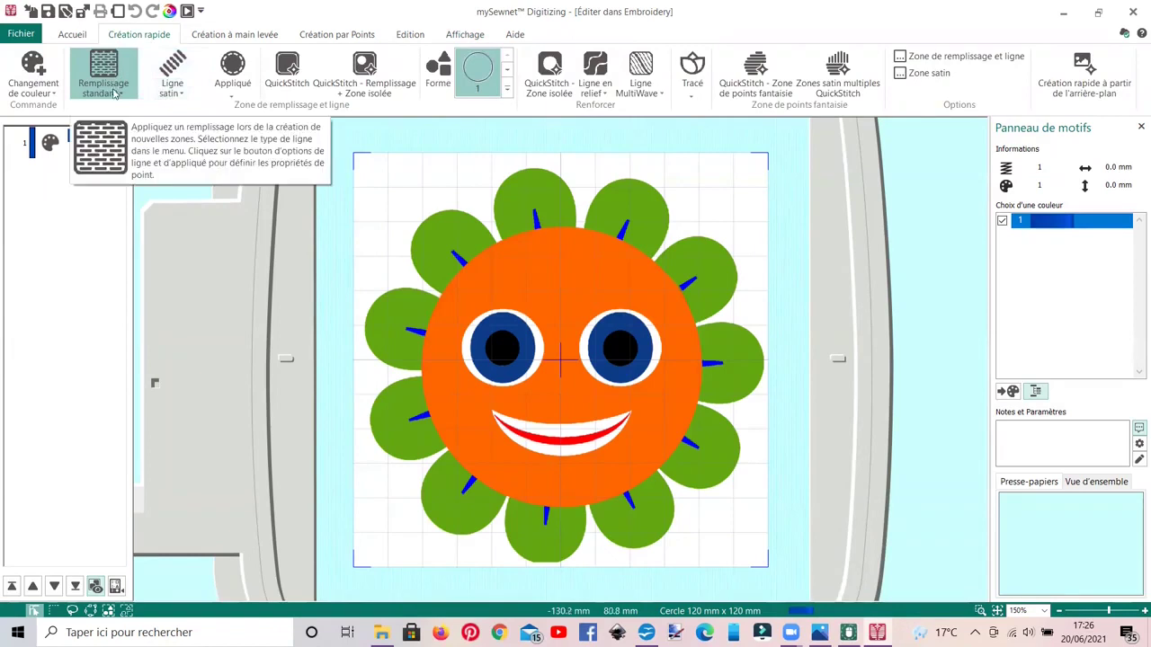
left_click(115, 93)
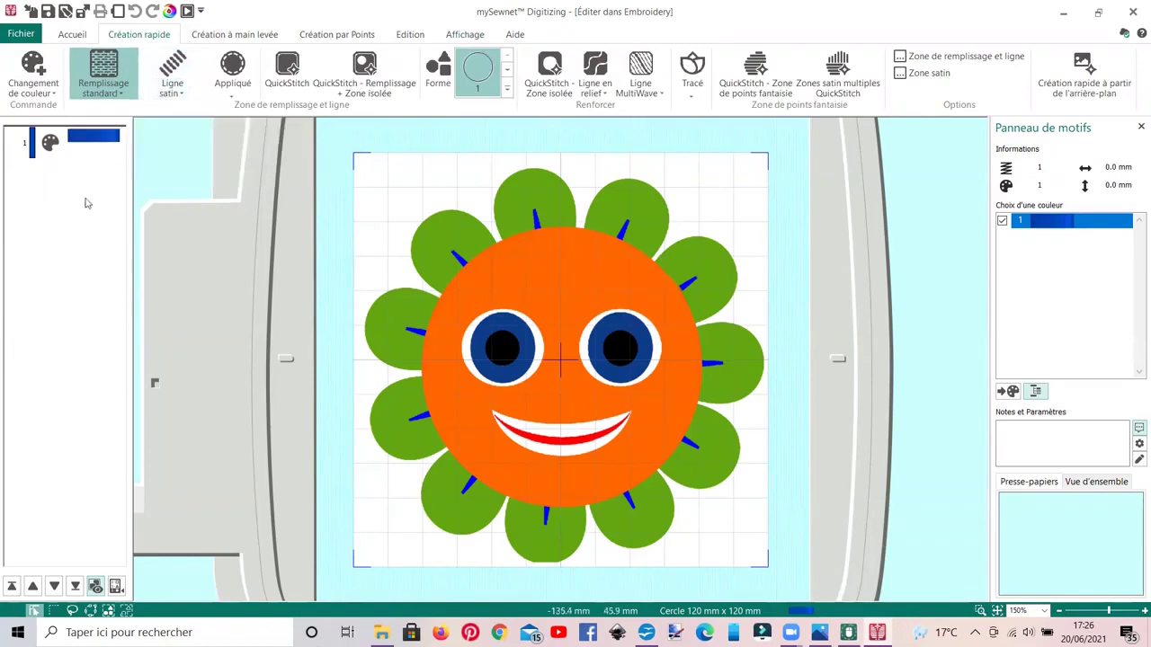
left_click(21, 93)
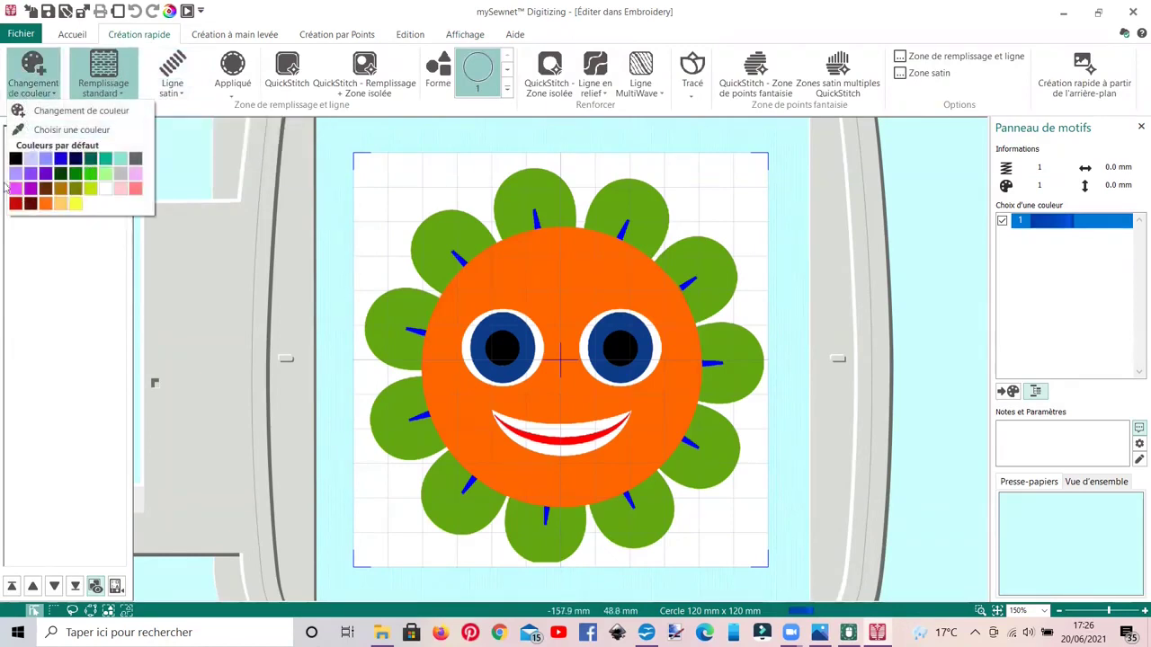
left_click(38, 132)
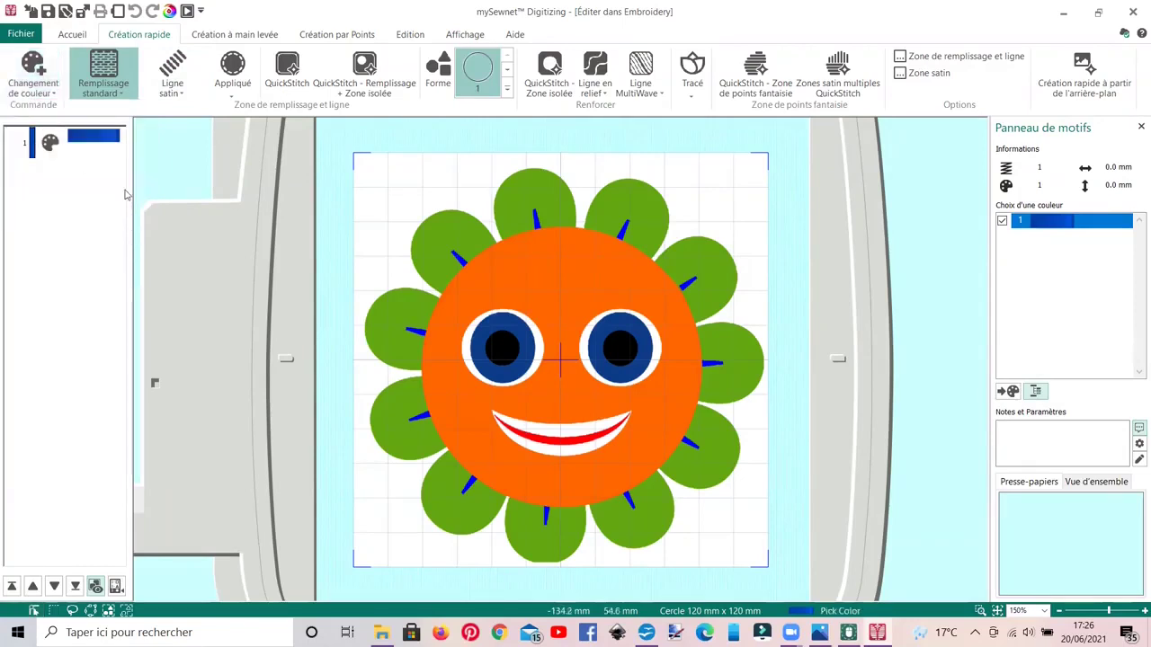
left_click(485, 287)
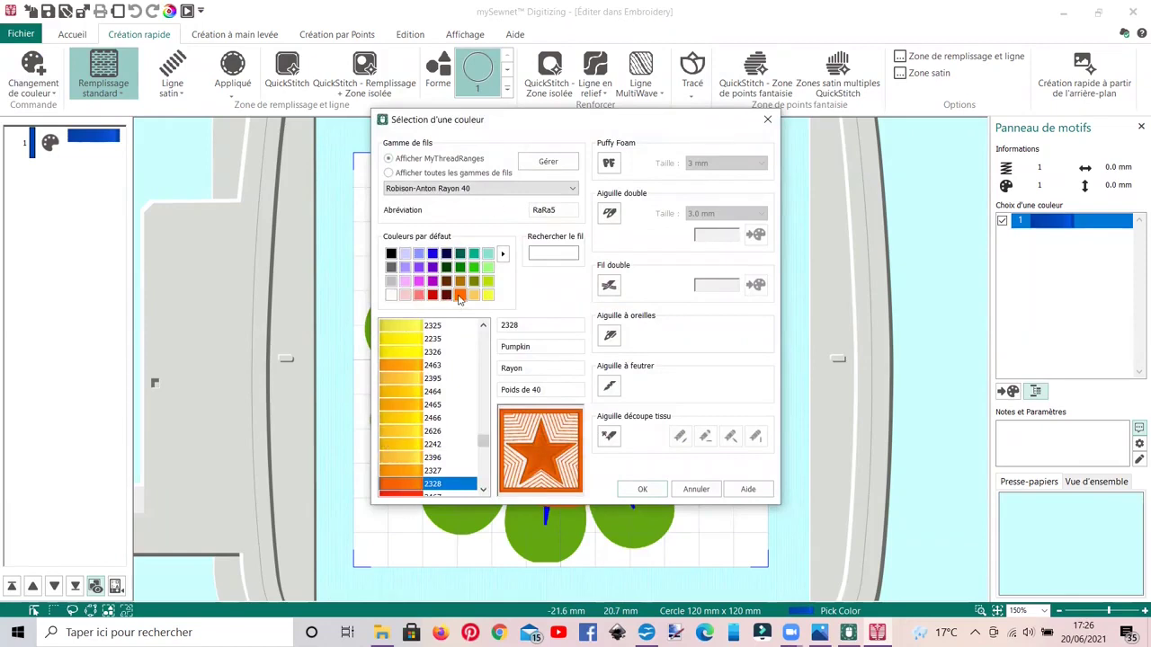
left_click(642, 489)
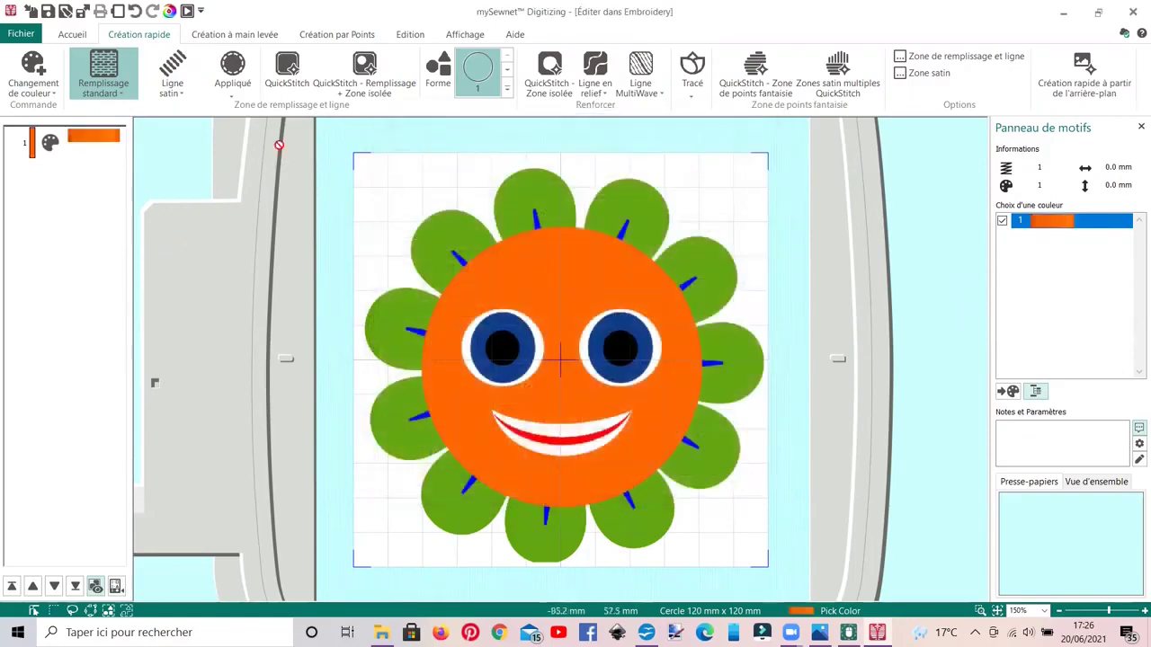
Step: Digitize the sun's orange face with QuickStitch fill and automatic holes, using colour tolerance 10 and a low number of points
left_click(366, 75)
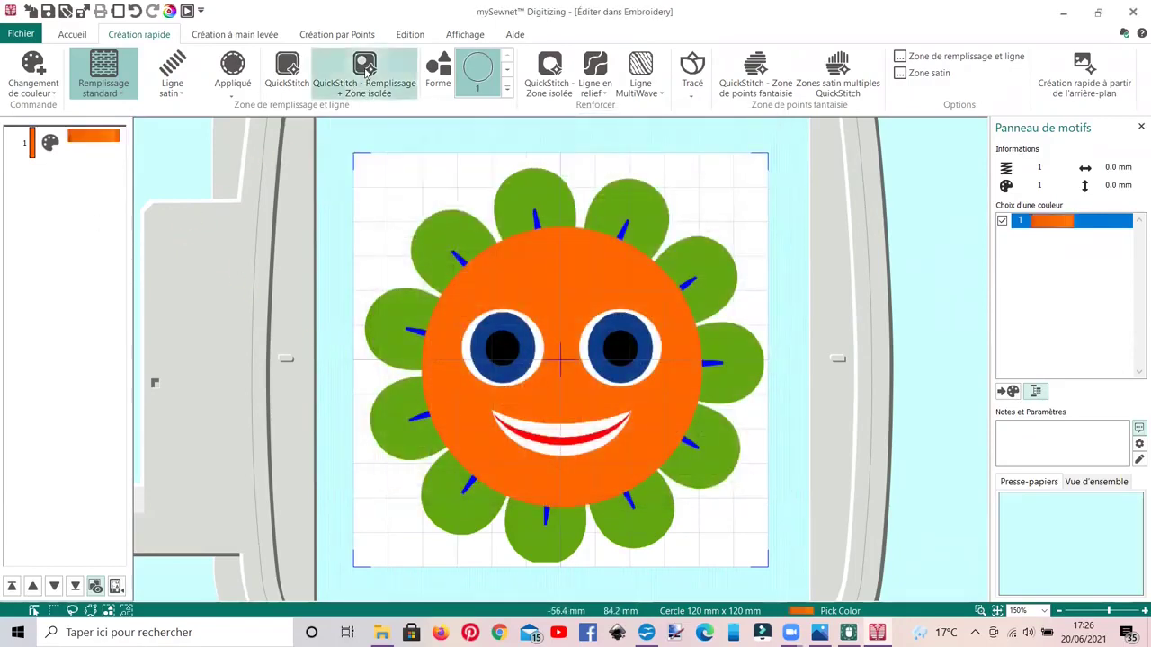
left_click(504, 272)
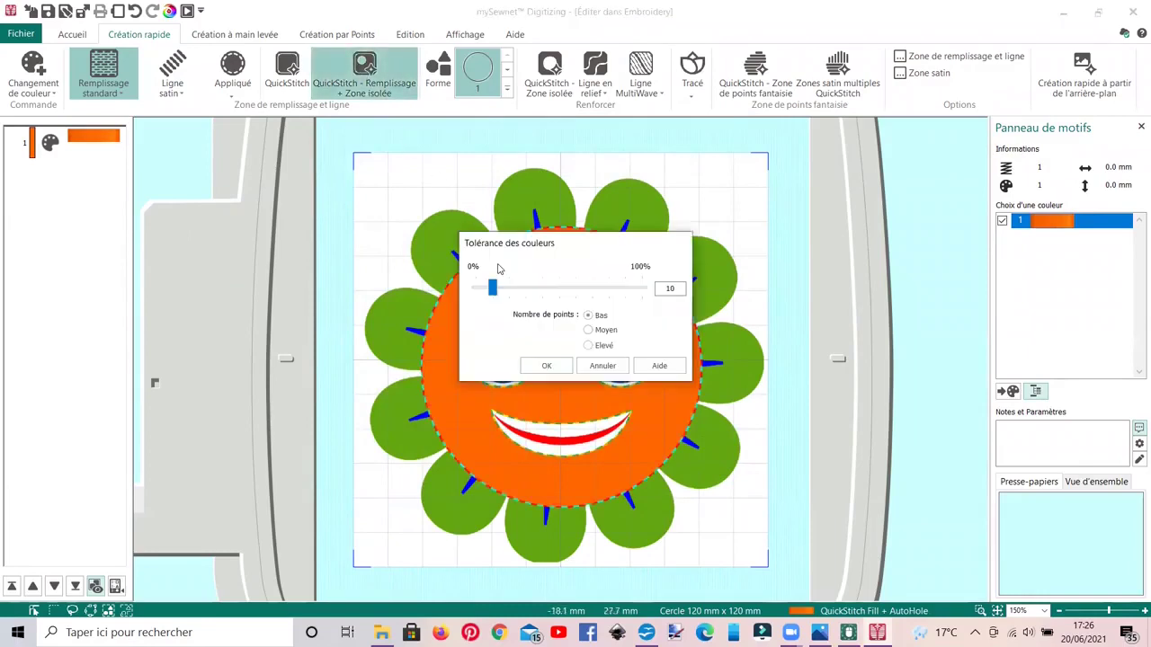
left_click(544, 366)
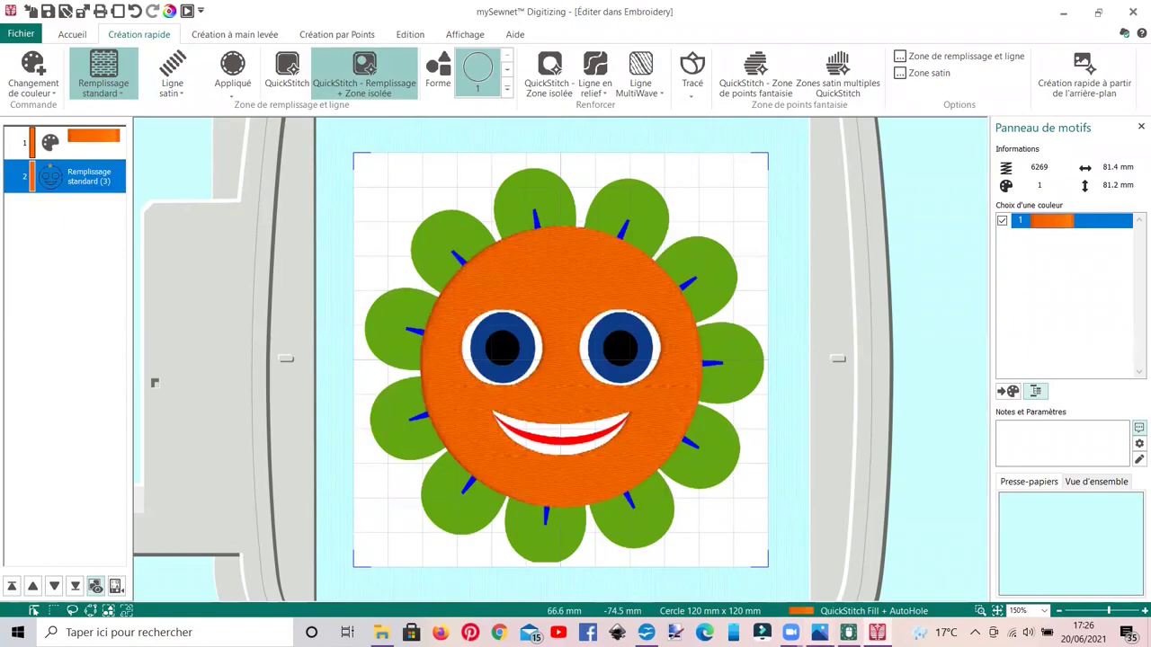
Step: Switch to mySewnet Embroidery, finish the design edit, and reopen the face design for editing in Digitizing
mouse_move(848, 630)
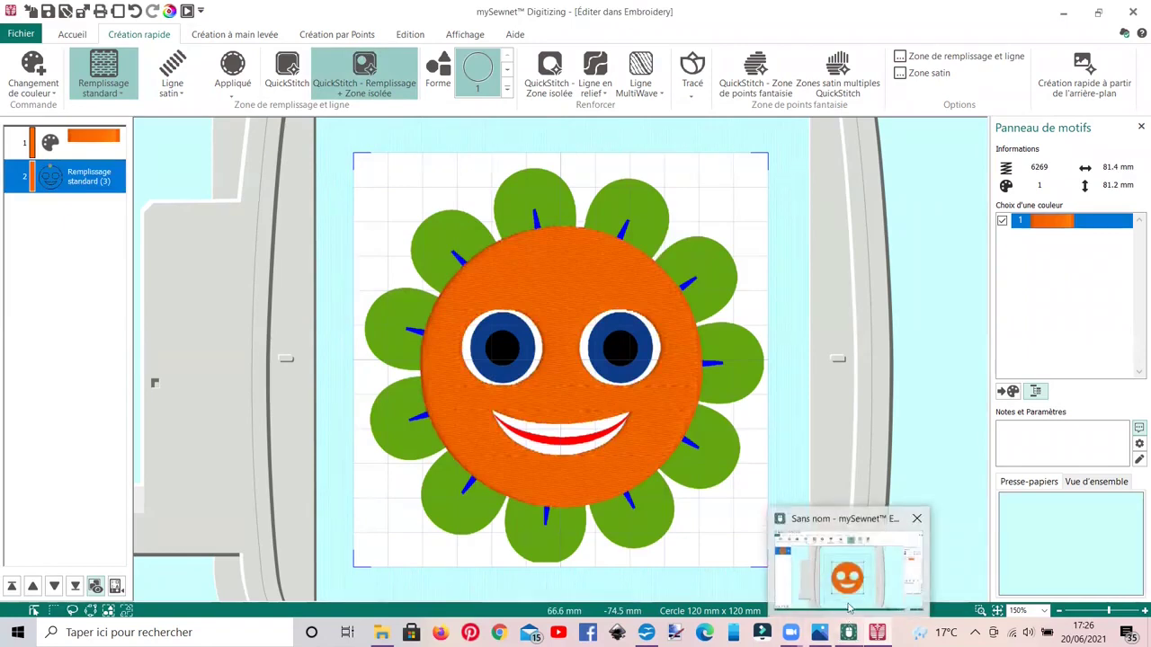
left_click(847, 604)
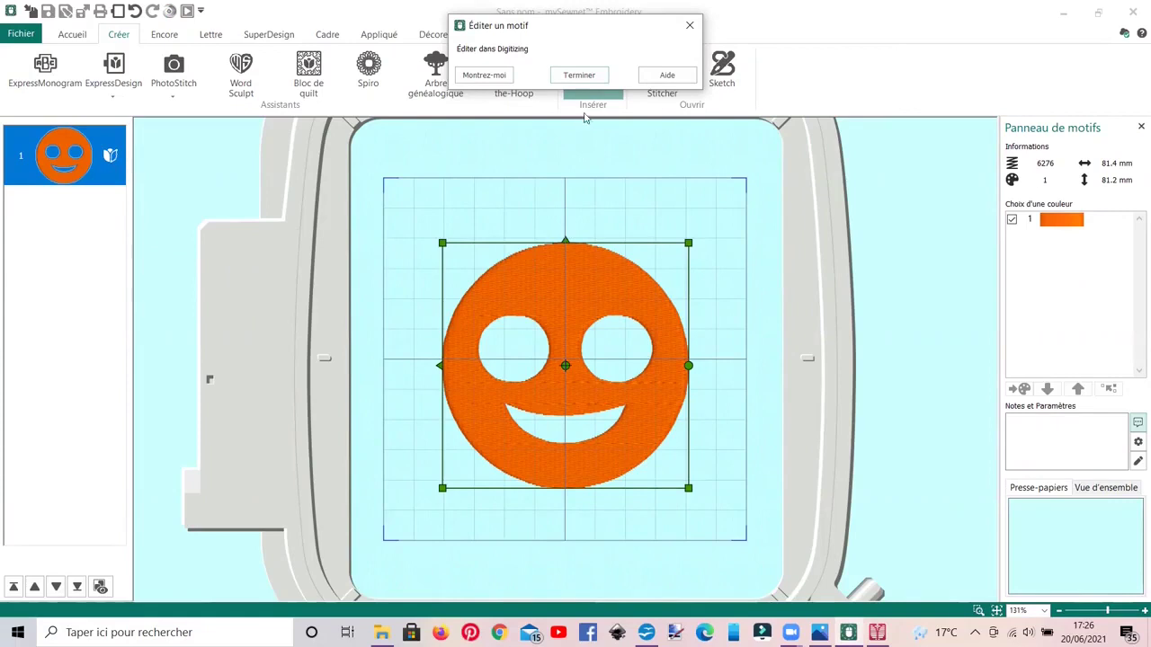
left_click(573, 78)
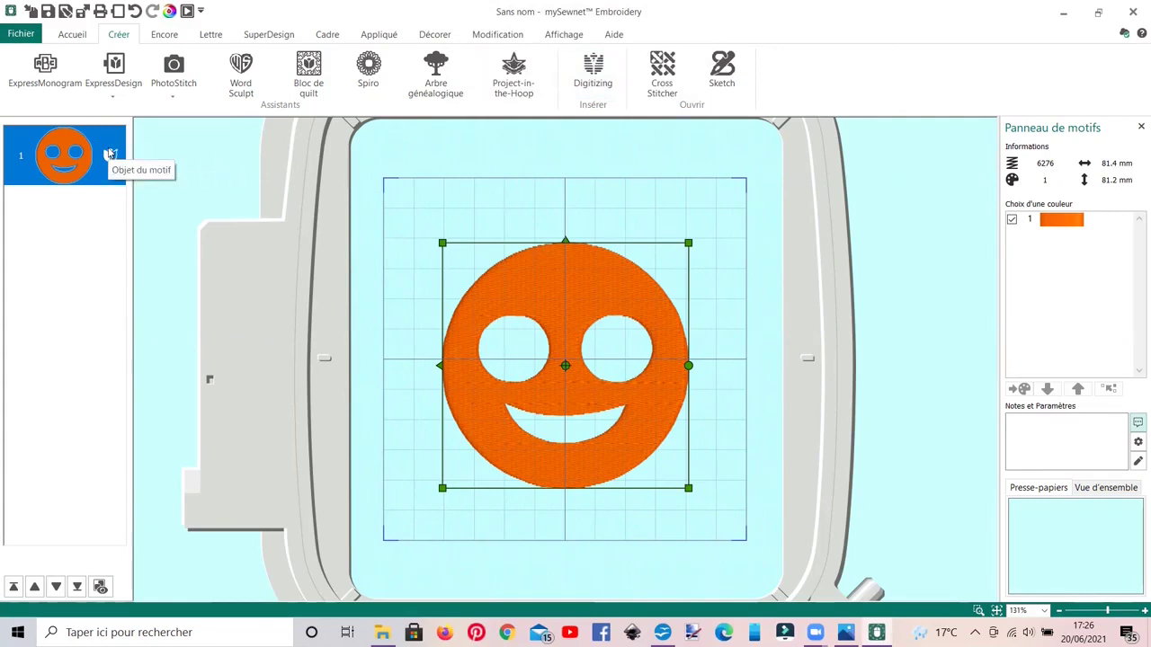
right_click(110, 154)
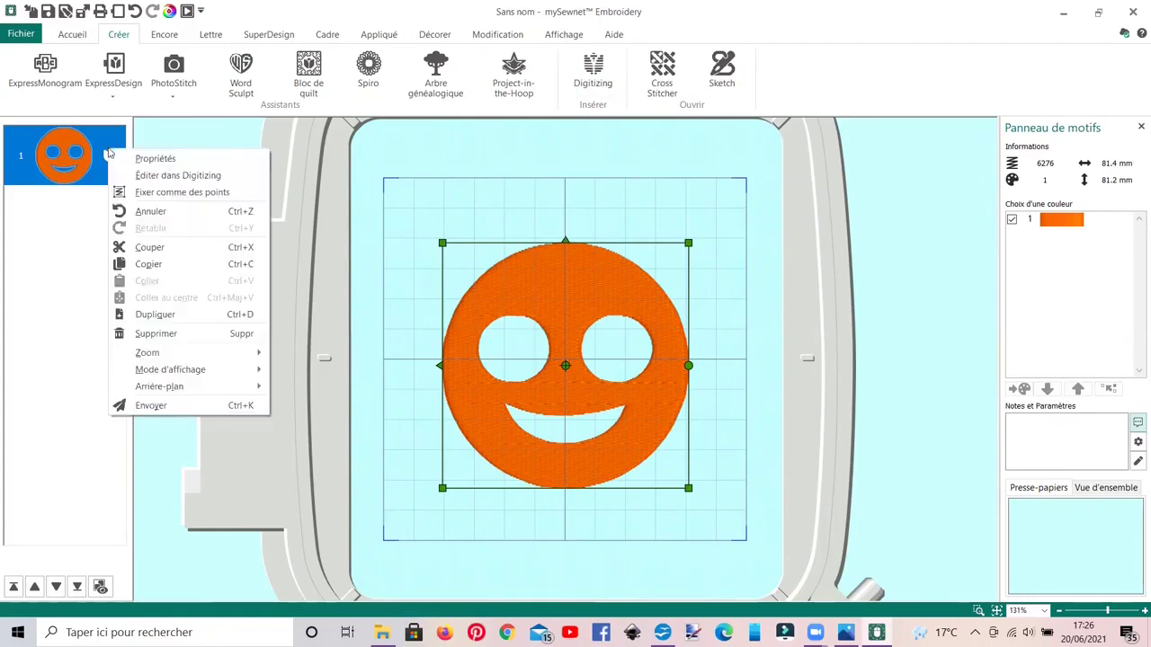
left_click(146, 175)
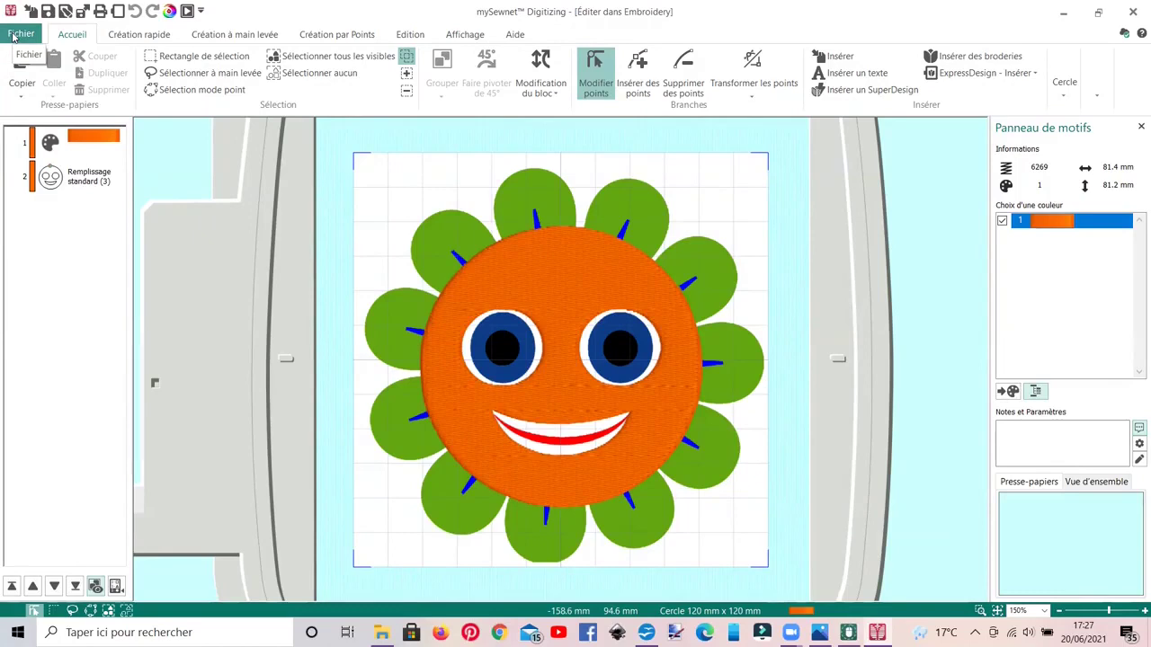
Step: Save the design as an EDO file named "soleil début"
left_click(20, 35)
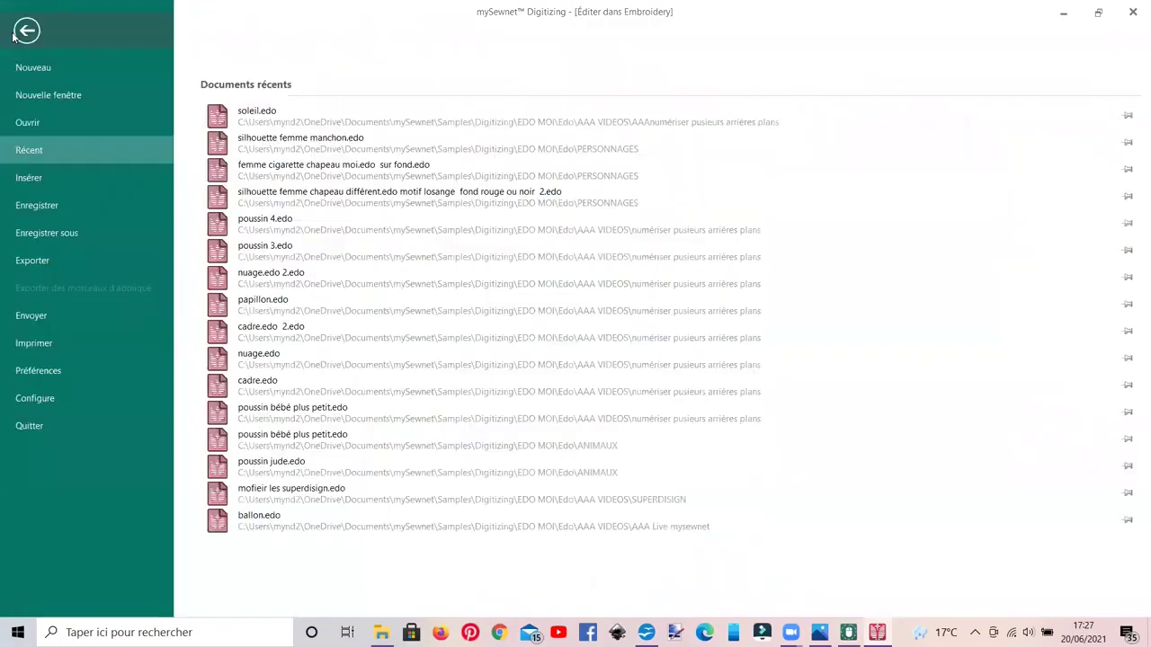
left_click(59, 232)
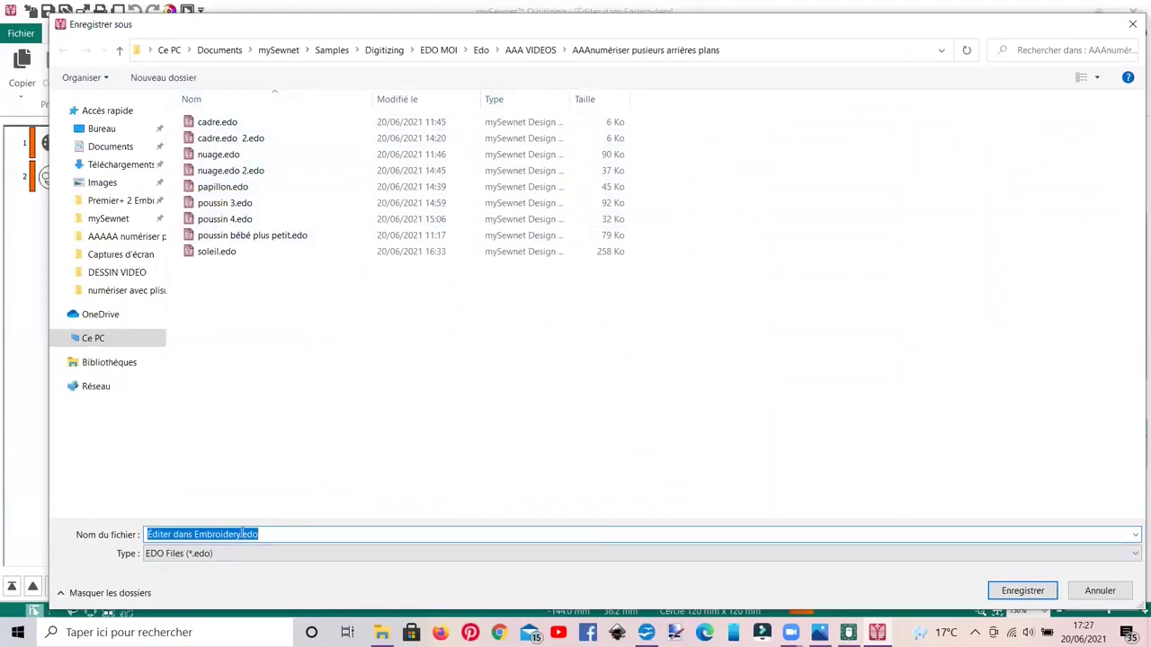
type("solei")
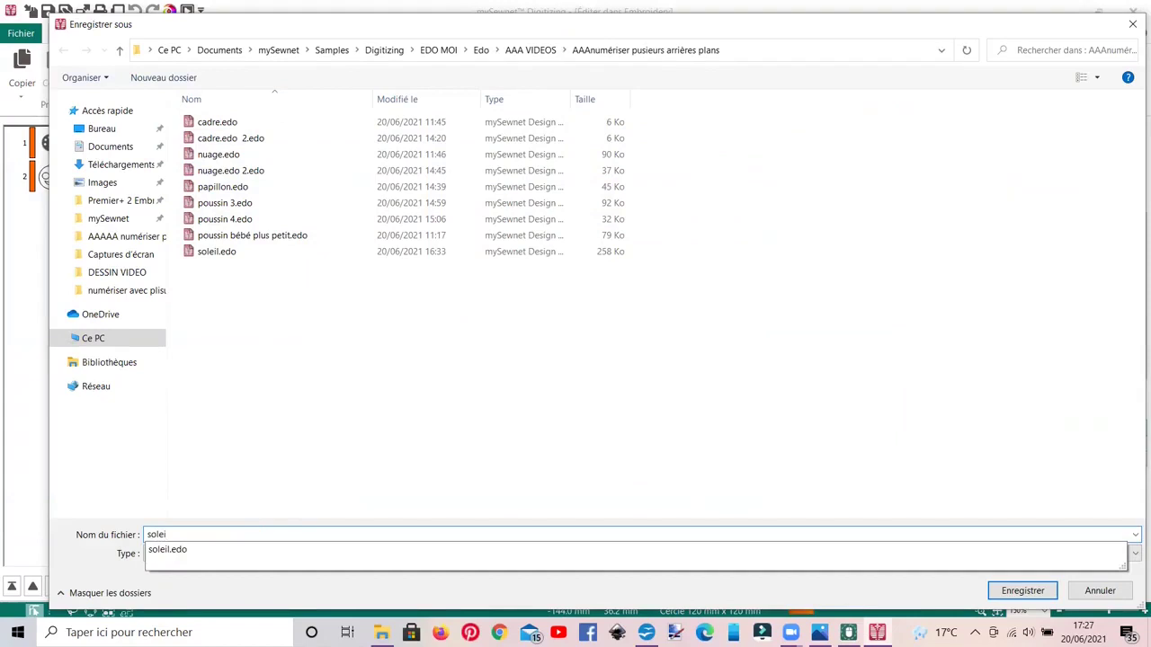
type("l début")
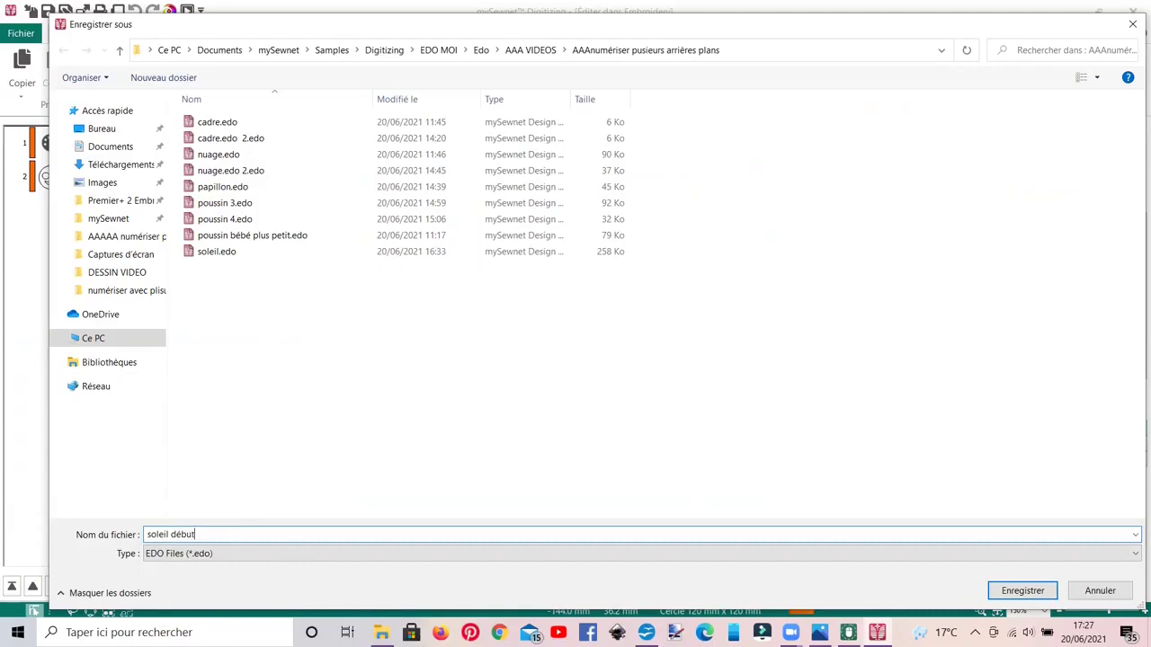
key("Return")
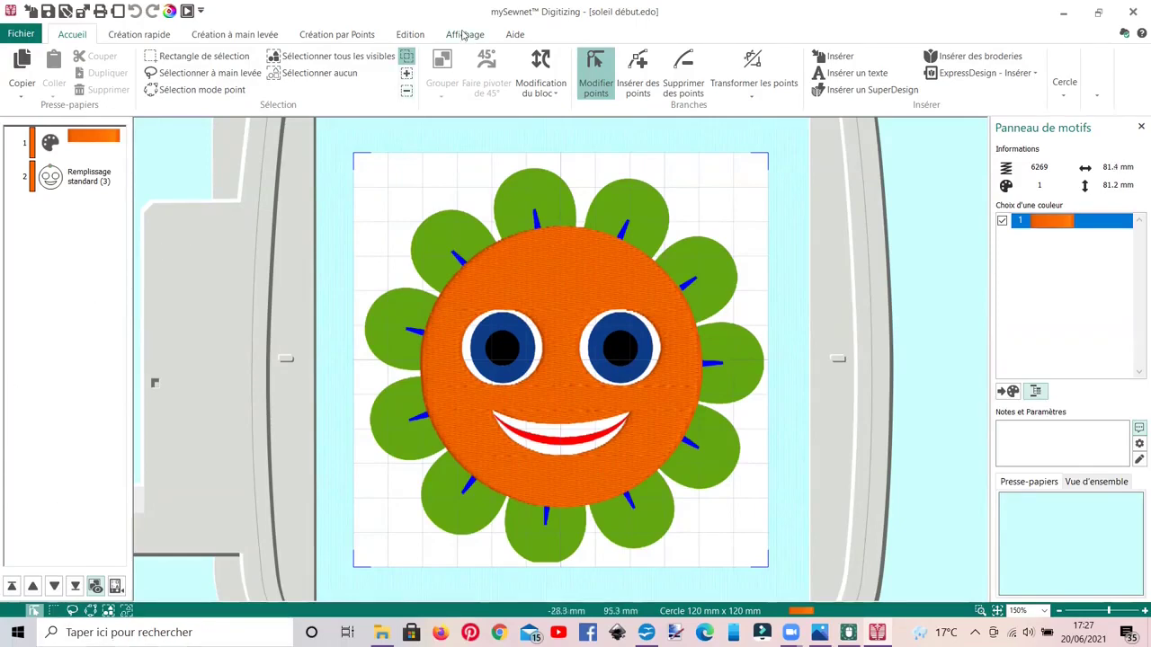
Step: Open the background for editing in Draw & Paint, maximize its window and bring up the painting tools
left_click(464, 34)
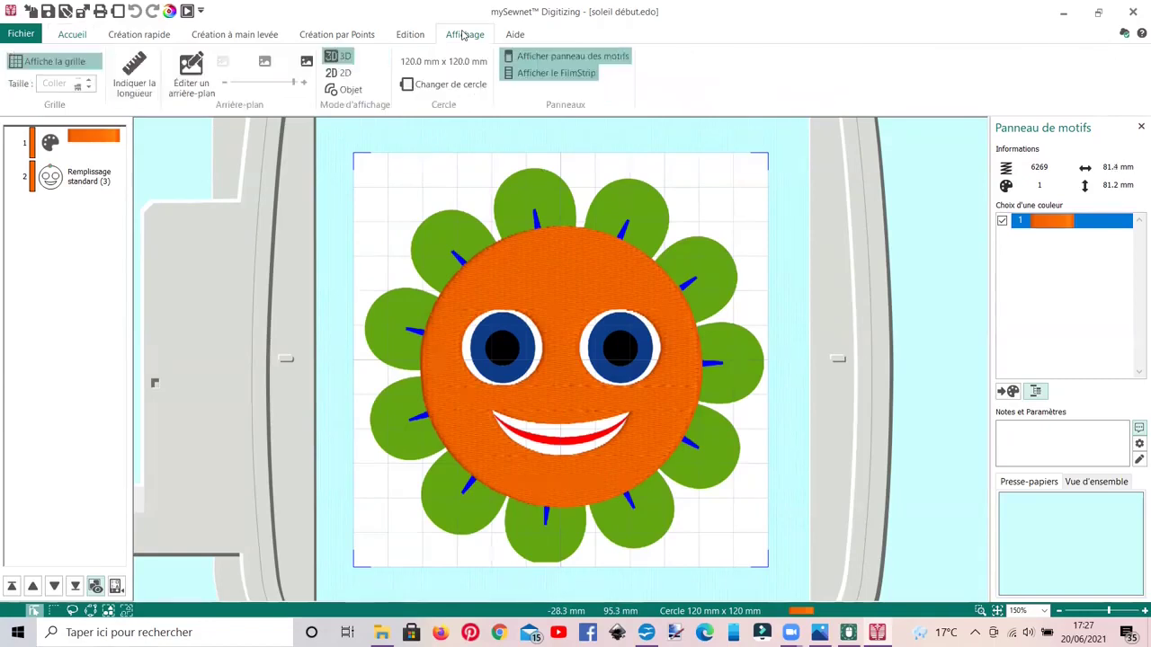
left_click(191, 81)
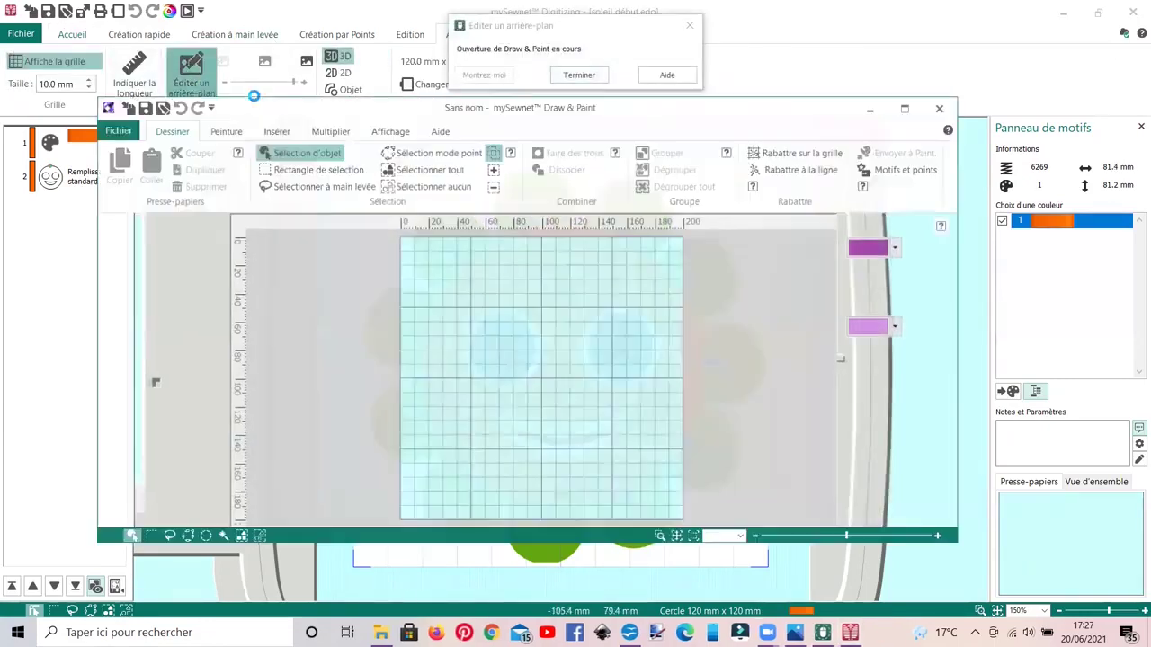
left_click(904, 109)
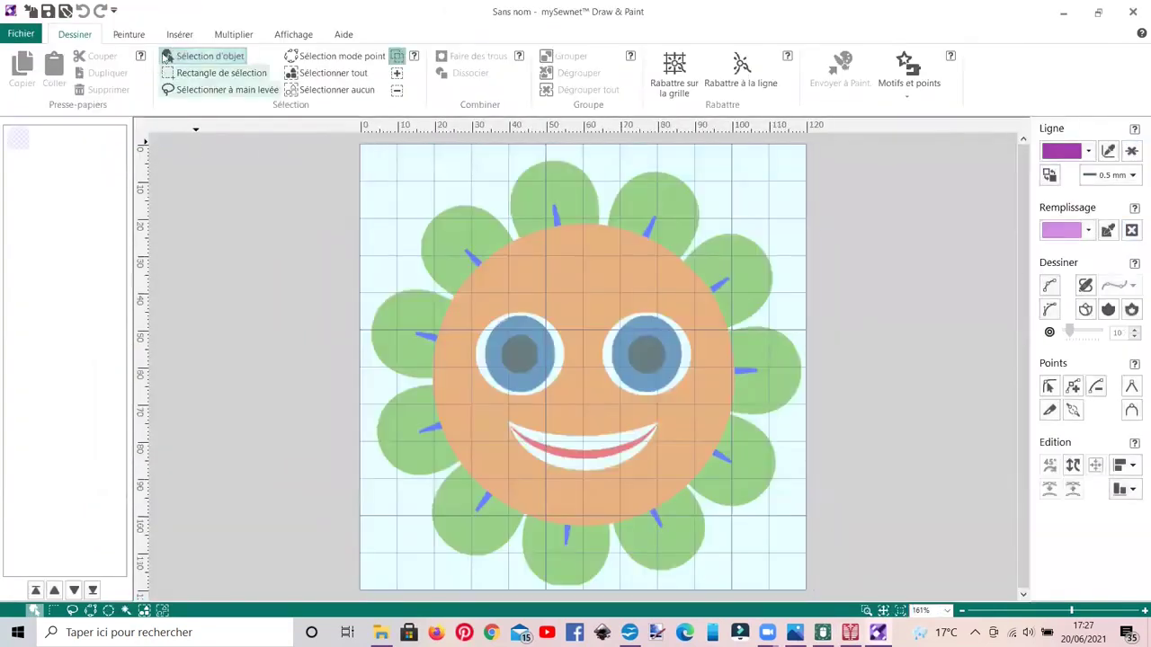
left_click(139, 35)
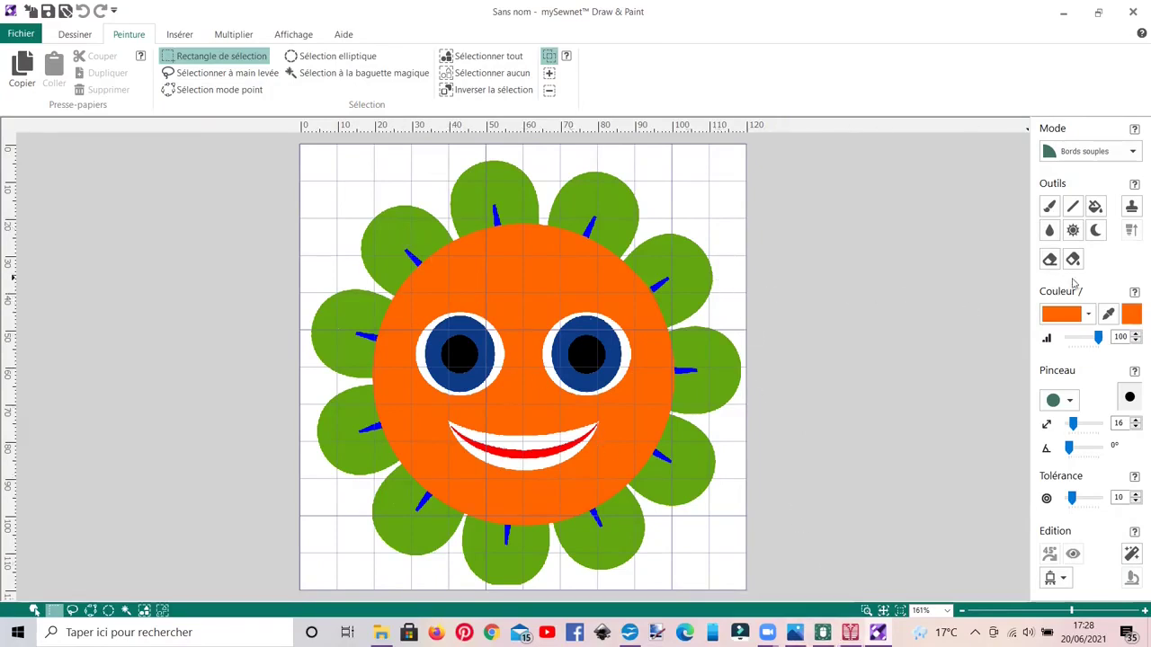
Step: Flood-fill four separated petals with lime green: upper left, upper right, lower left and the one just right of the bottom petal
left_click(1090, 314)
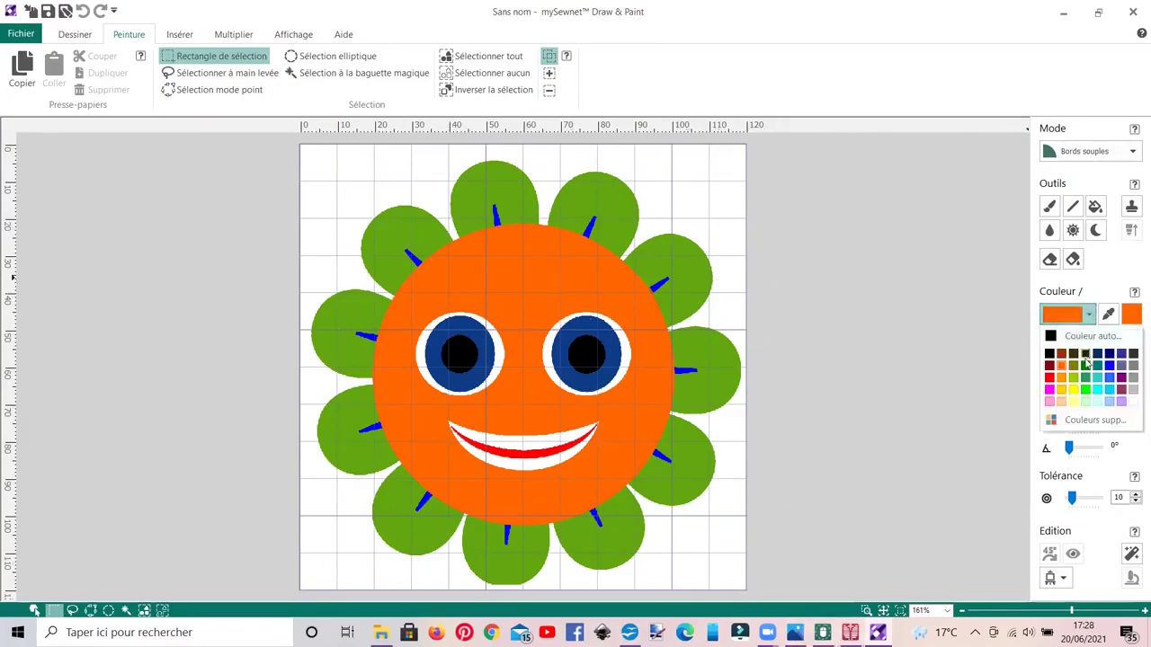
left_click(1073, 378)
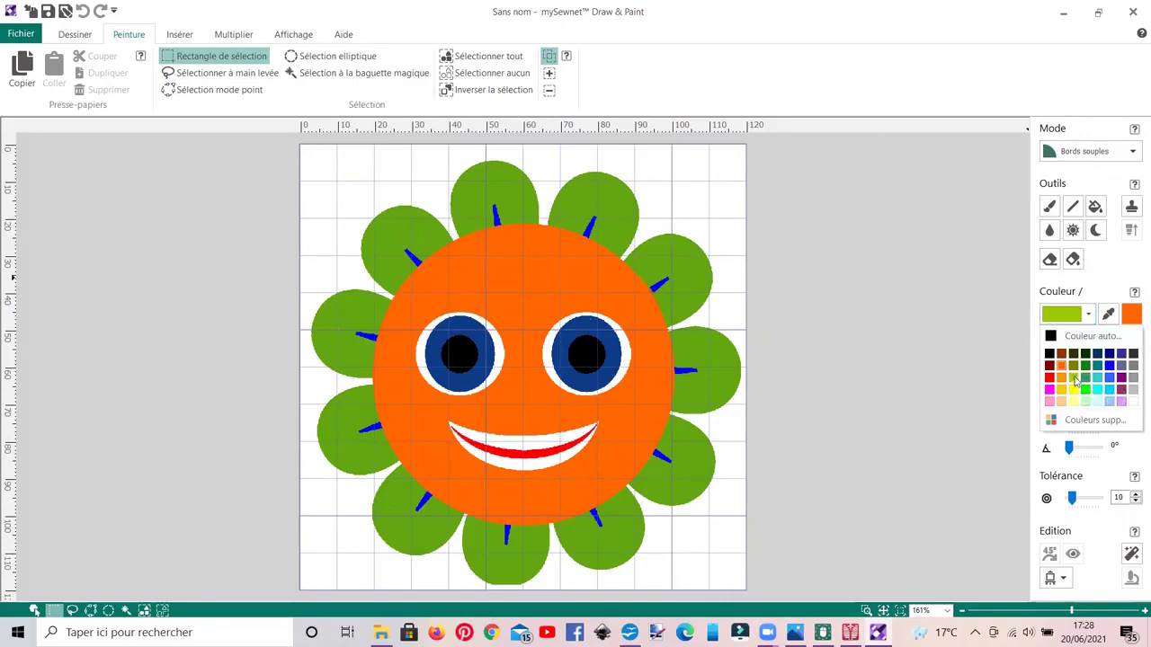
left_click(1095, 209)
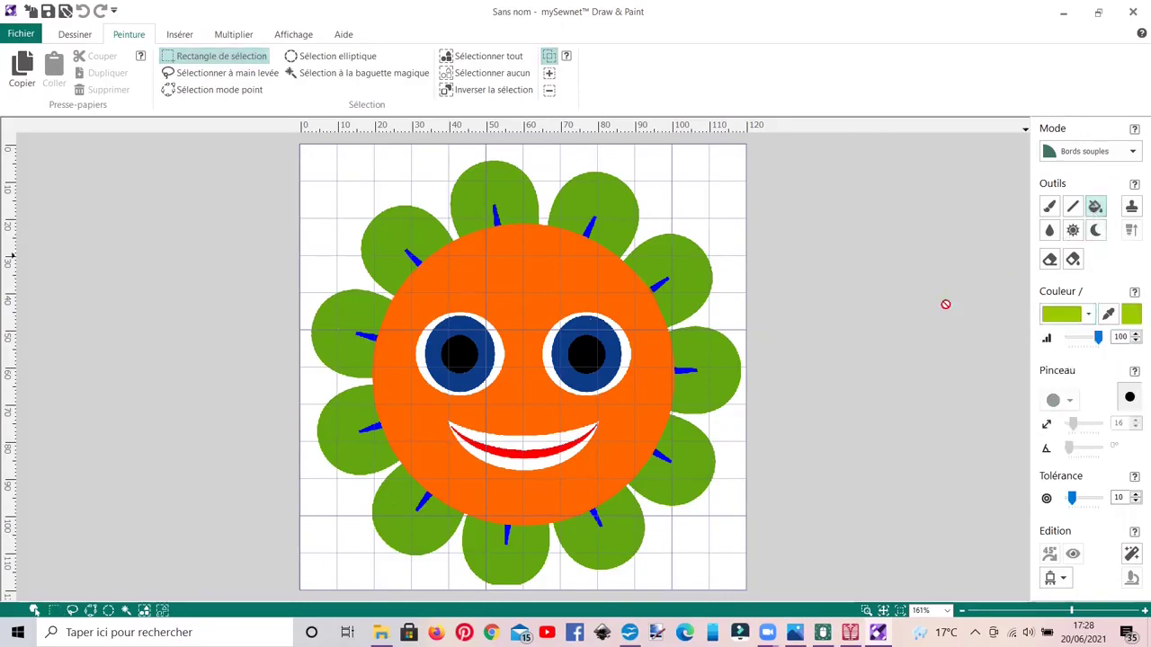
left_click(697, 288)
left_click(350, 430)
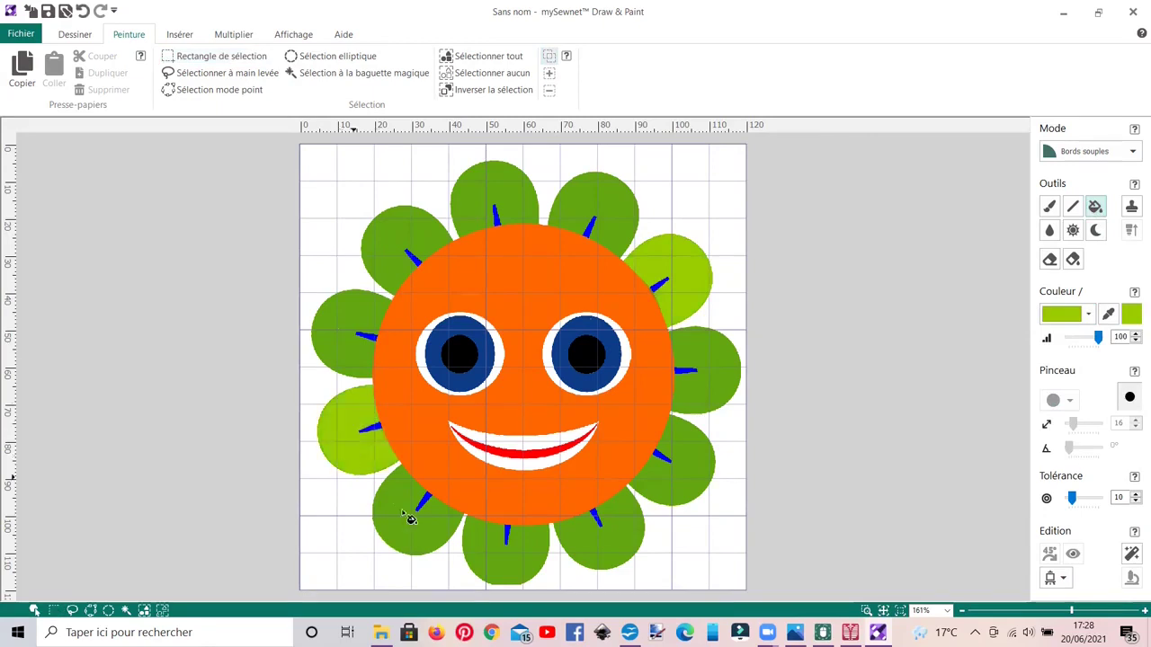
left_click(575, 540)
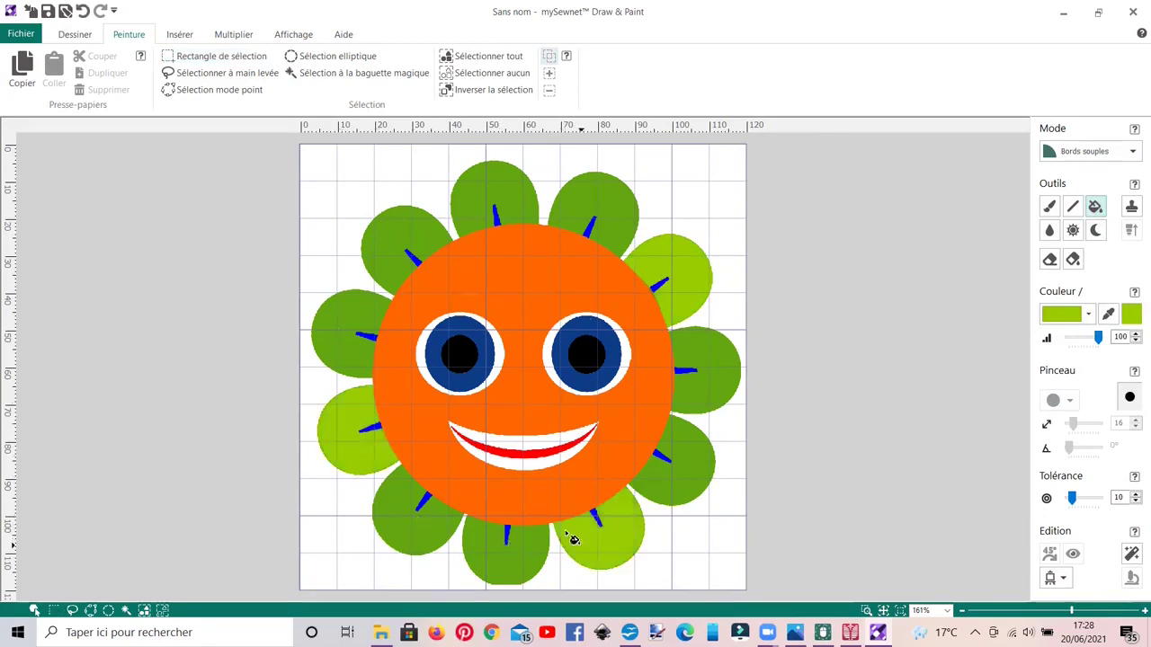
left_click(410, 231)
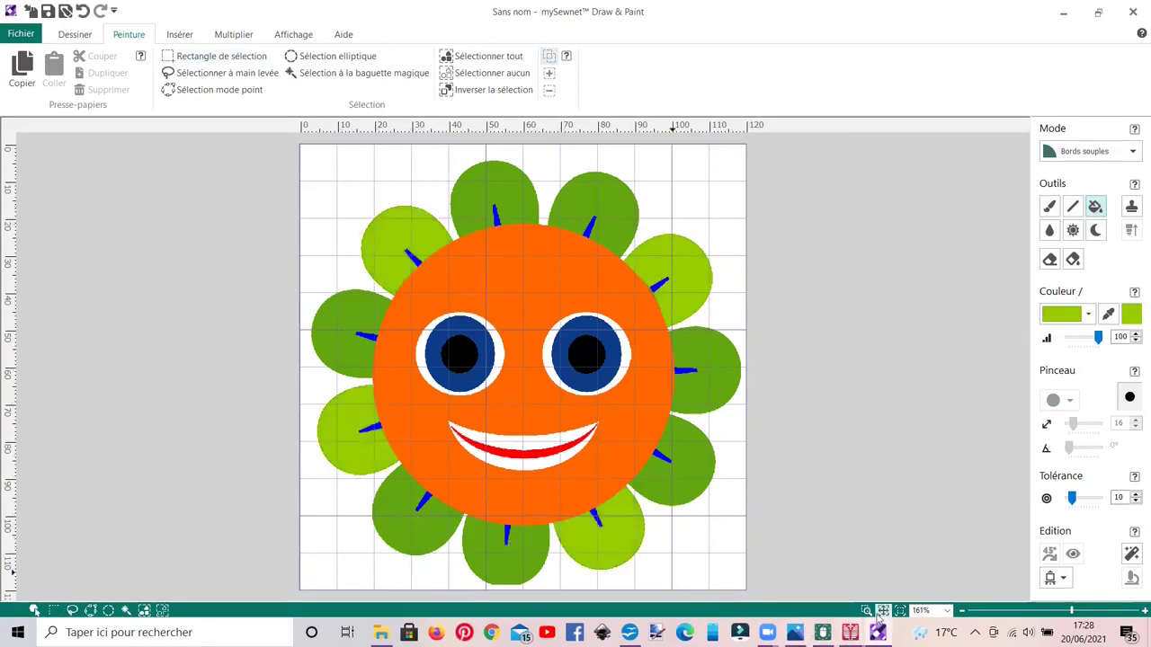
Step: Switch to mySewnet Digitizing with the recoloured petals and finish editing the background
mouse_move(849, 632)
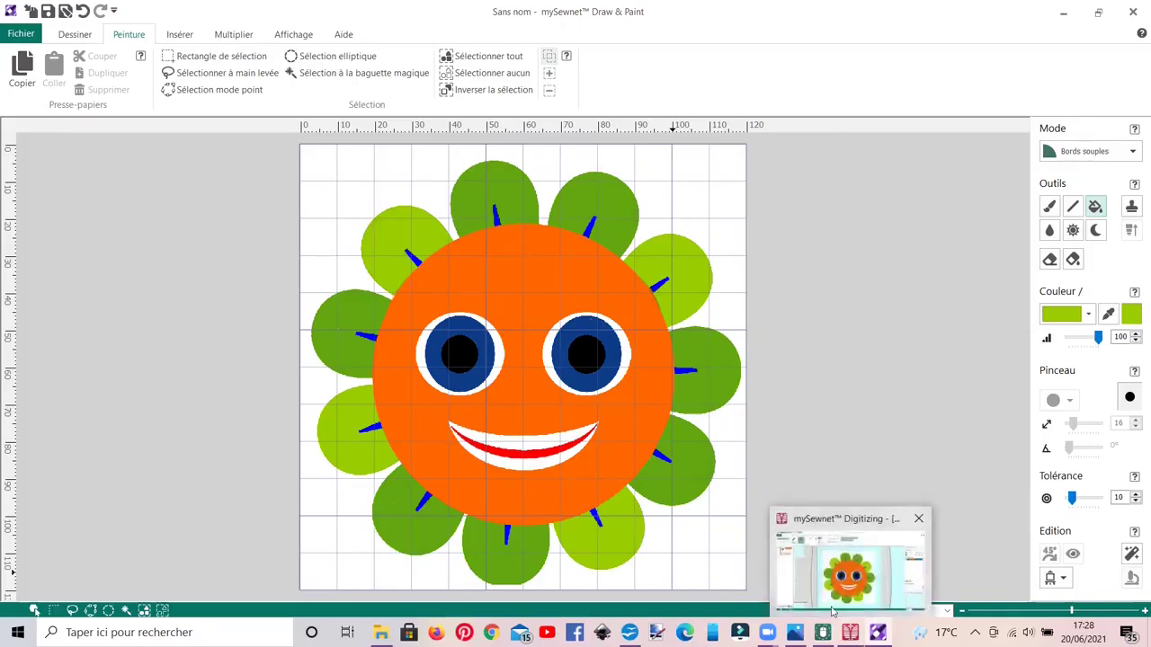
left_click(849, 571)
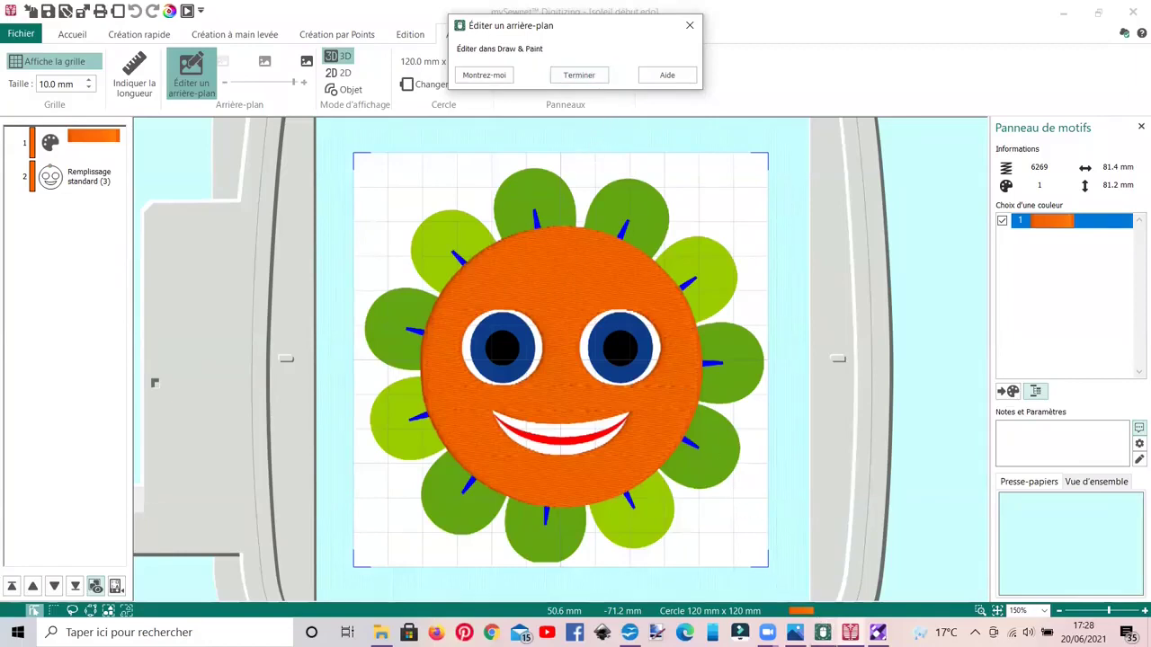
mouse_move(876, 632)
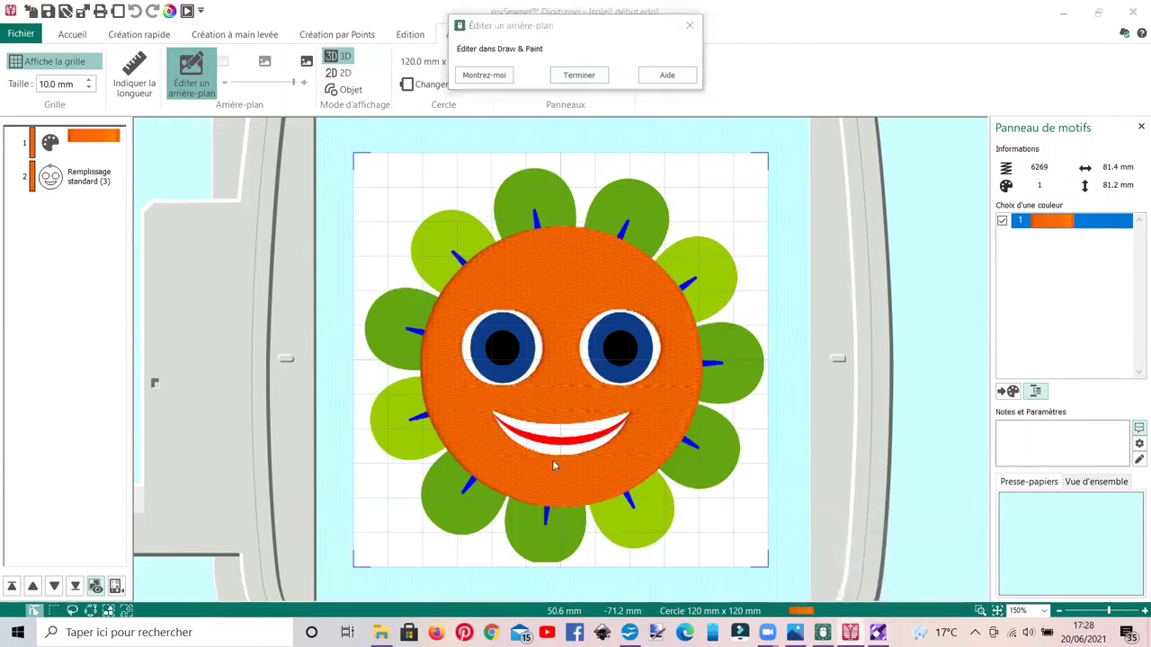
left_click(579, 75)
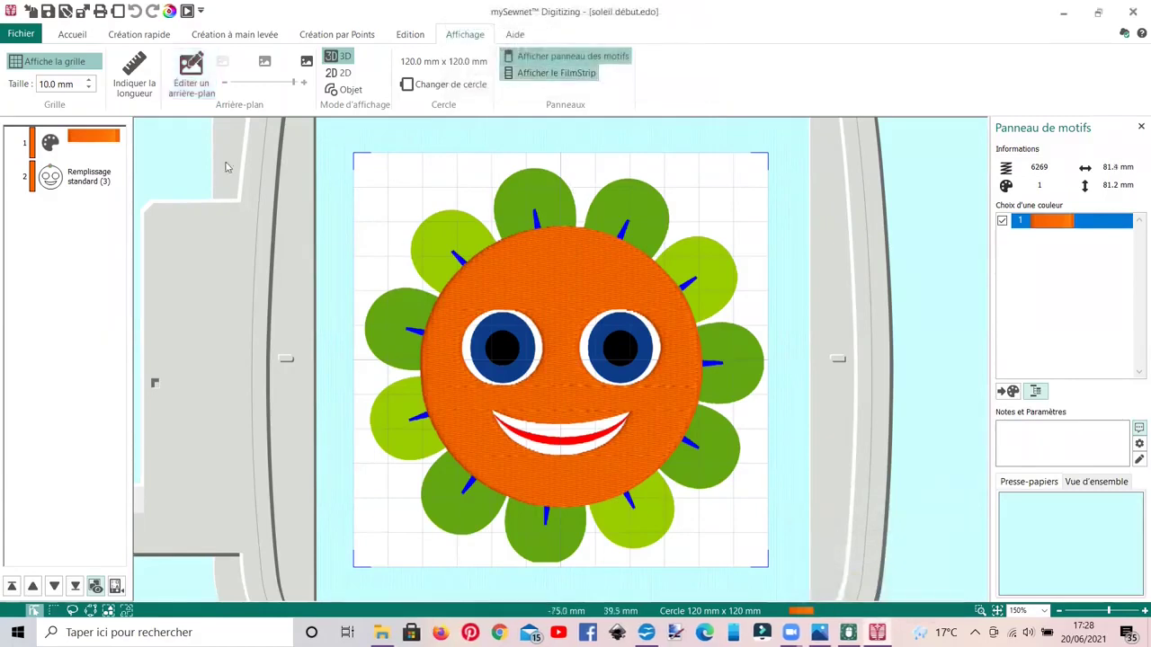
Step: Insert a colour change after the face fill, picking bright green from the default colours of Robison-Anton Rayon 40
left_click(88, 180)
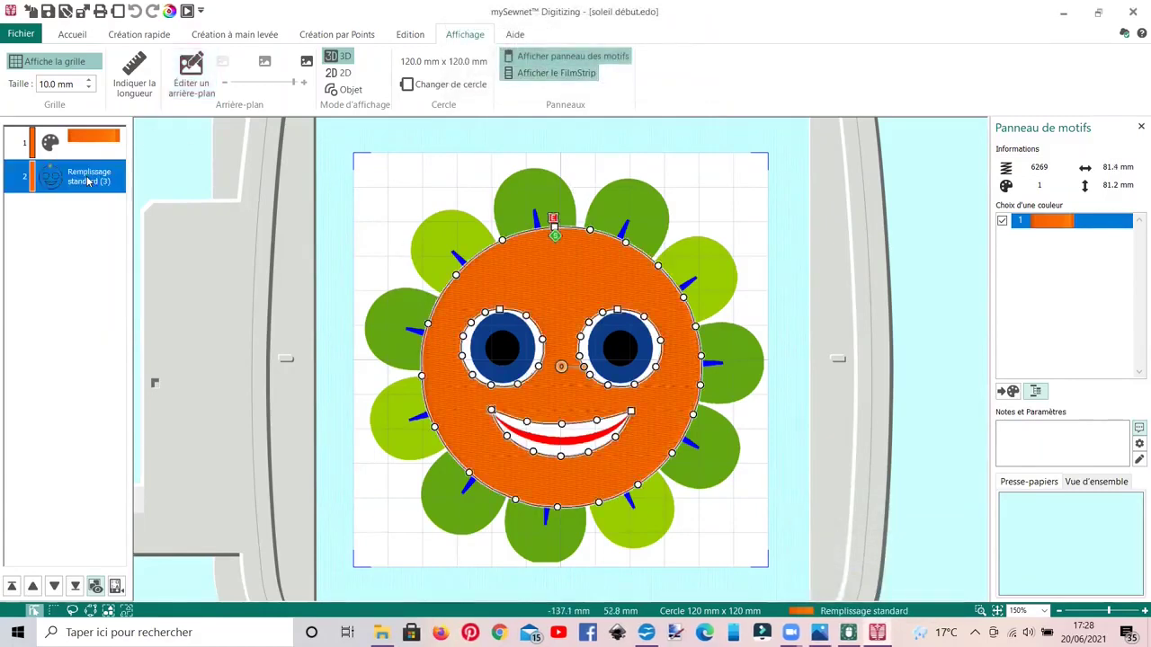
right_click(88, 180)
left_click(135, 360)
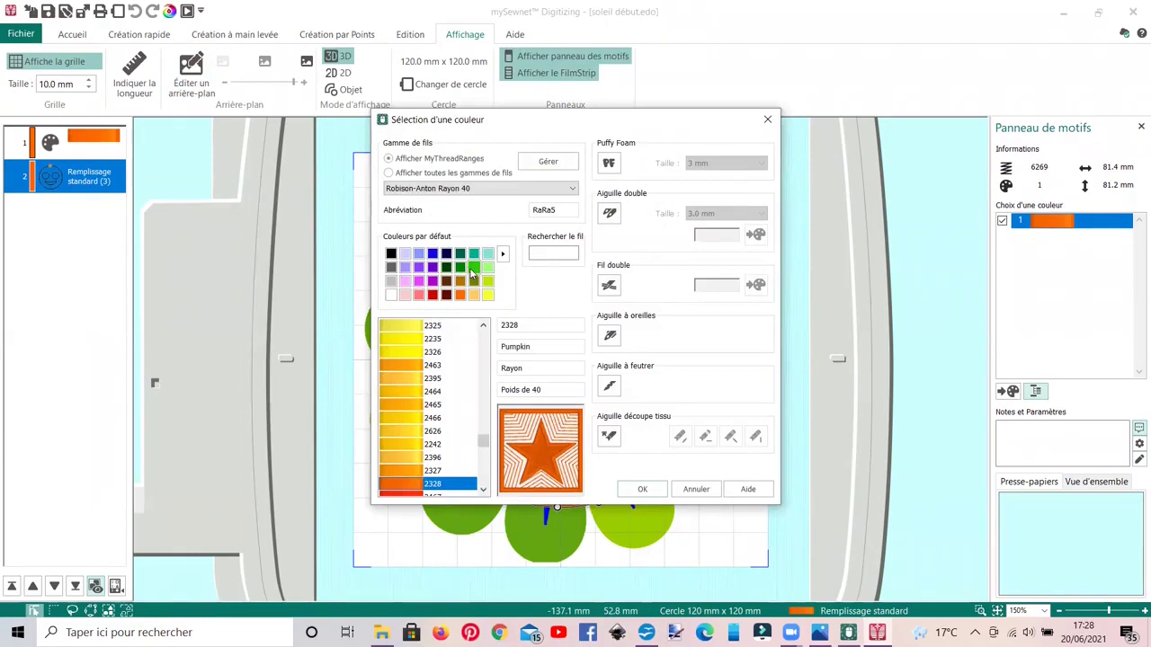
left_click(472, 267)
left_click(641, 489)
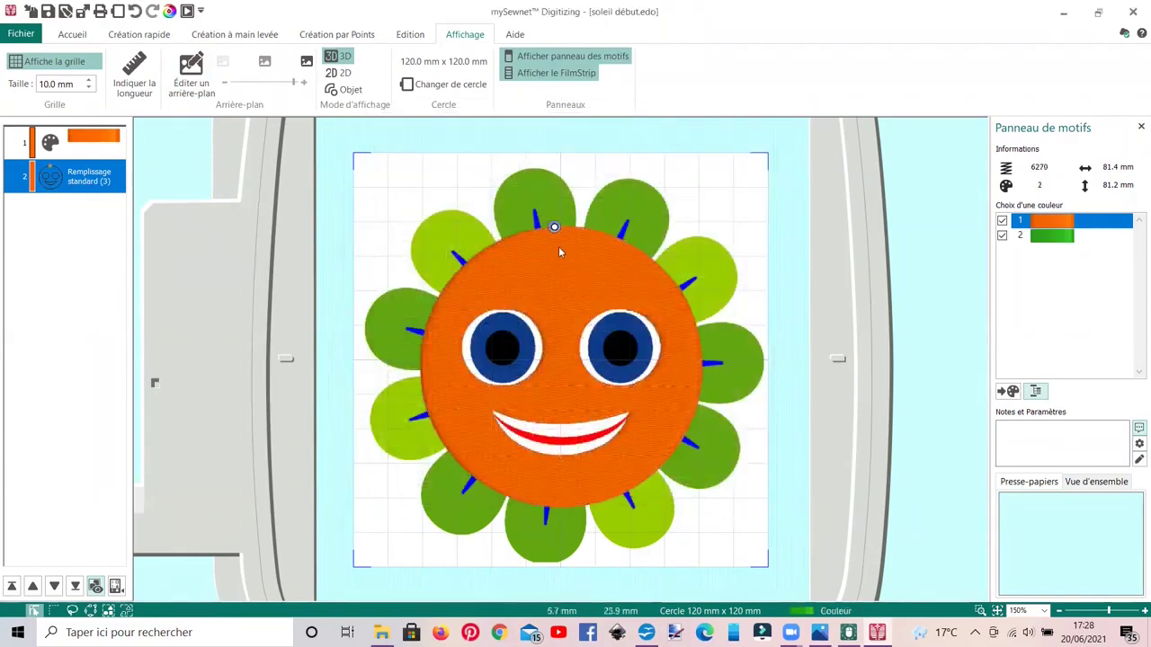
Step: Digitize all the dark green petals with QuickStitch fill and automatic holes, using colour tolerance 10 and a low number of points
left_click(141, 36)
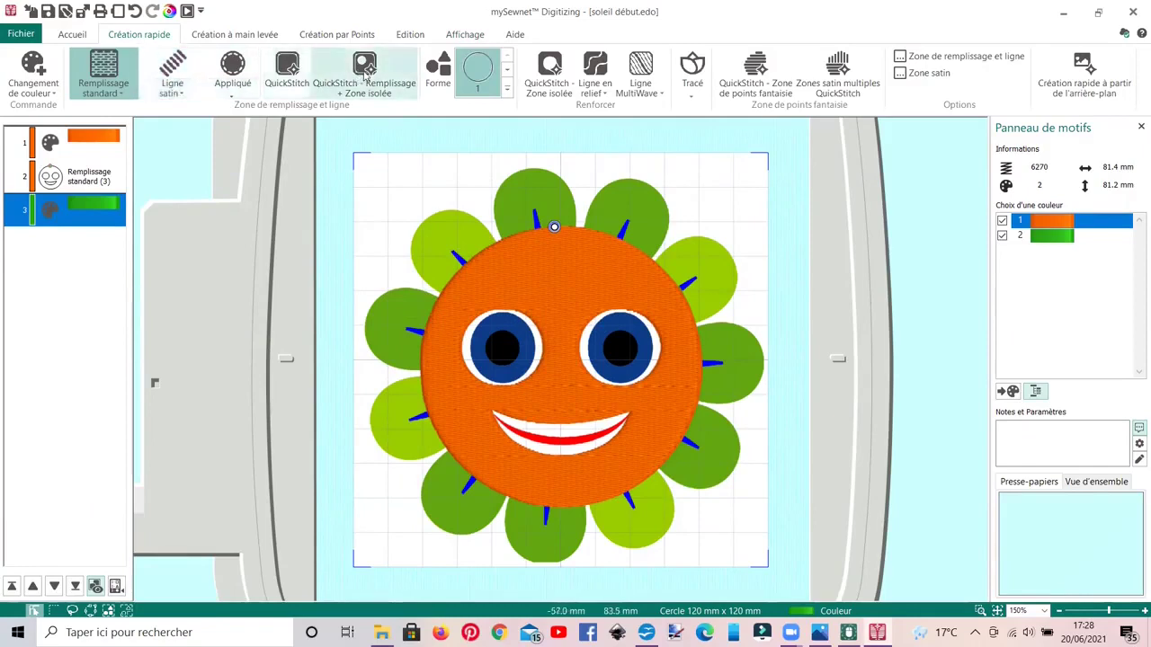
left_click(350, 79)
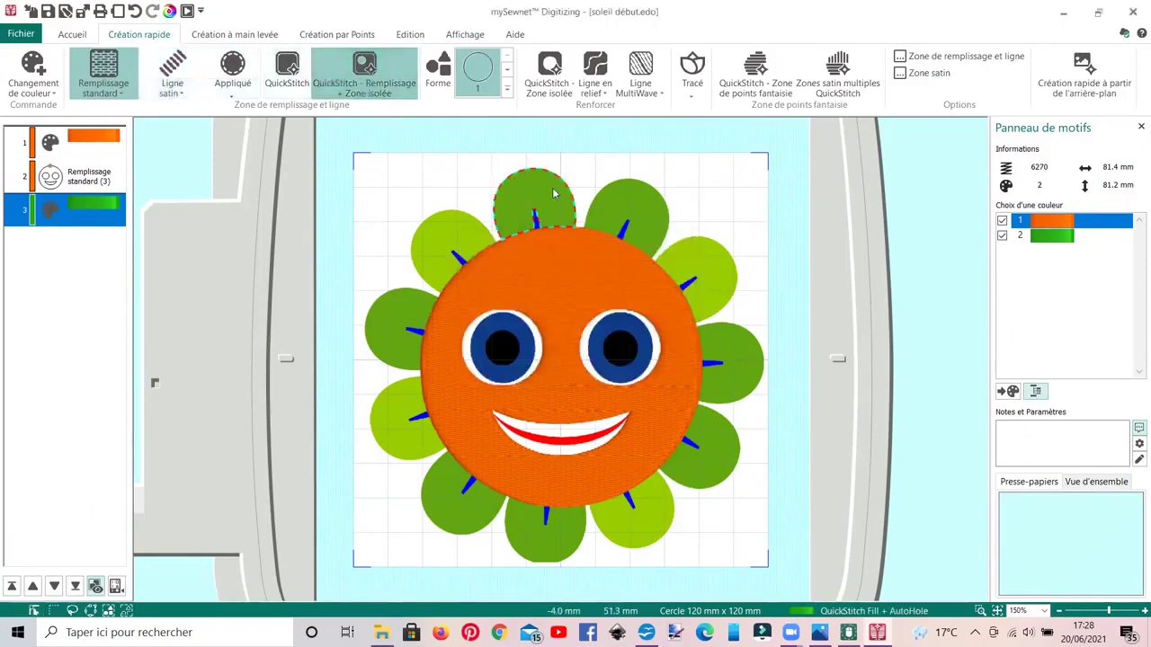
left_click(552, 193)
left_click(627, 207)
left_click(739, 370)
left_click(719, 447)
left_click(536, 529)
left_click(459, 522)
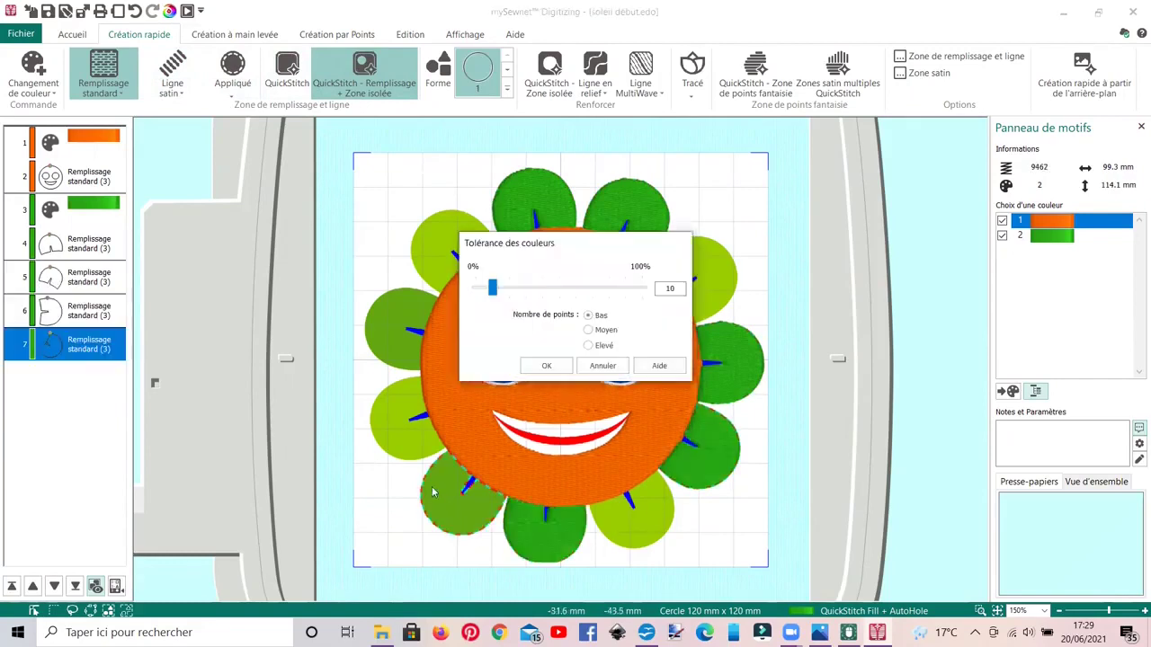
left_click(389, 317)
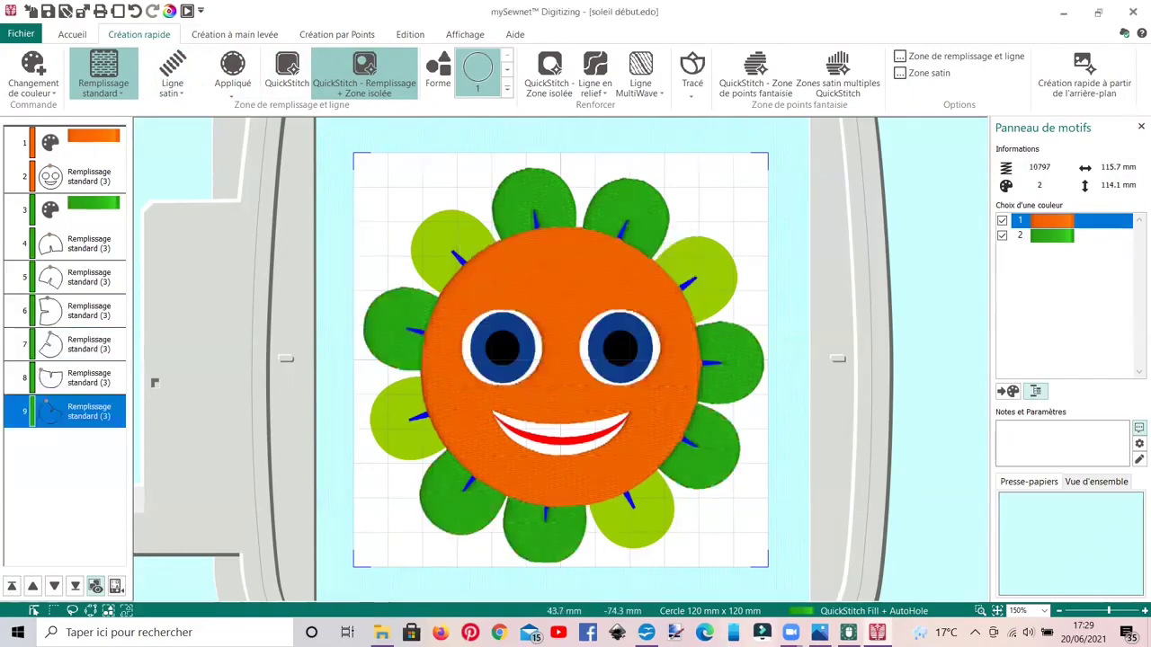
mouse_move(849, 629)
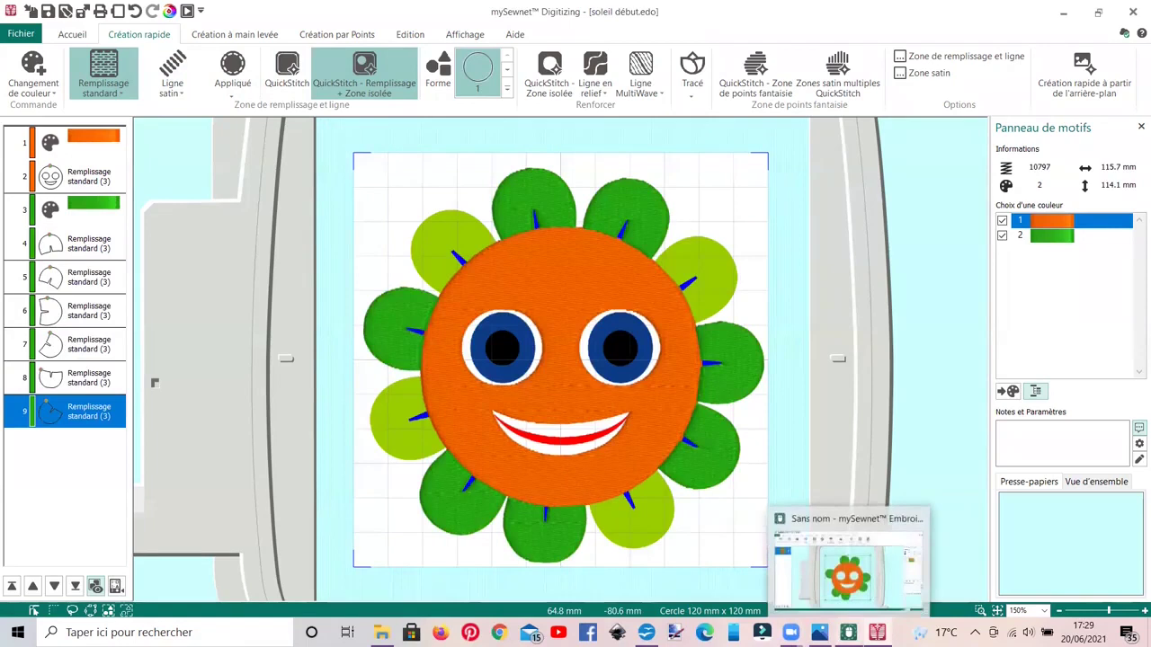
Step: Switch to mySewnet Embroidery and dismiss the tip about editing the design in Digitizing
left_click(854, 584)
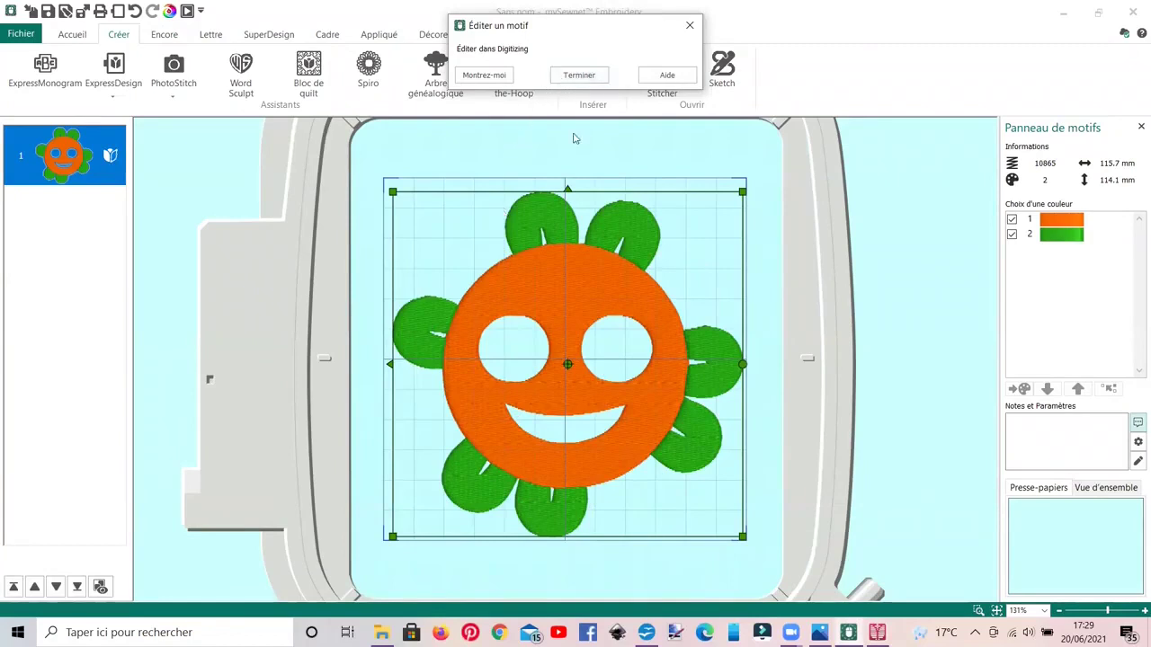
mouse_move(848, 631)
left_click(581, 77)
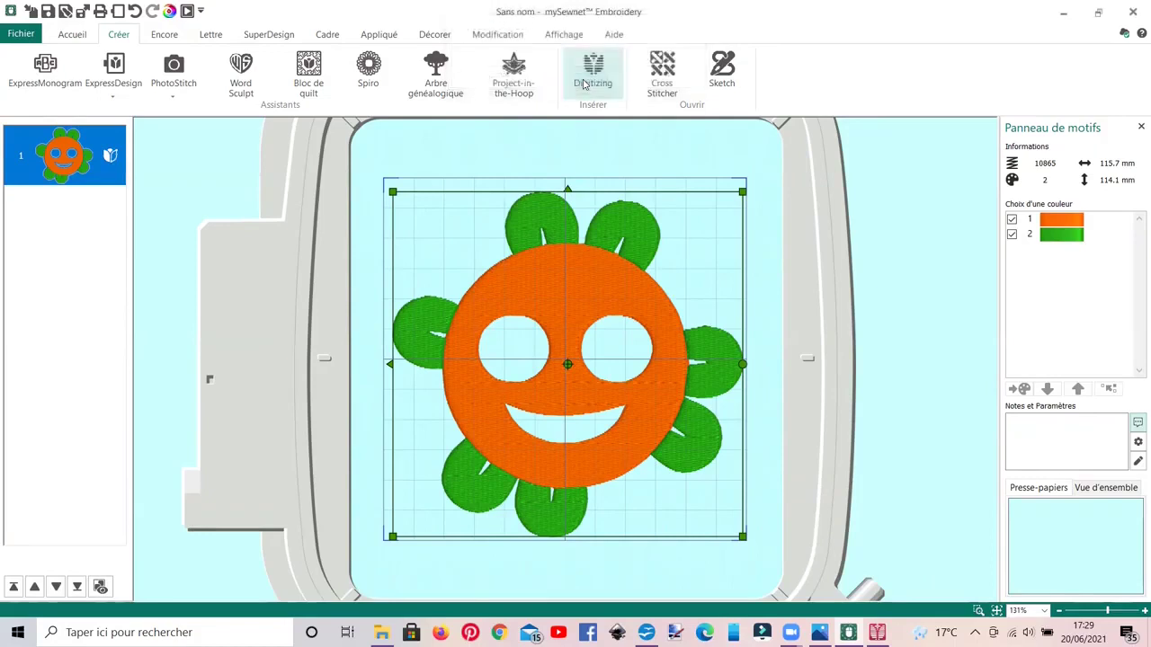
Step: Look through the file commands and the editing options available for the inserted sun design
left_click(20, 36)
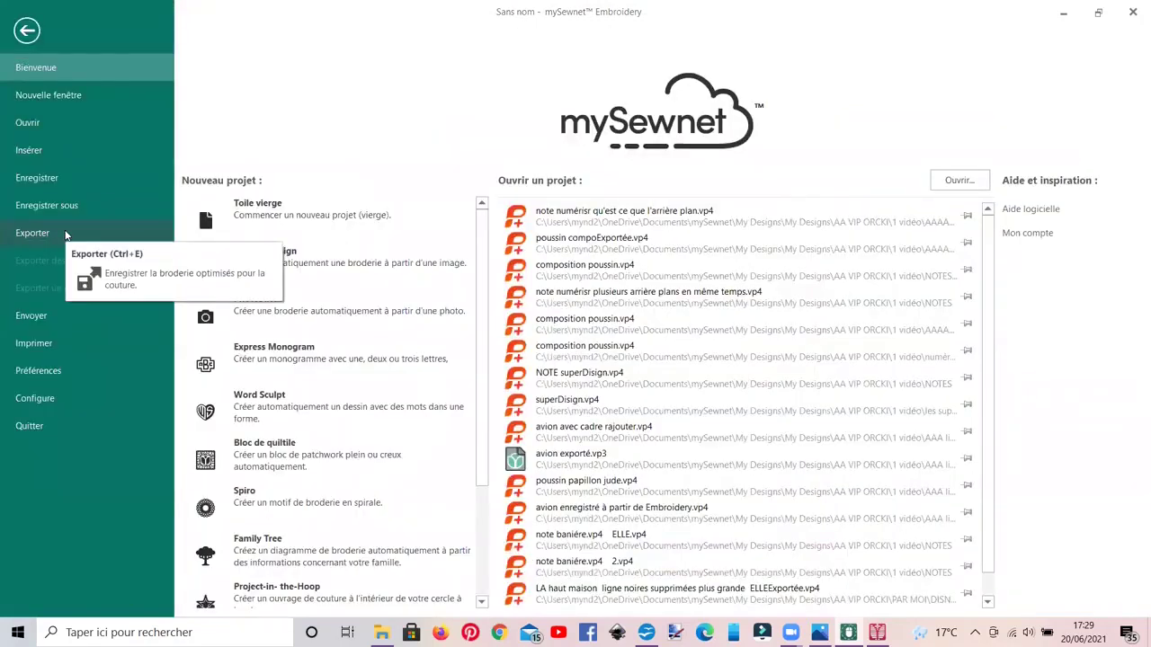
left_click(29, 31)
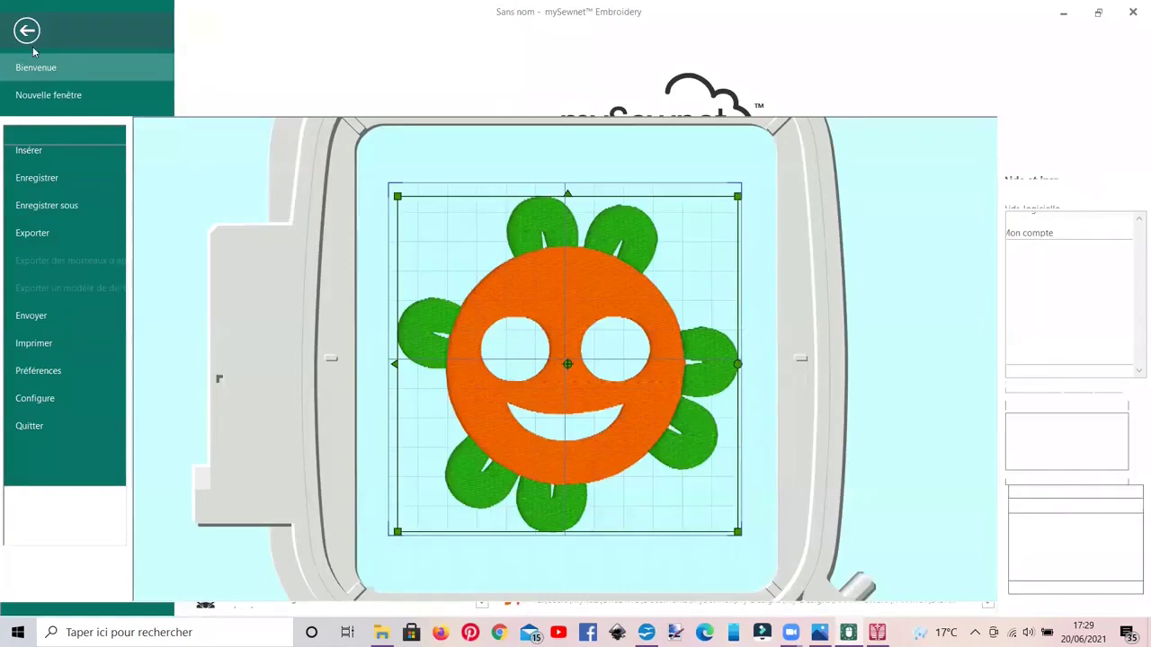
right_click(102, 154)
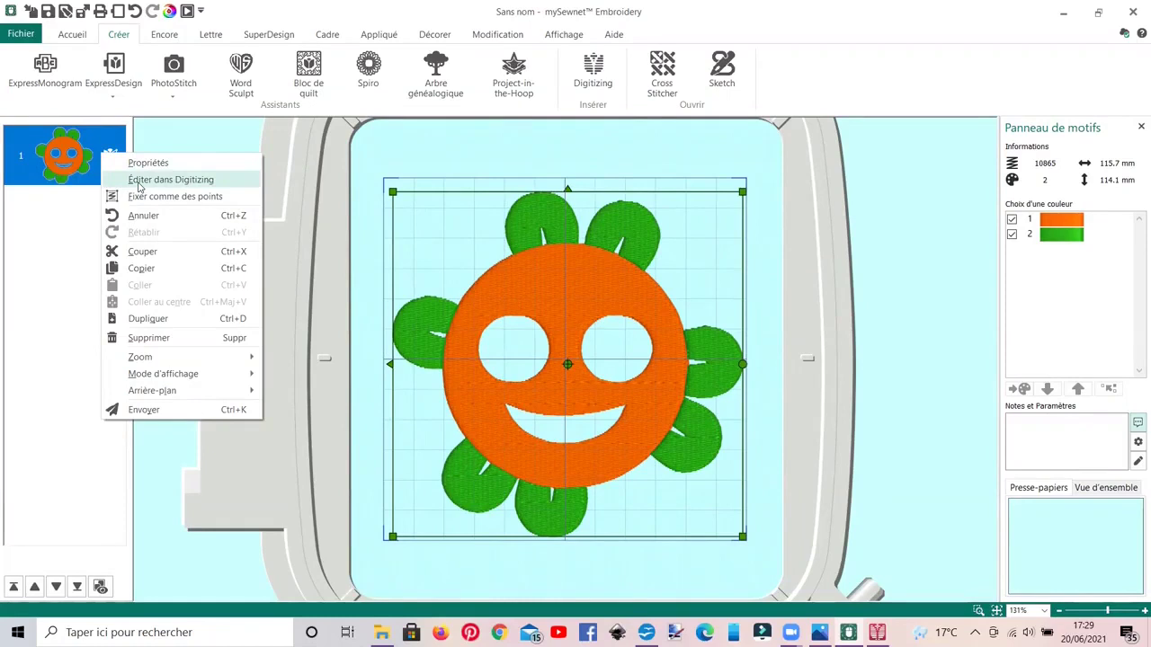
left_click(353, 325)
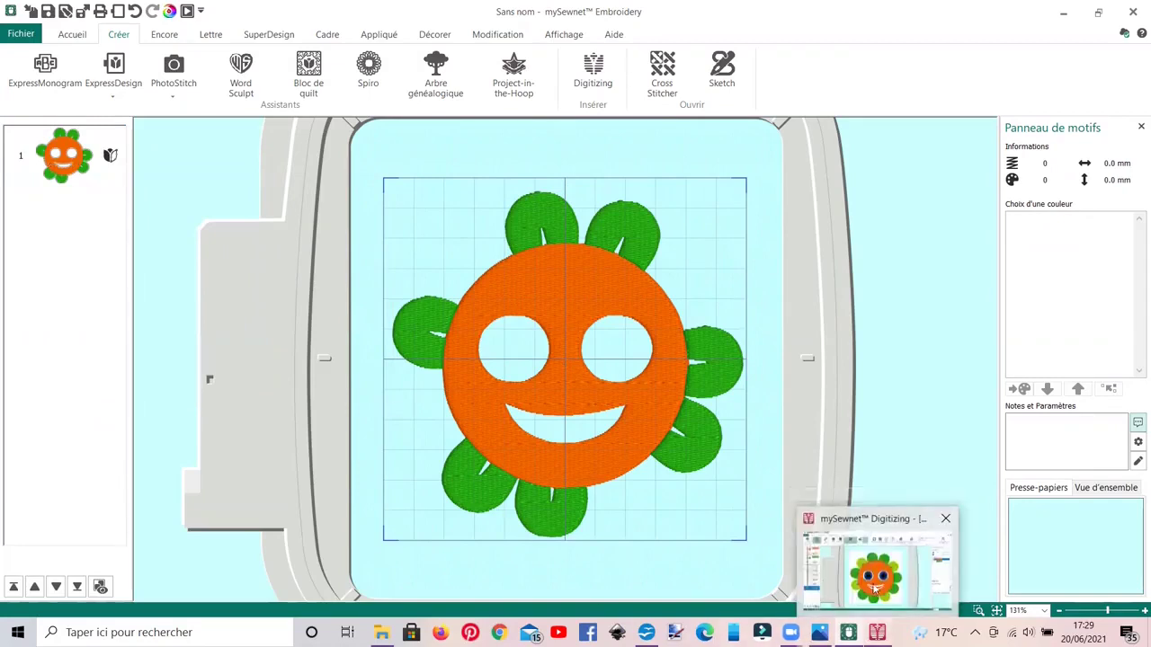
Step: Return to mySewnet Digitizing, cancel closing soleil début.edo, and view its recent documents
left_click(877, 562)
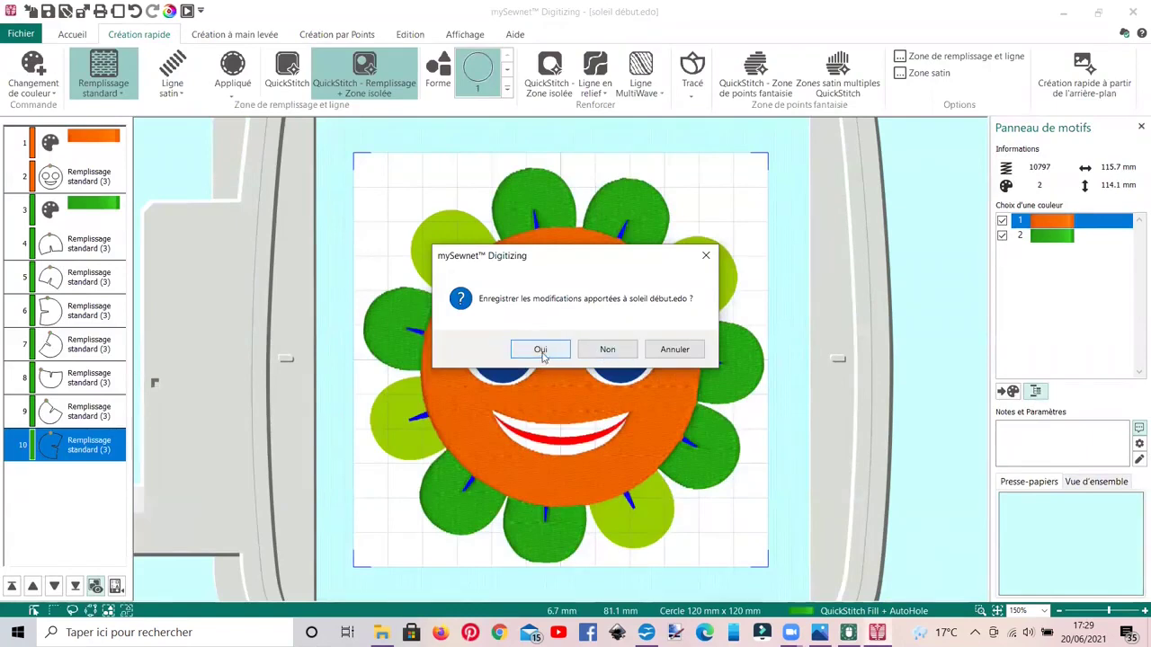
left_click(676, 350)
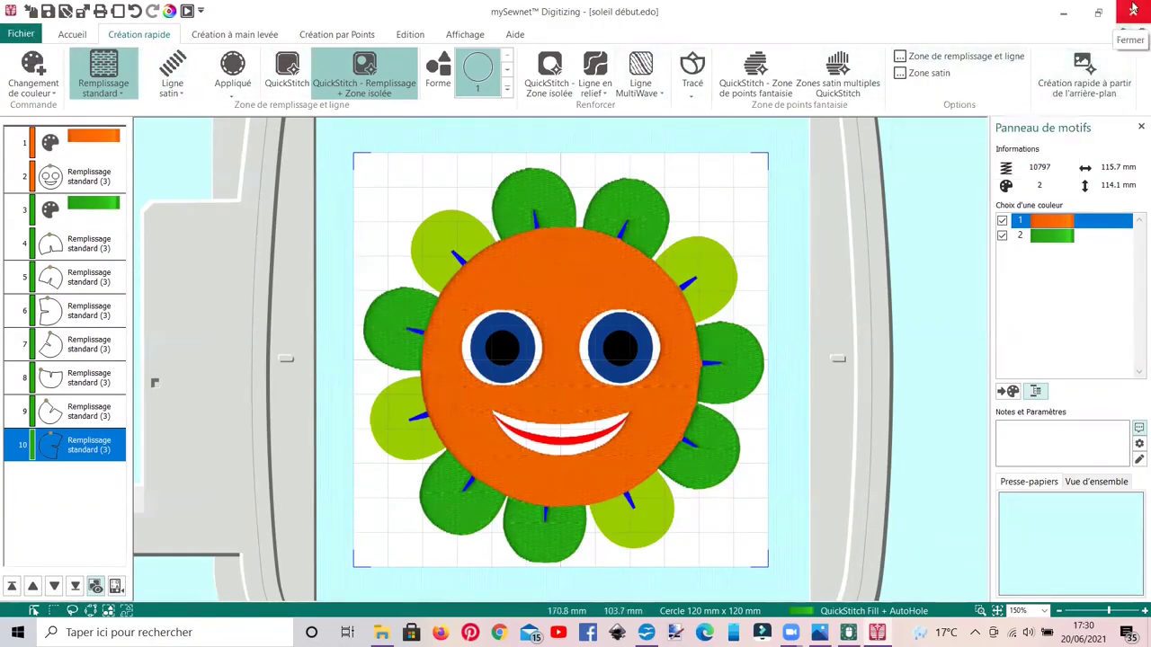
left_click(29, 36)
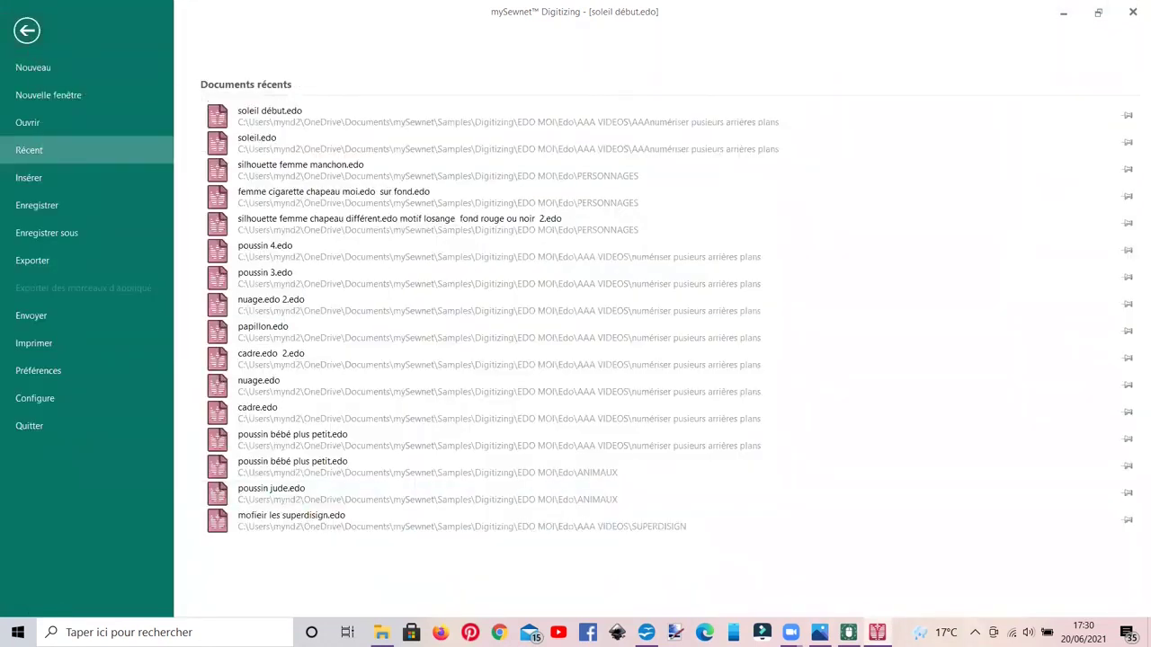
Step: Switch to mySewnet Embroidery and start a blank project with the 120mm x 120mm Designer Splendid Square Hoop
left_click(848, 632)
left_click(723, 503)
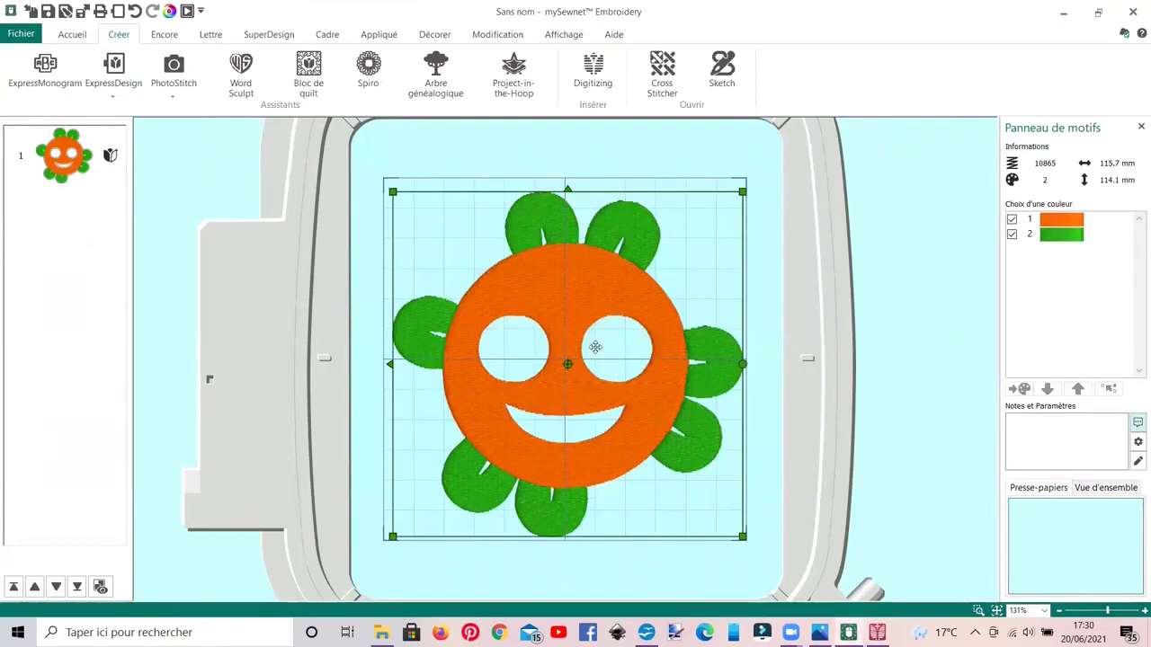
left_click(16, 39)
key("Escape")
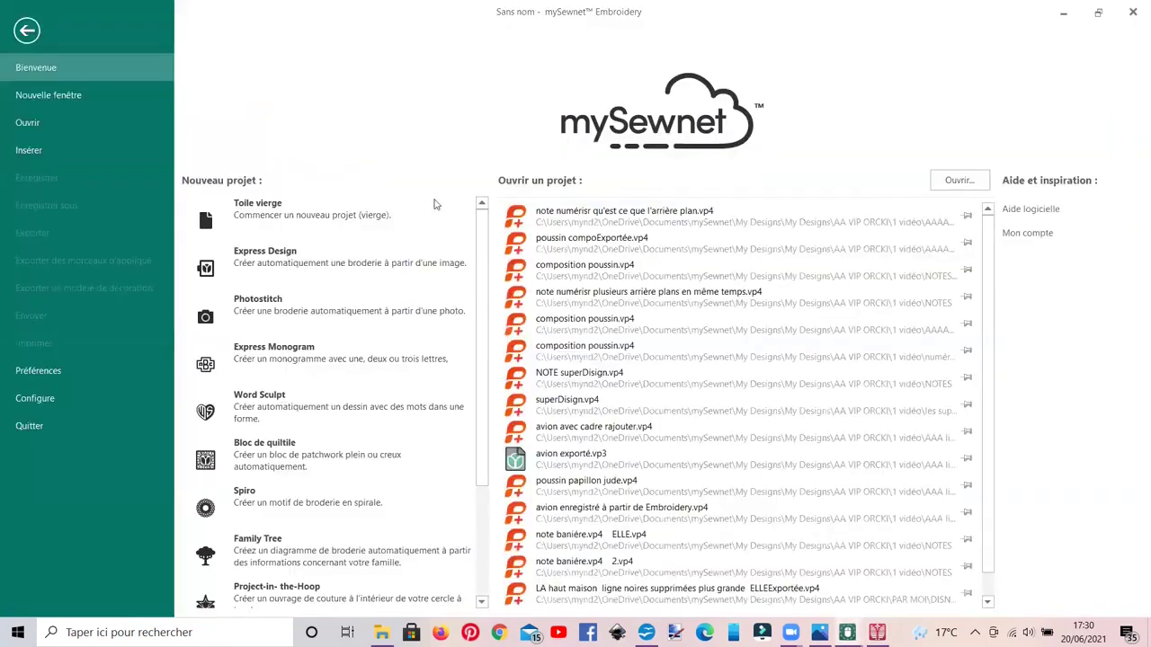
left_click(255, 216)
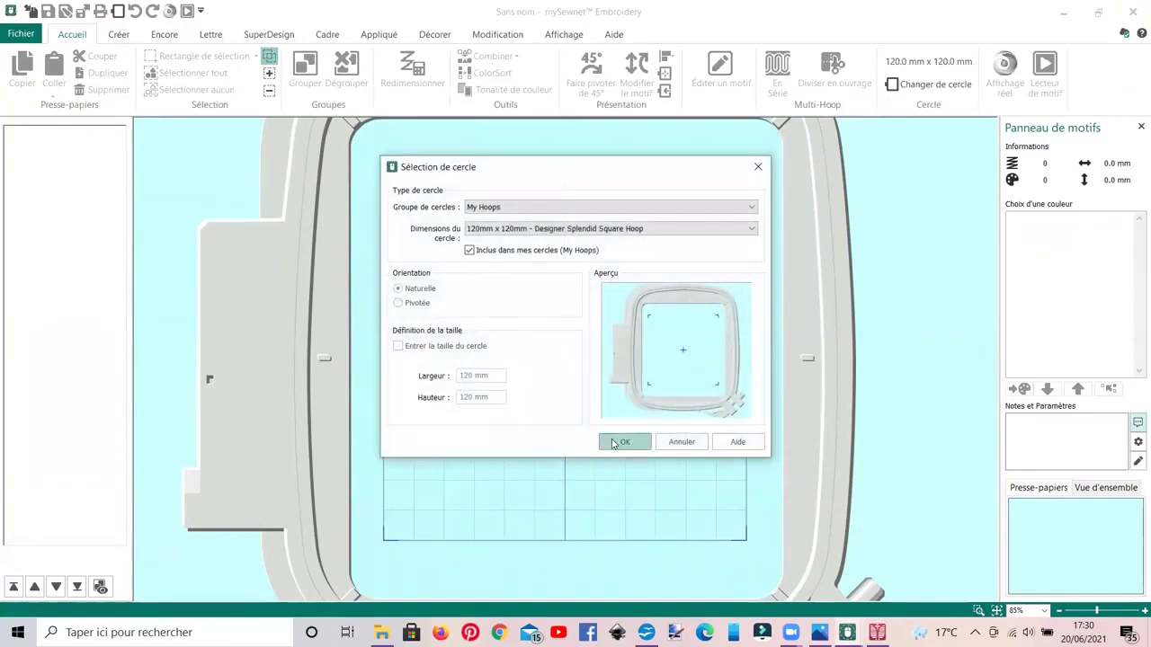
left_click(620, 441)
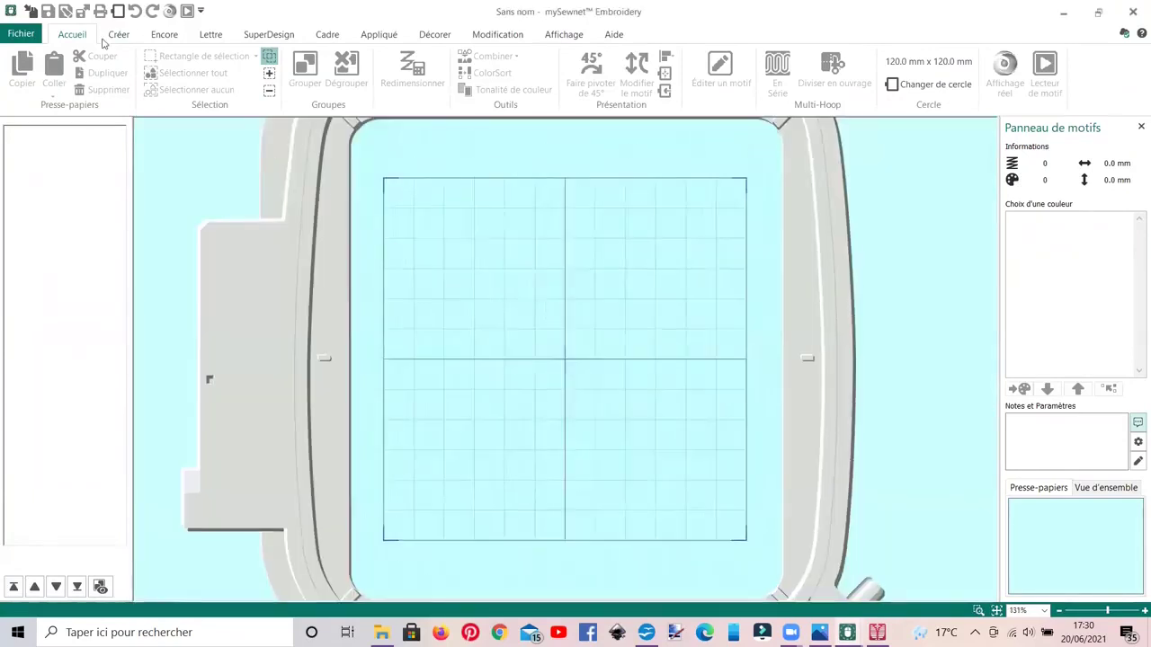
Step: Launch Digitizing from the blank project and start a new design without an image, keeping the 120 x 120 mm hoop
left_click(118, 34)
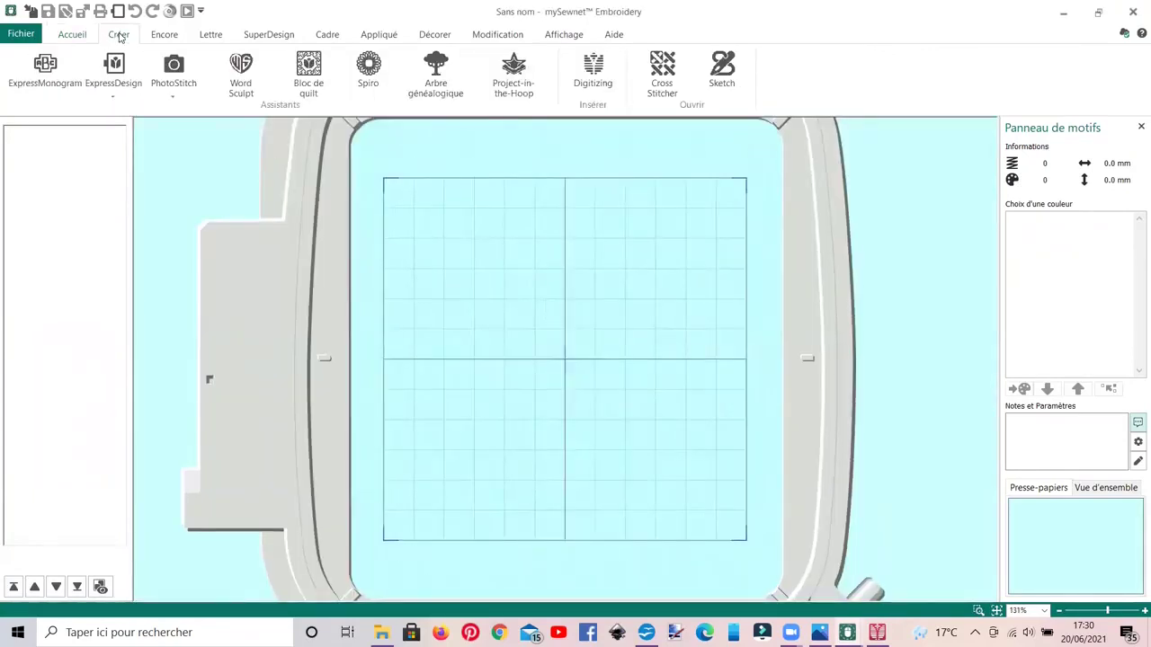
left_click(575, 79)
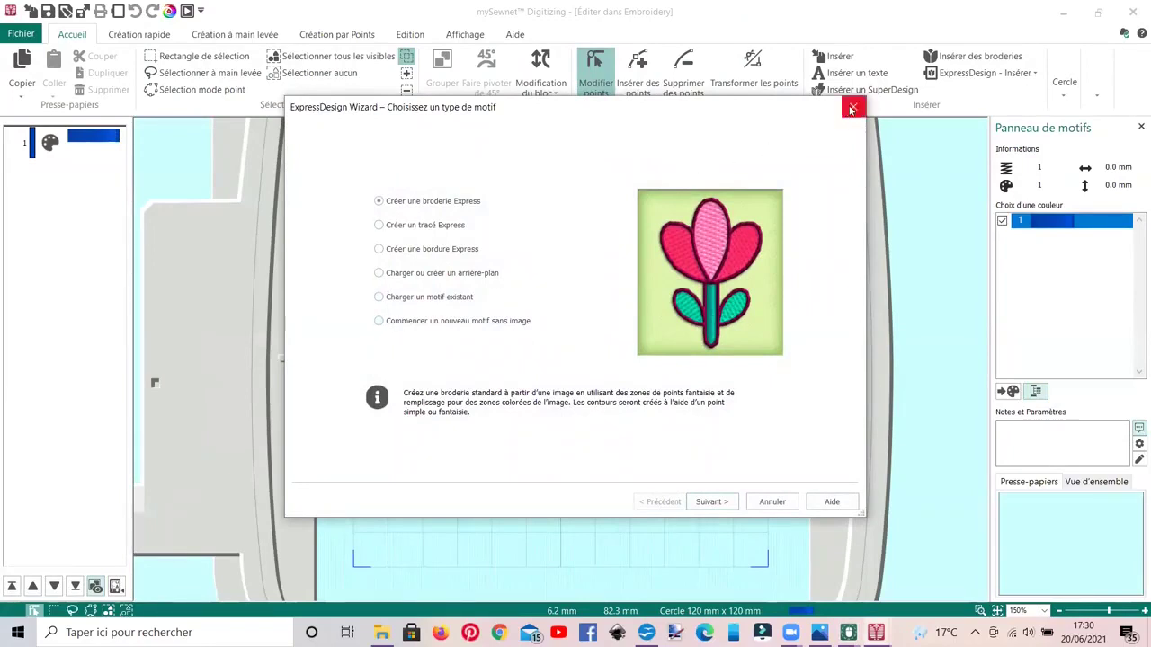
left_click(379, 321)
left_click(714, 501)
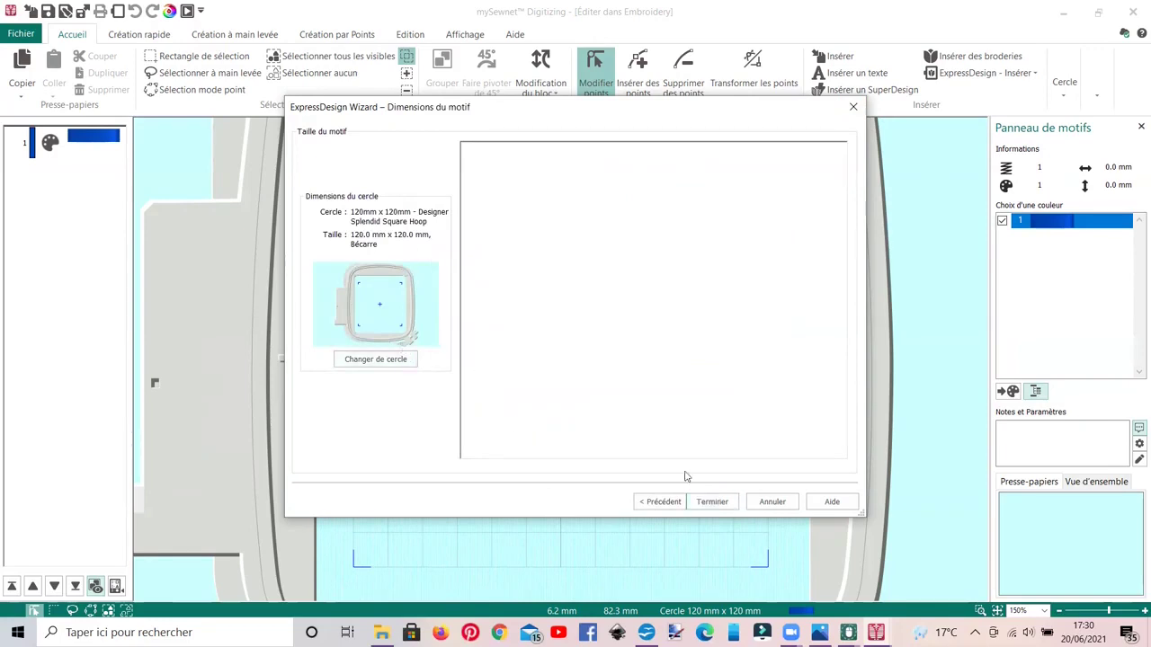
left_click(712, 502)
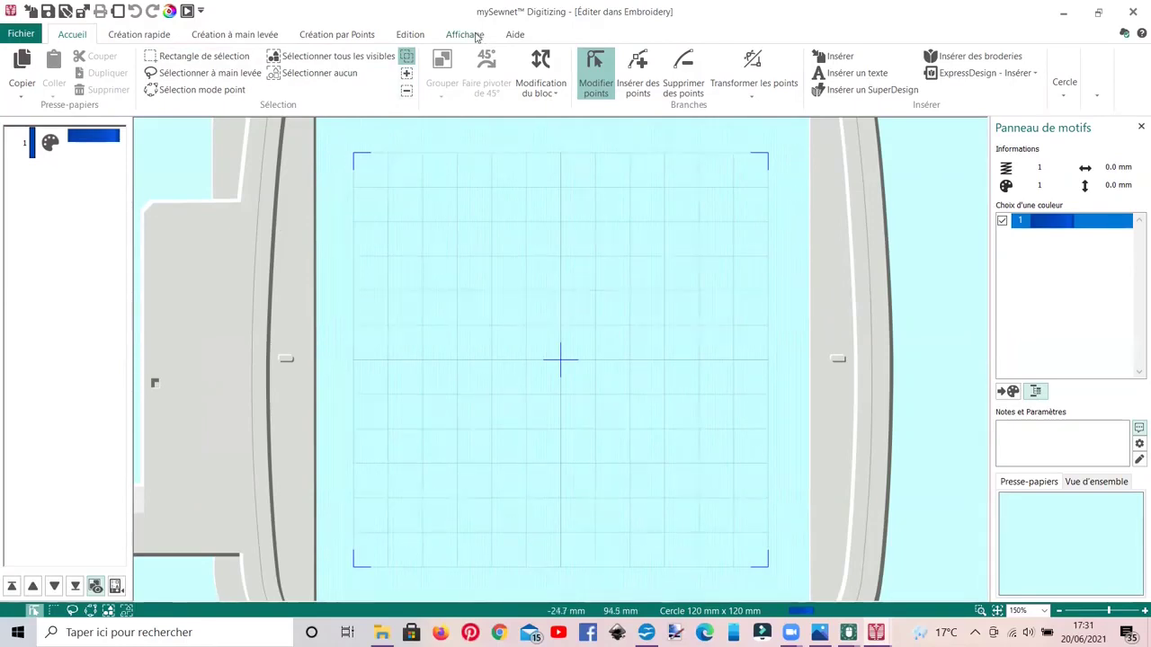
Step: Open the empty design's background for editing in Draw & Paint
left_click(477, 36)
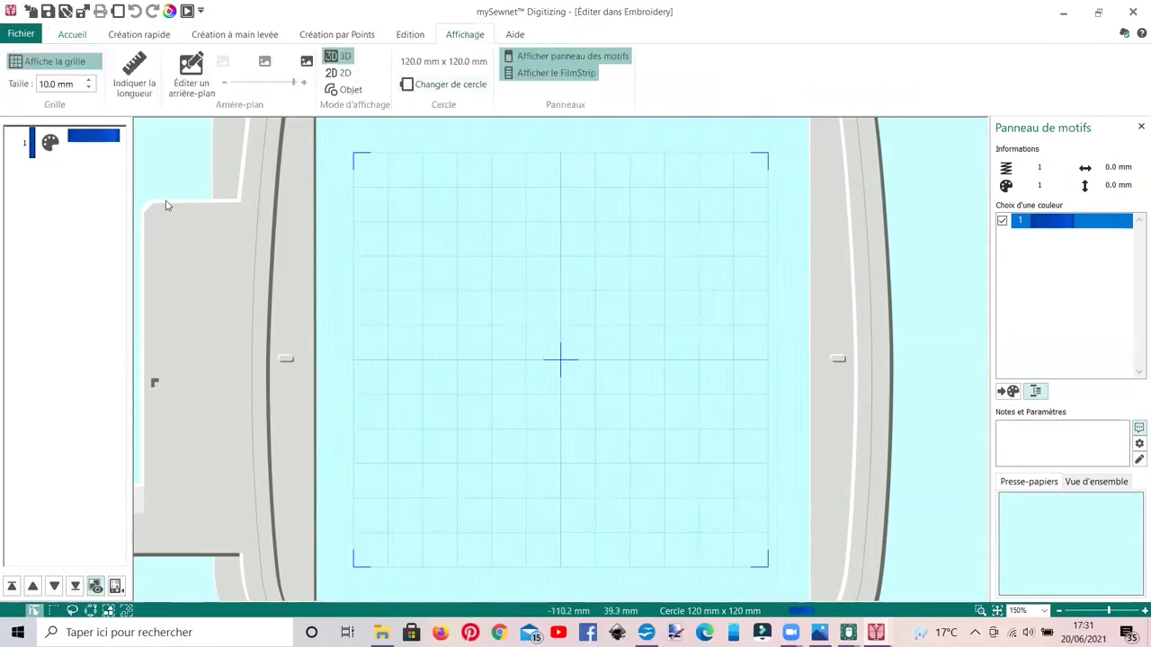
left_click(186, 78)
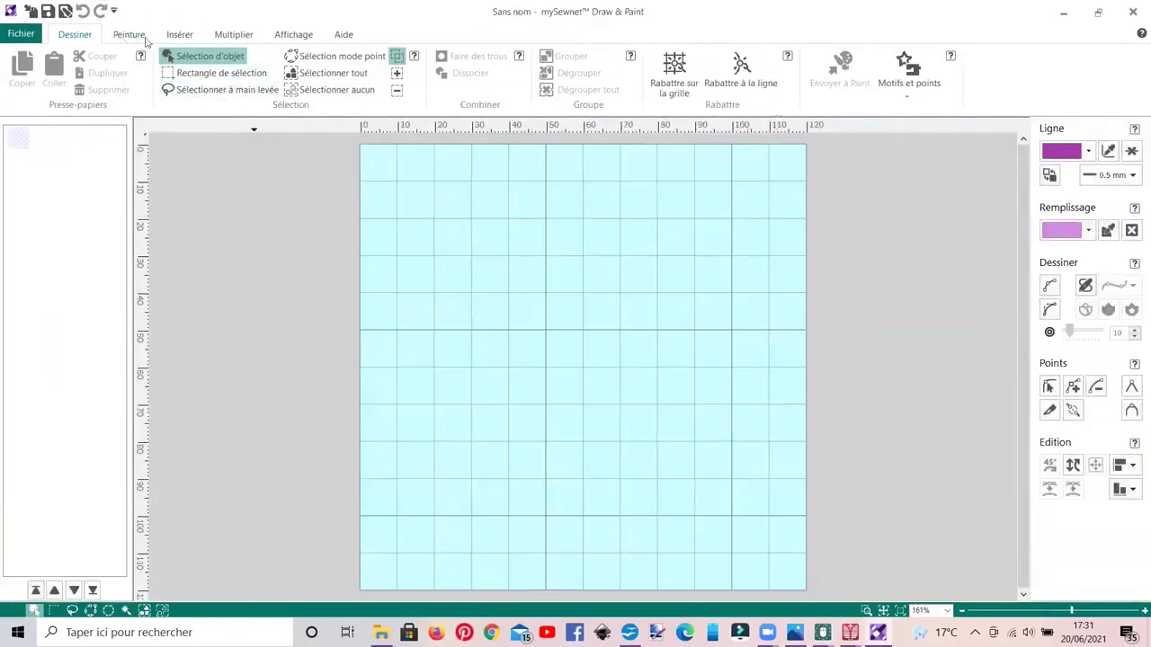
Step: Browse the DESSIN VIDEO folder for files that can be inserted, and leave without choosing one
left_click(179, 35)
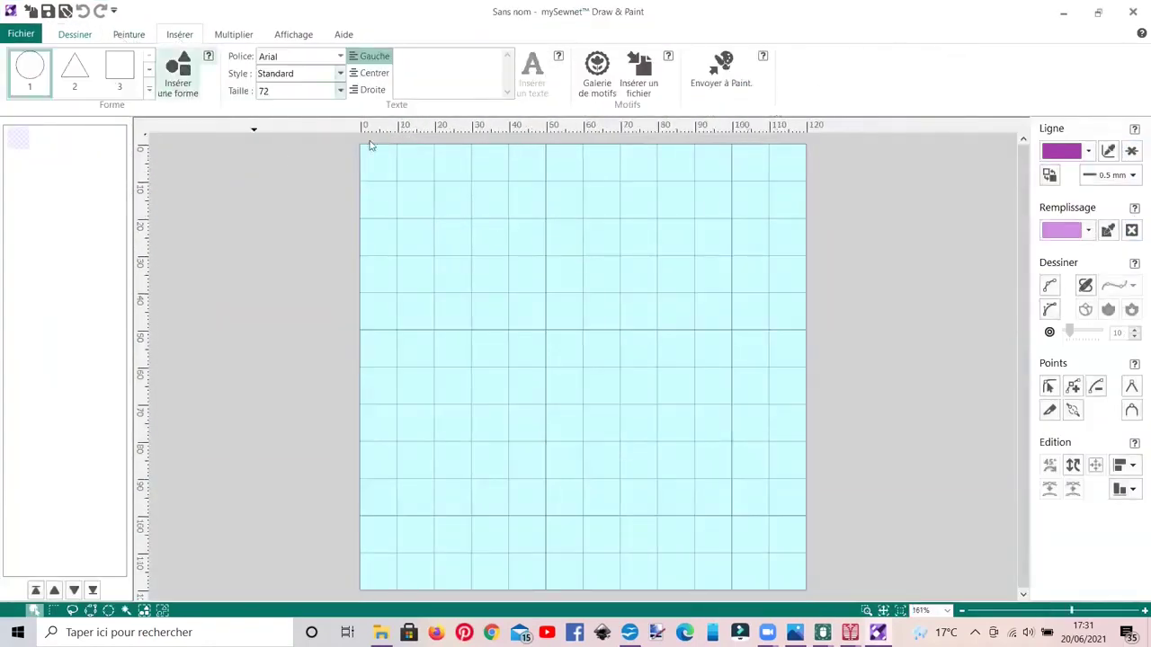
left_click(644, 93)
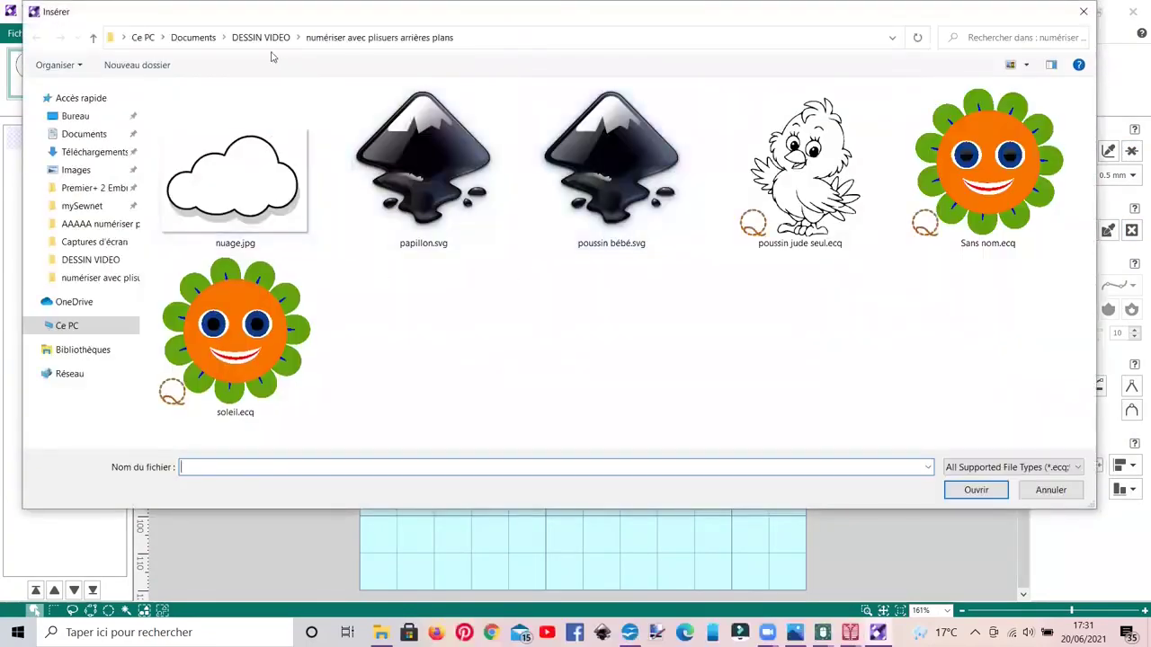
left_click(237, 38)
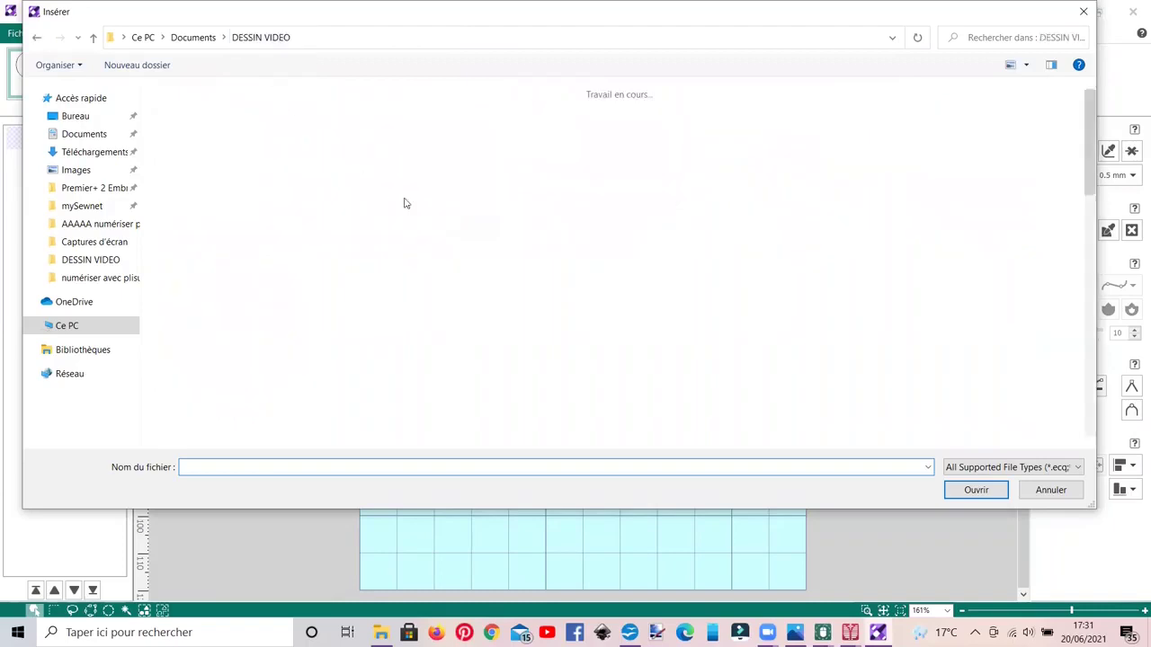
scroll(556, 218, "down", 5)
scroll(556, 218, "down", 3)
scroll(368, 269, "up", 10)
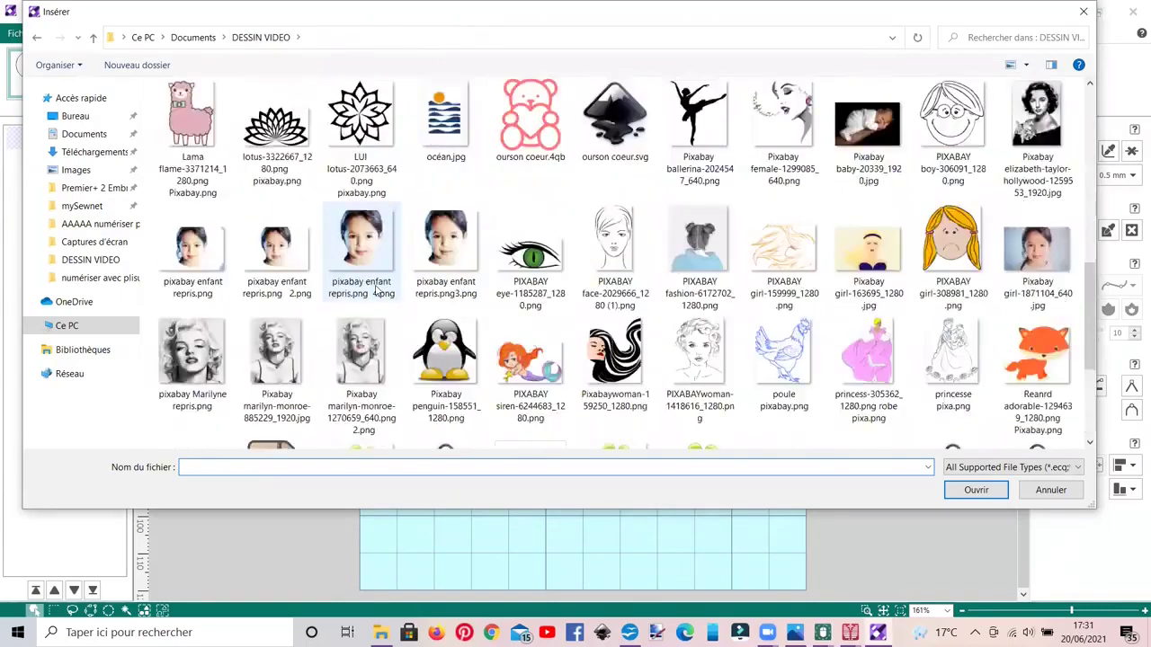
left_click(1050, 492)
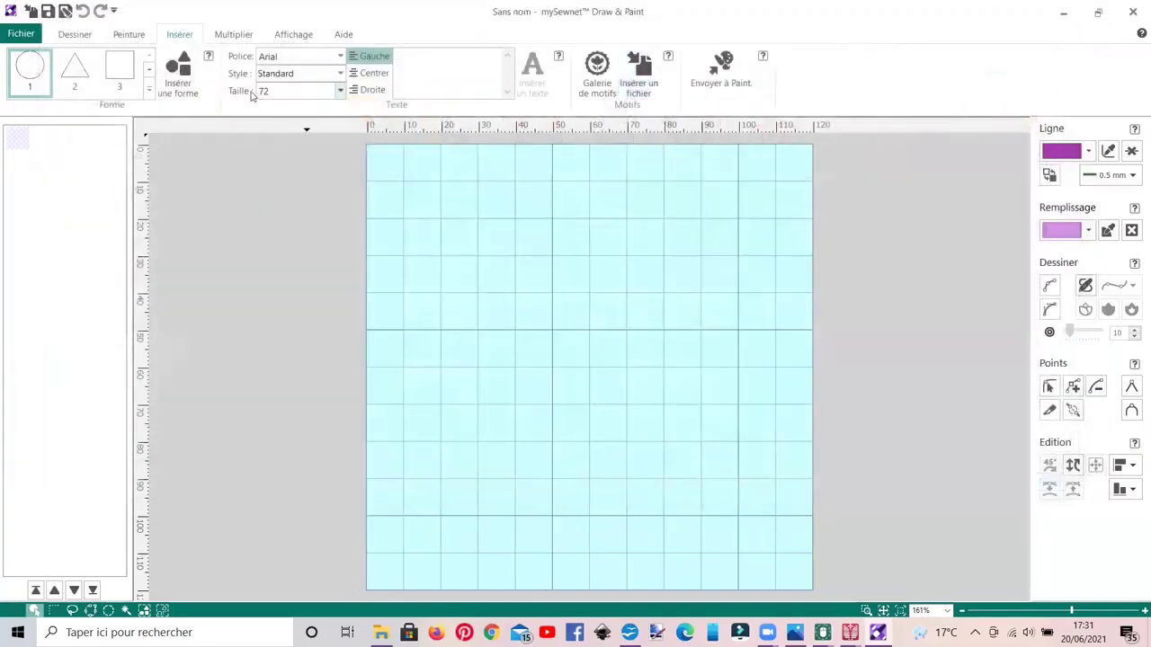
Step: Browse the design gallery, viewing Curves, Cowboys, Climate, Bugs and Insects, Borders, Flowers and Leaves, and Ribbons, and close it
left_click(598, 90)
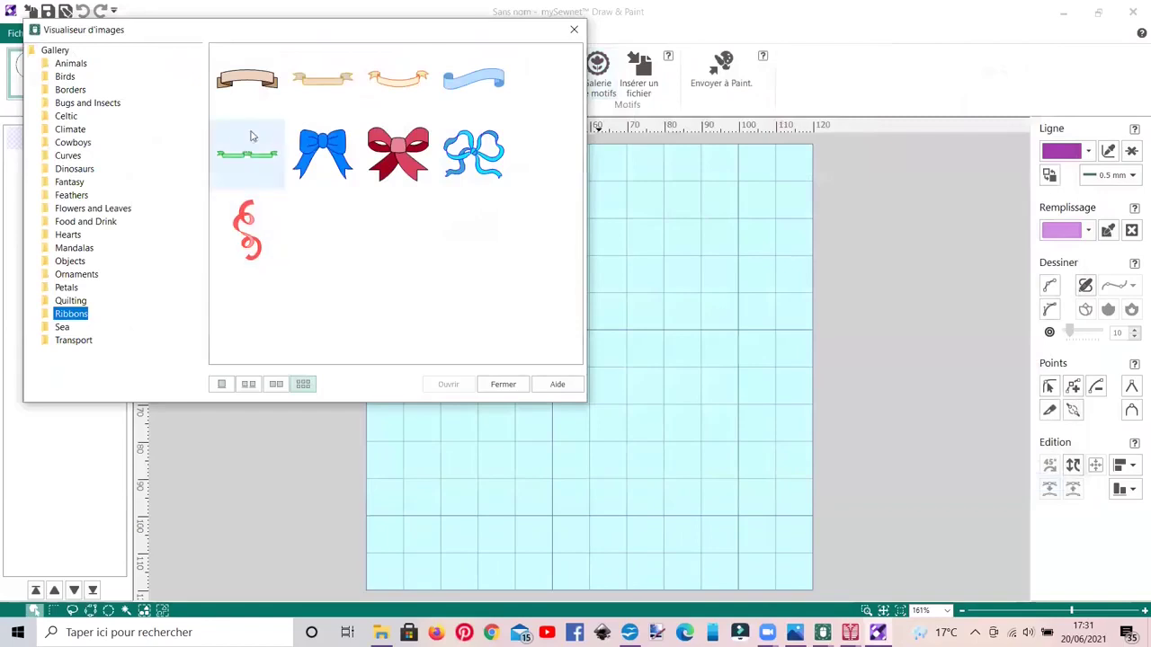
left_click(69, 156)
left_click(71, 143)
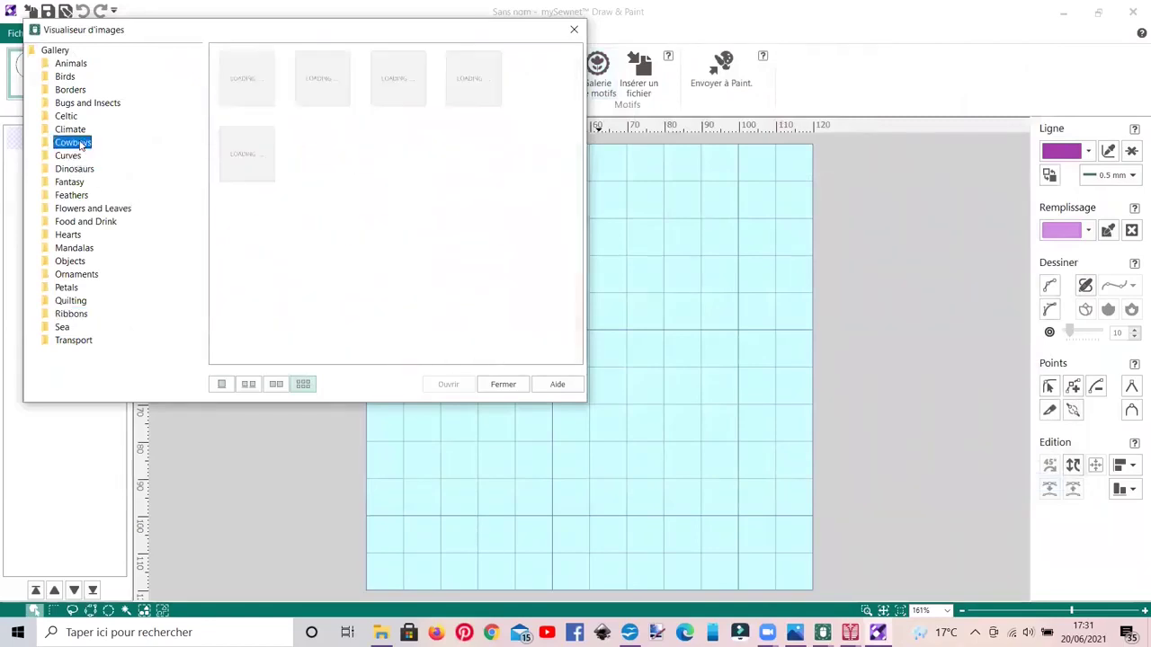
left_click(76, 131)
left_click(67, 103)
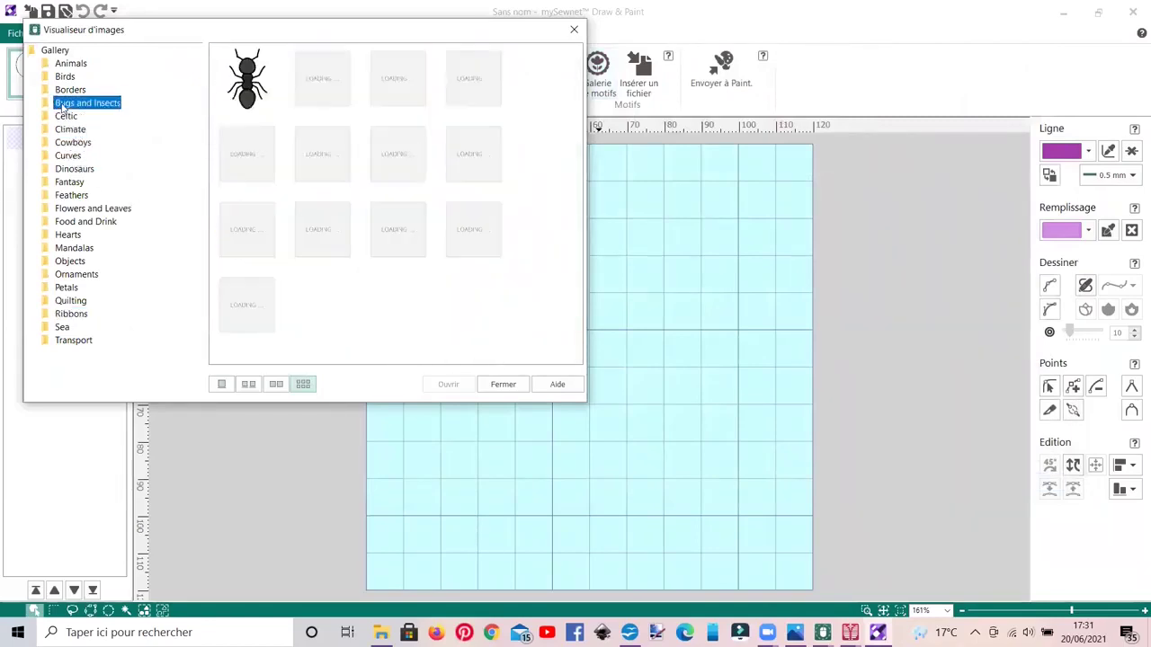
left_click(65, 90)
left_click(69, 130)
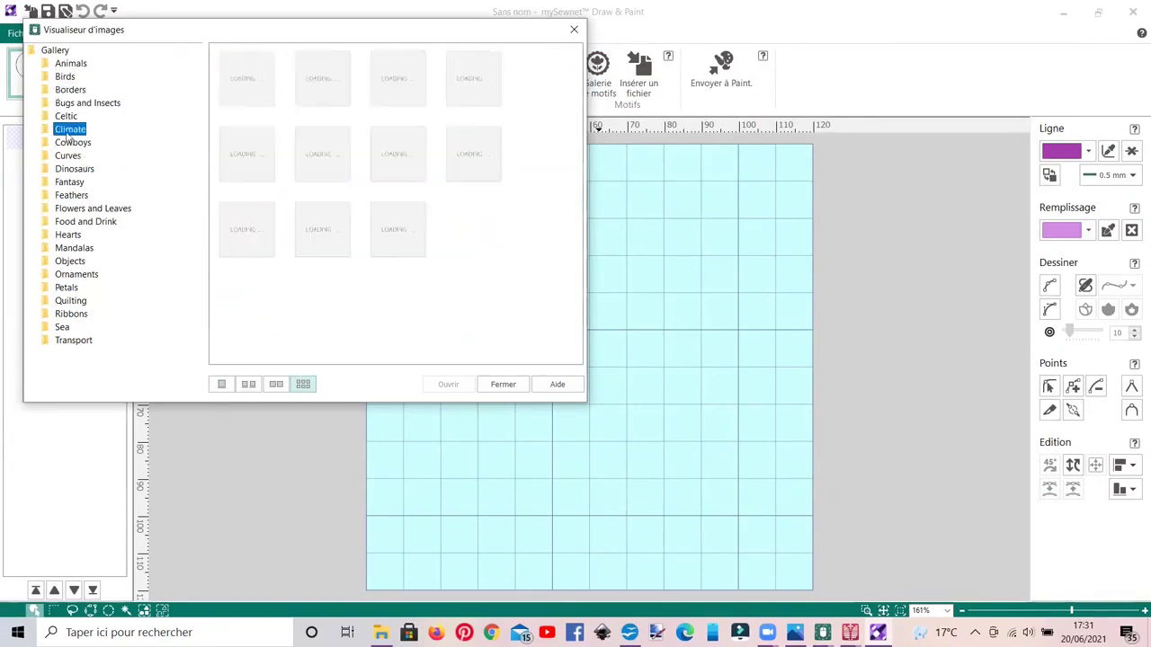
left_click(84, 208)
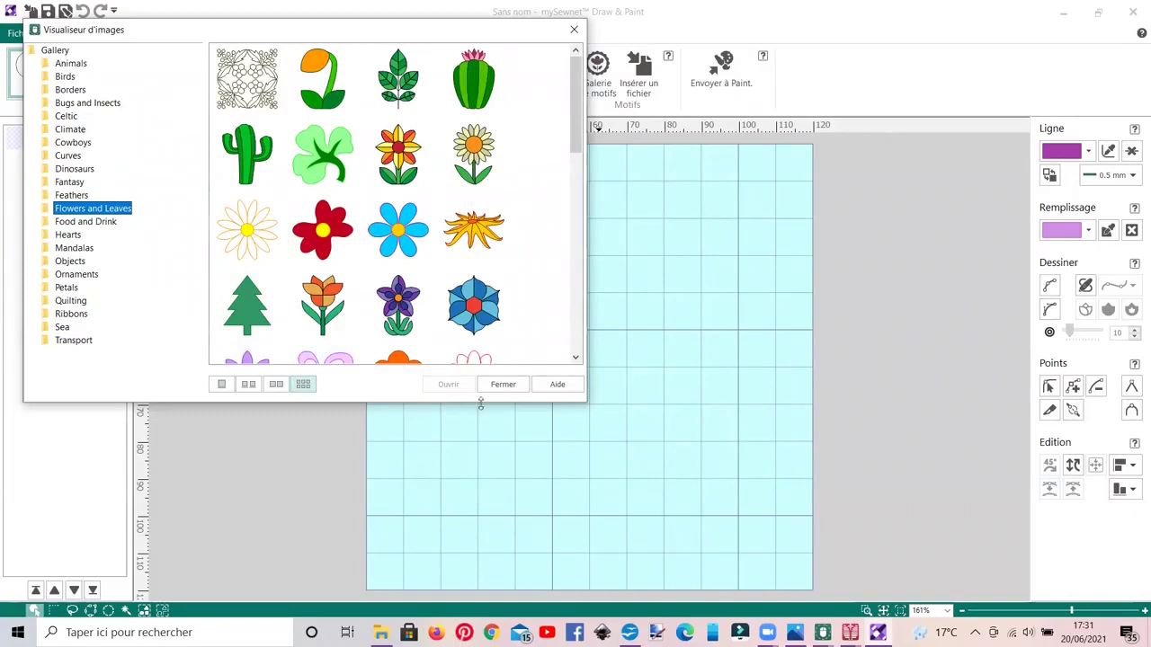
left_click(72, 314)
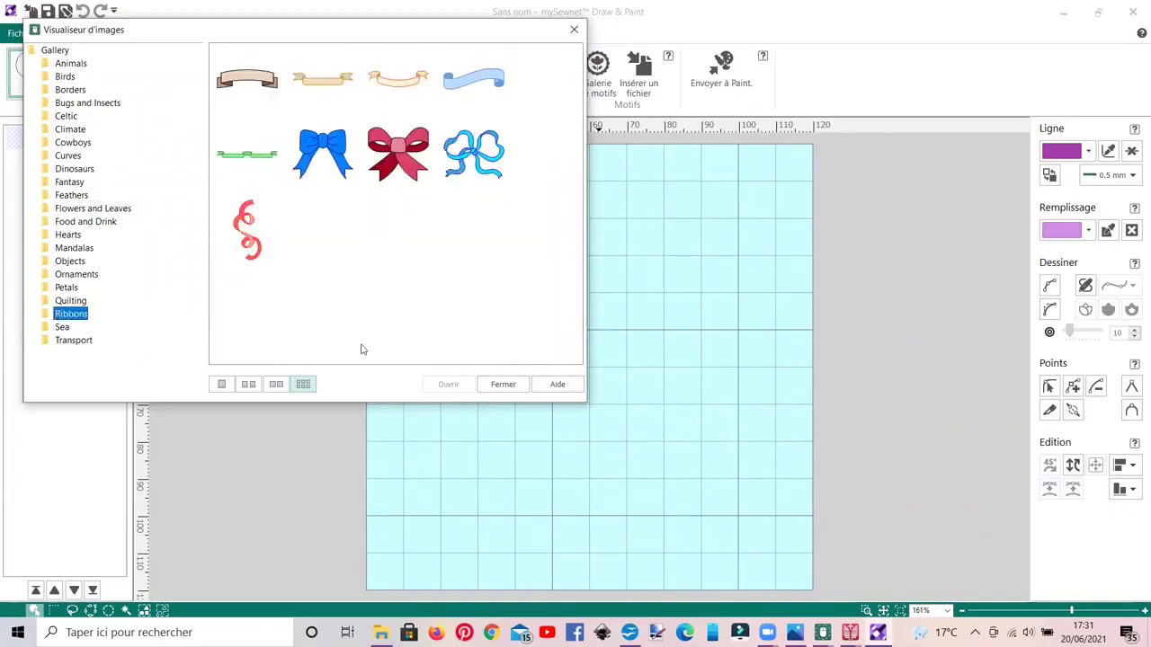
left_click(511, 387)
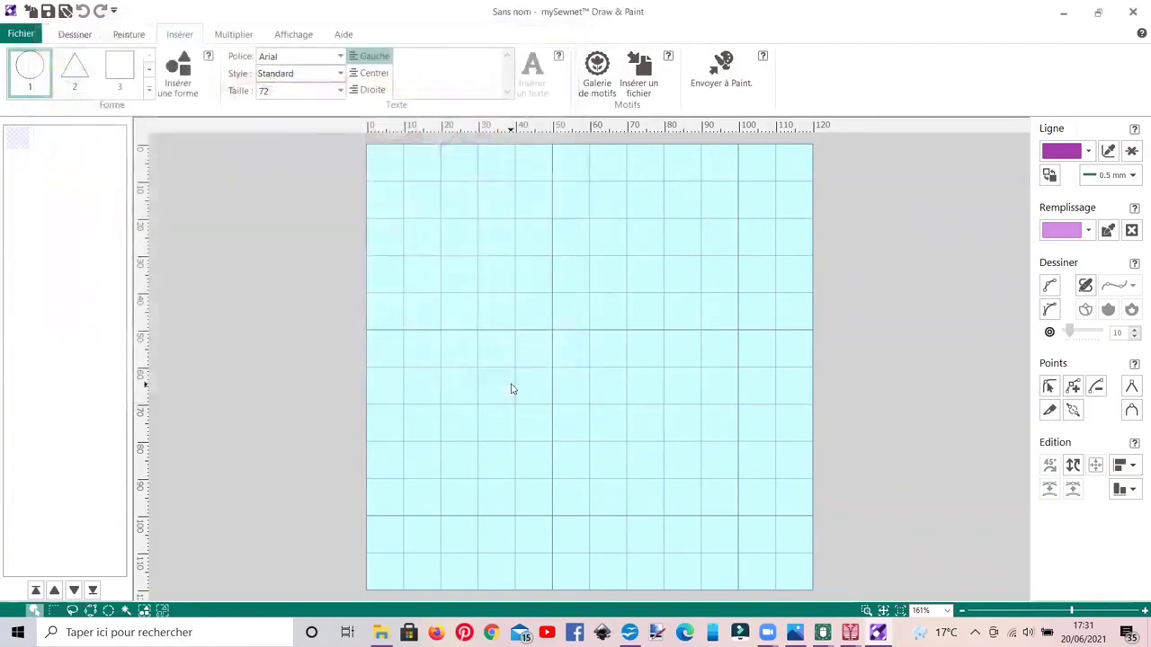
Step: Leave the file insertion without choosing a file, and insert circle shape 1 on the canvas and delete it
left_click(642, 81)
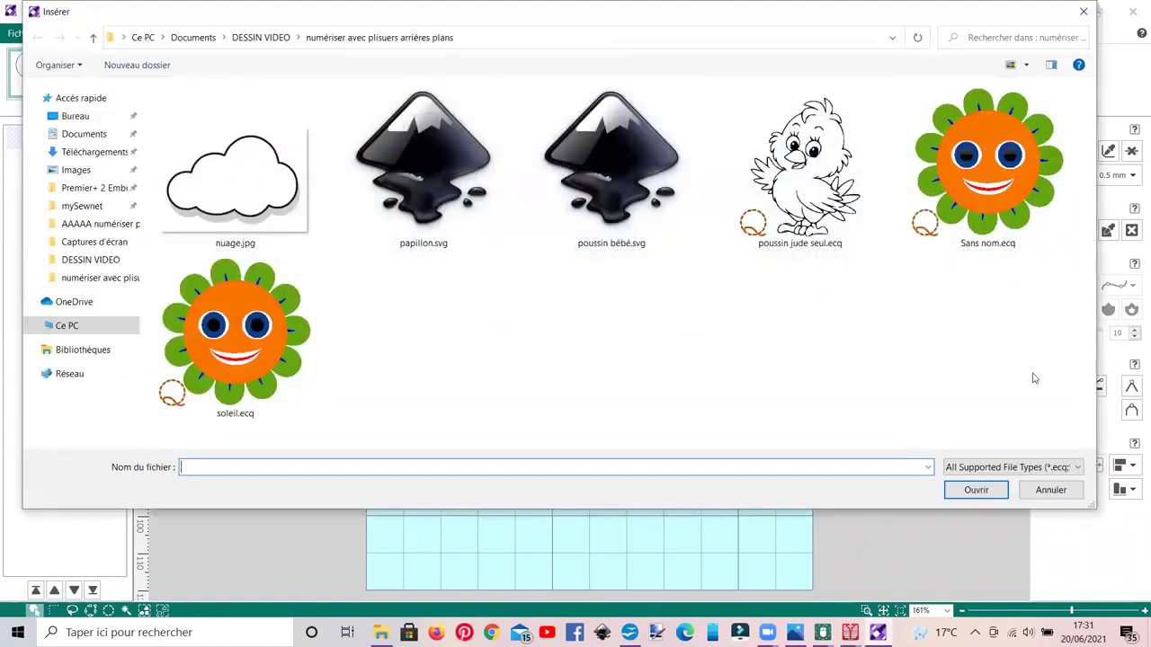
left_click(1084, 10)
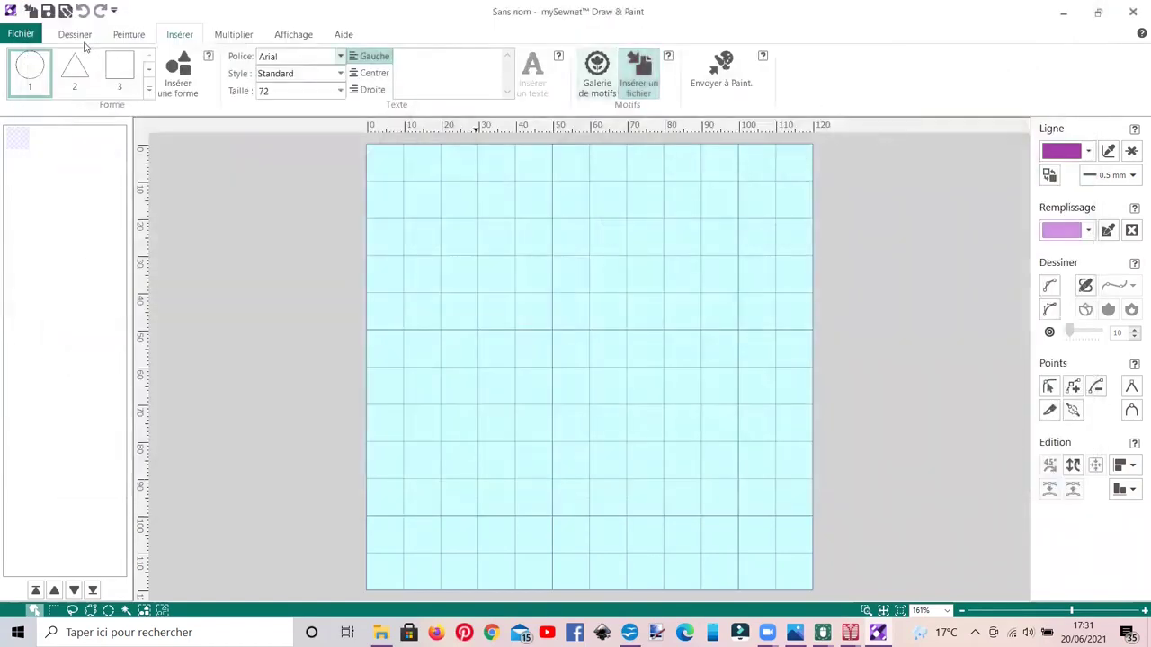
left_click(167, 72)
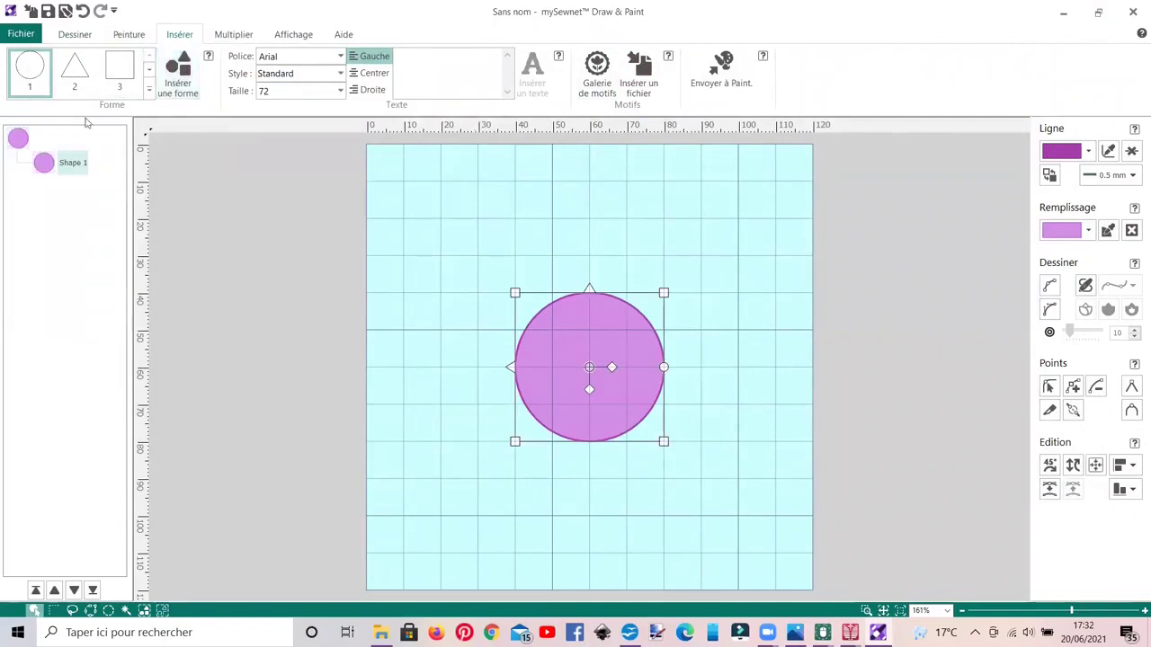
key("Delete")
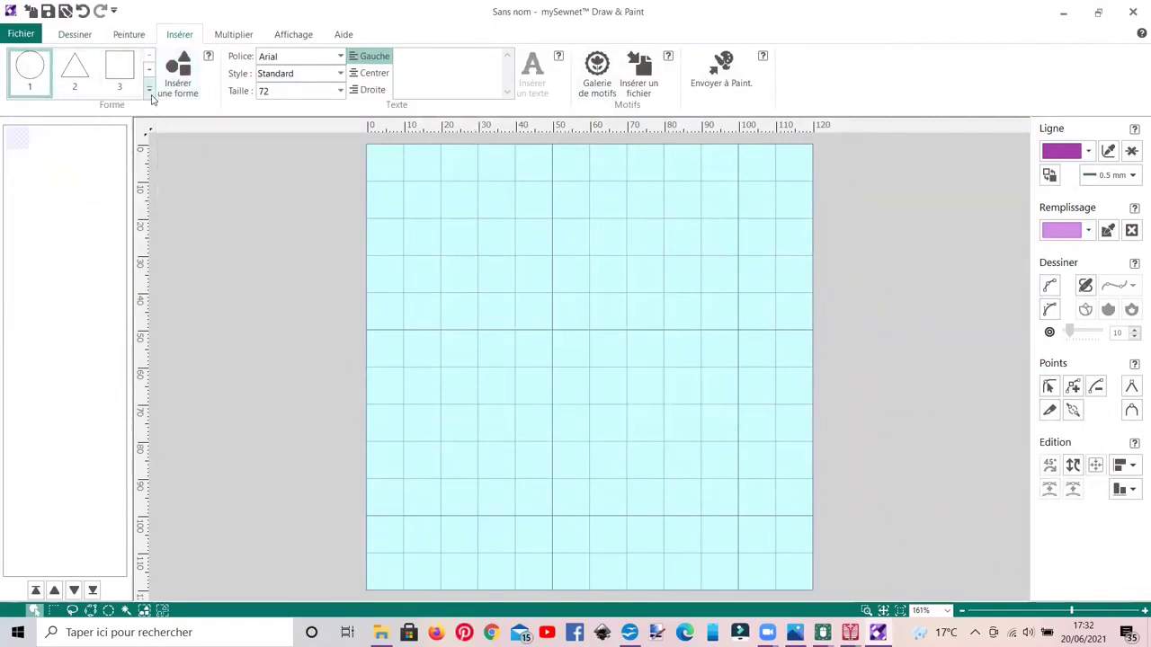
Step: Insert the 16-pointed star-edged shape 46 from the shape collection onto the canvas
left_click(149, 91)
scroll(167, 156, "down", 4)
scroll(169, 157, "down", 2)
scroll(170, 157, "up", 6)
scroll(170, 157, "down", 3)
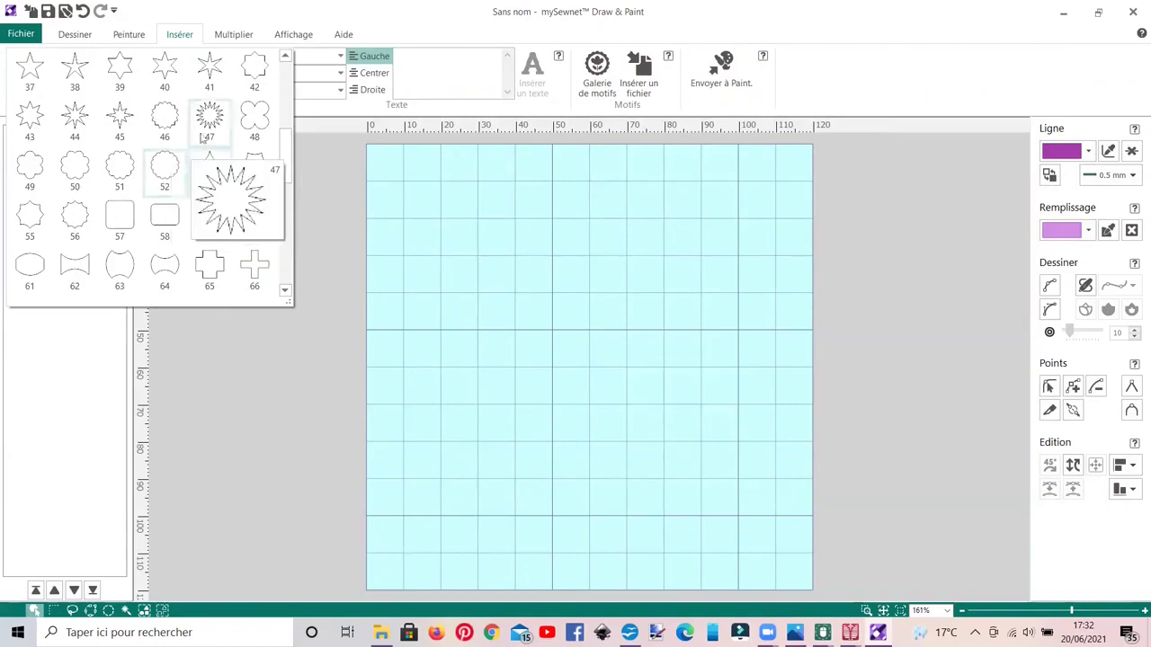
left_click(166, 121)
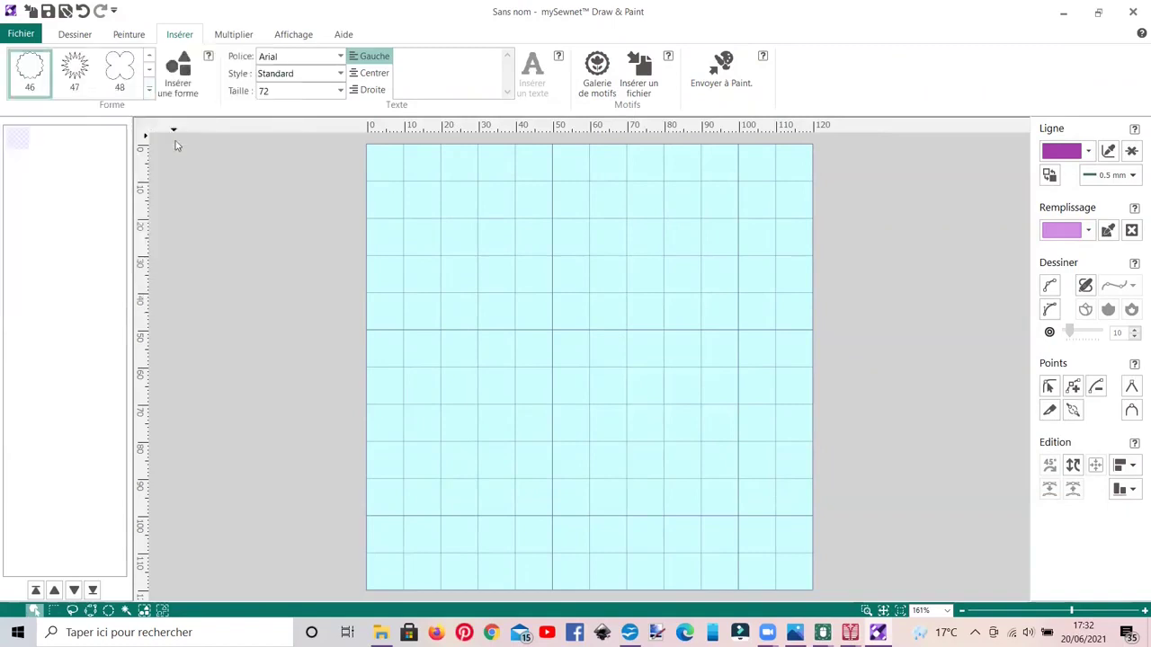
left_click(173, 88)
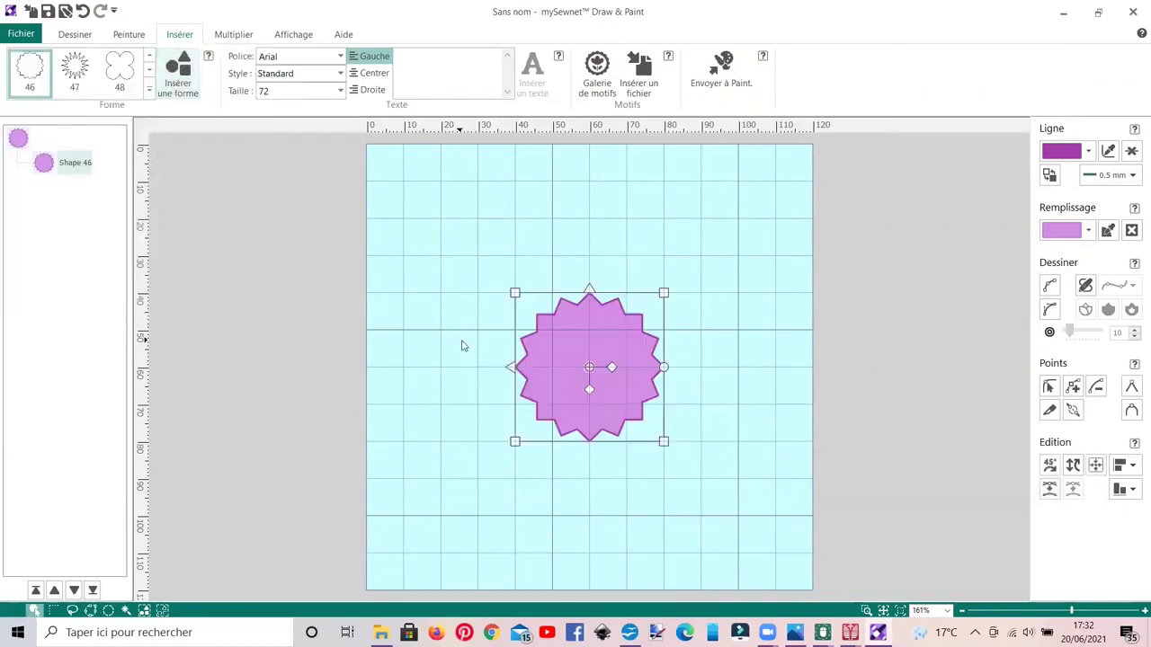
Step: Enlarge shape 46 to about 87 mm wide by 91 mm high so it fills most of the canvas
left_click_drag(514, 292, 390, 199)
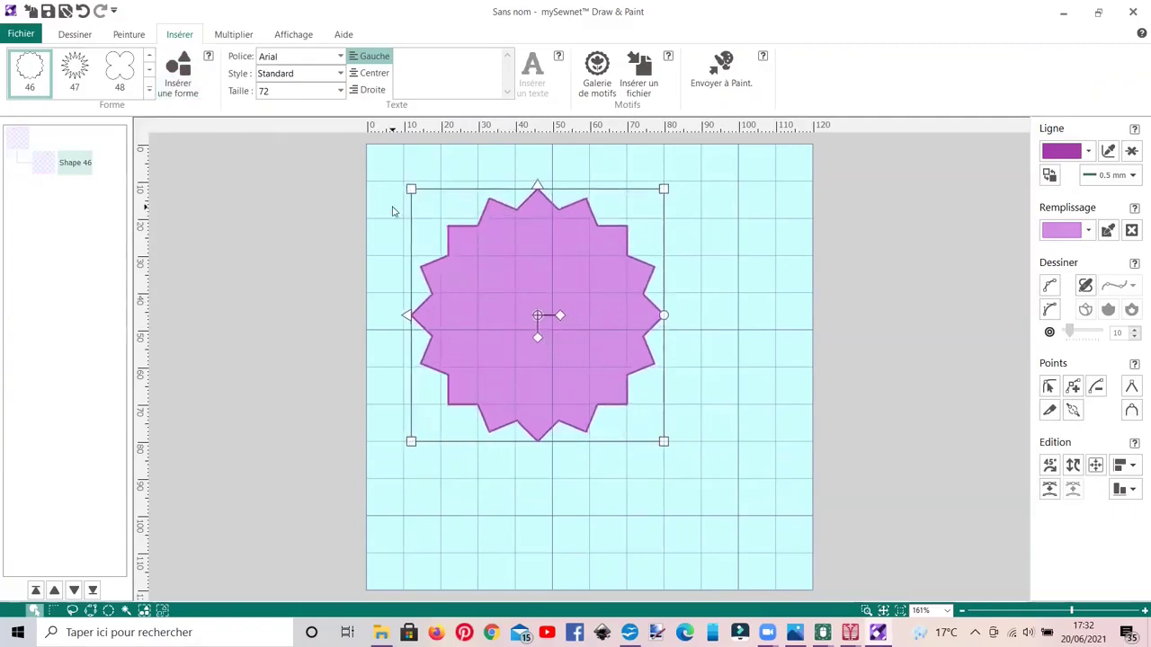
left_click_drag(411, 189, 437, 254)
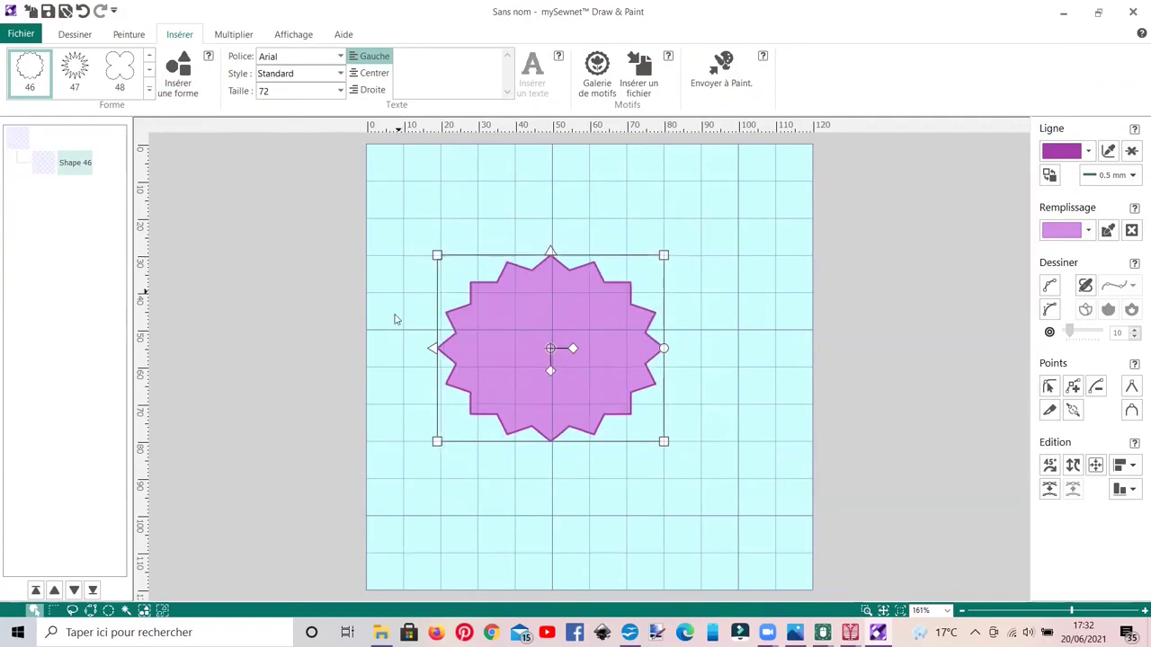
left_click_drag(436, 255, 434, 190)
left_click_drag(663, 190, 749, 205)
left_click_drag(747, 445, 760, 542)
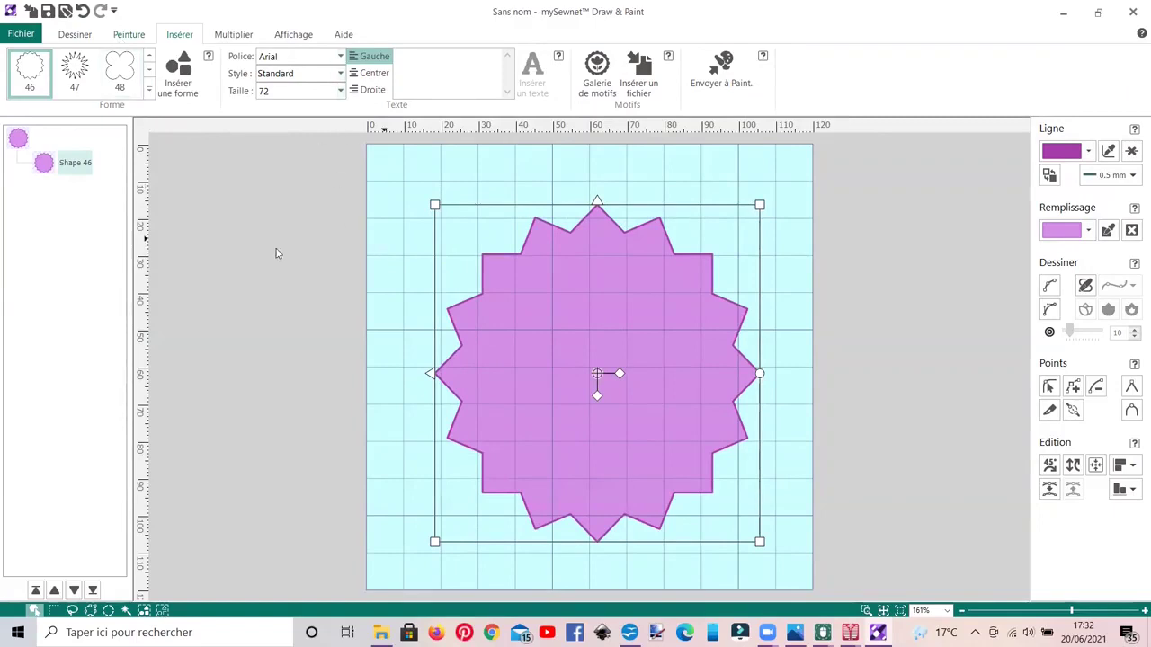
Step: Look at the painting mode, and back in drawing mode examine the shape's edit points and the block modification options
left_click(129, 34)
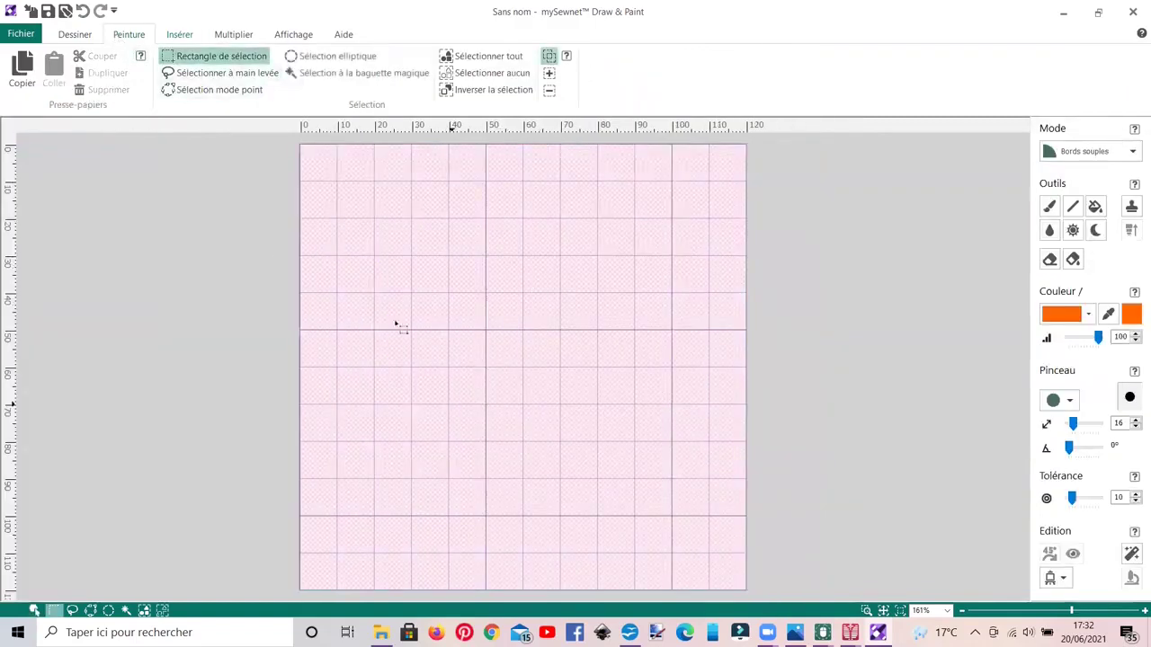
left_click(69, 36)
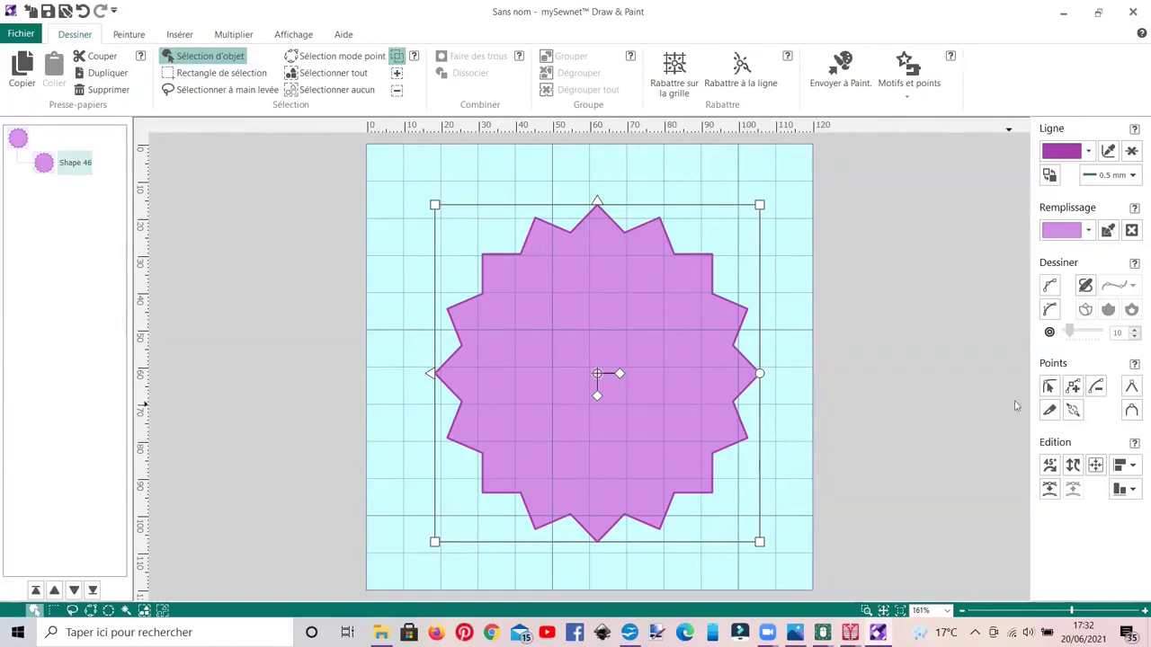
left_click(796, 331)
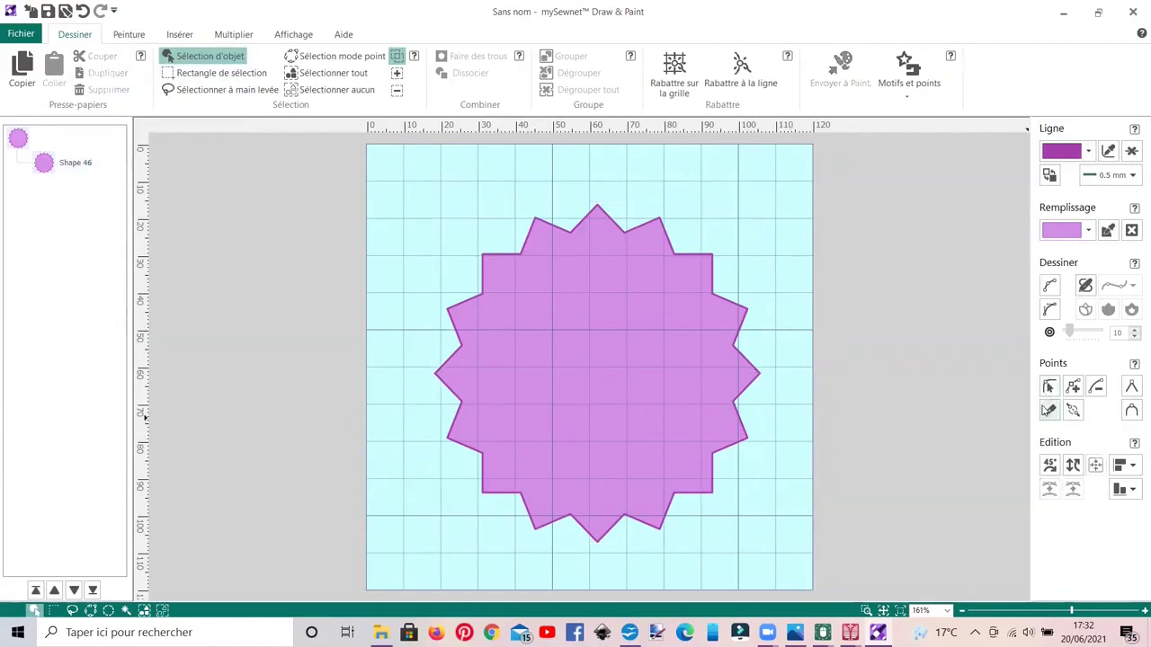
left_click(1049, 386)
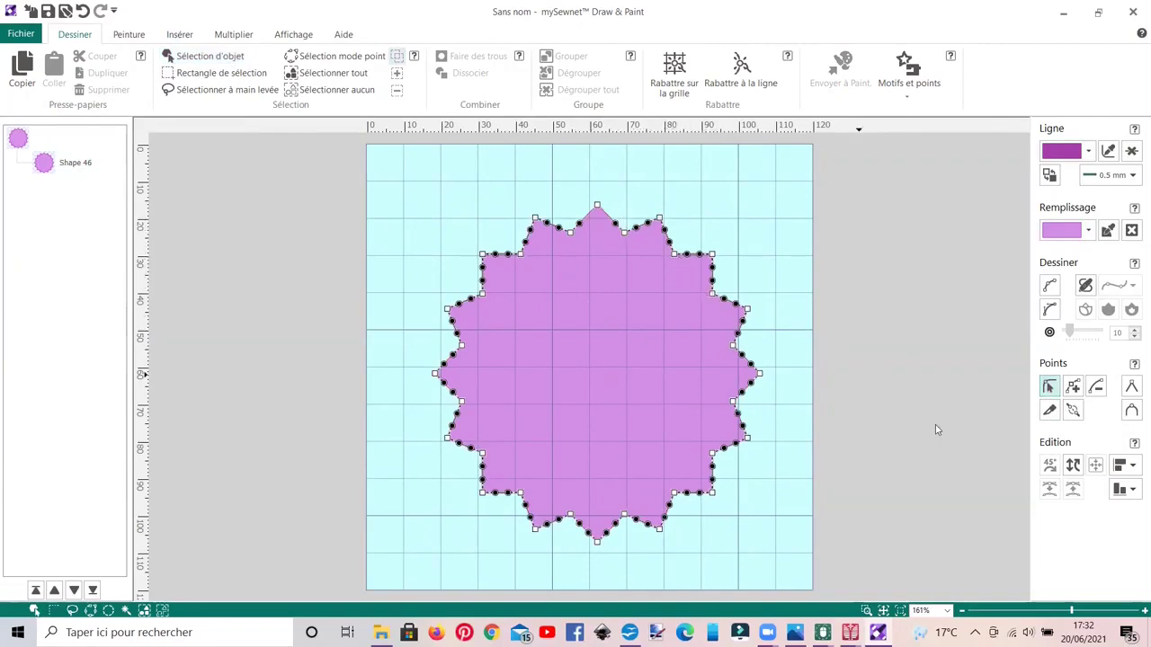
left_click(1071, 465)
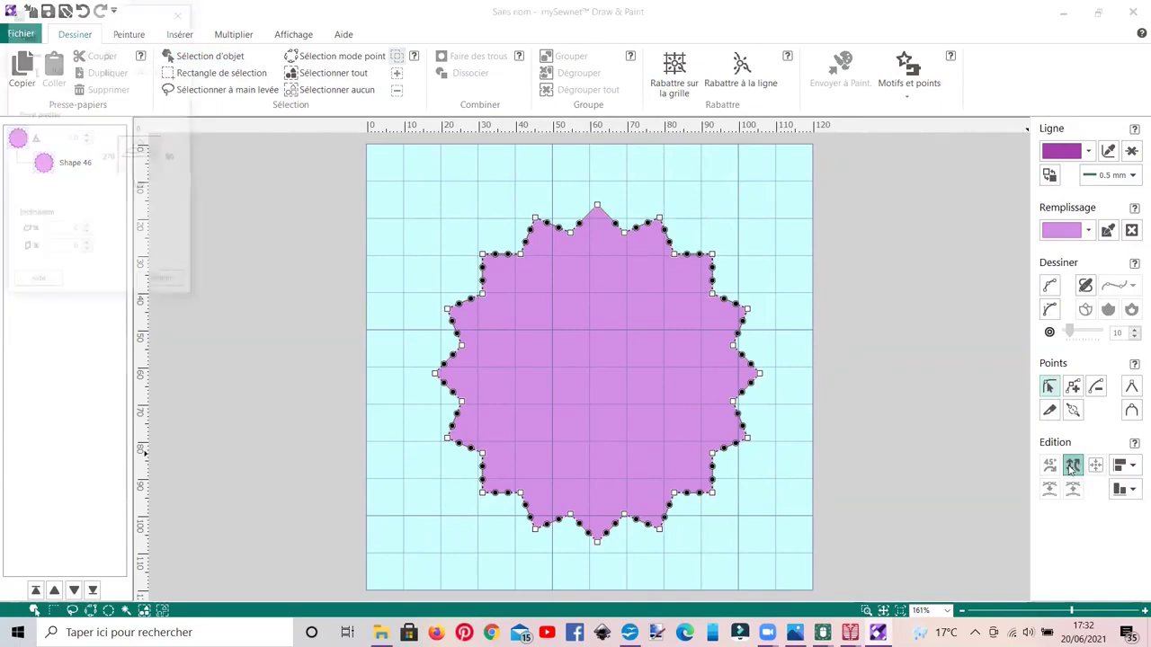
left_click(158, 282)
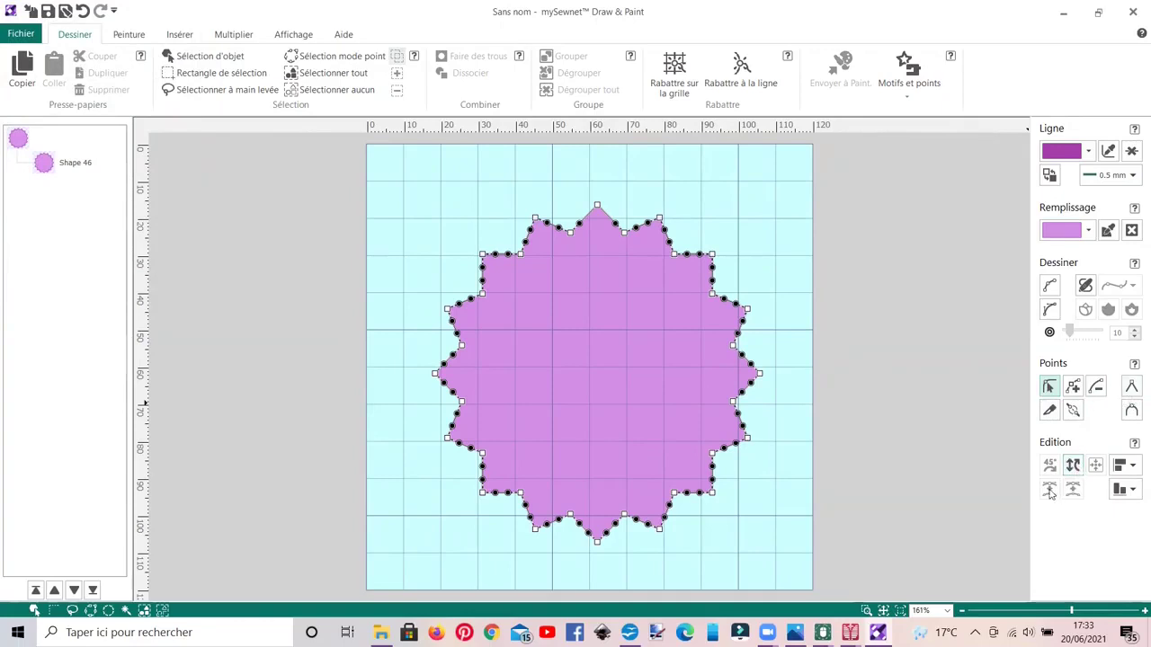
left_click(207, 56)
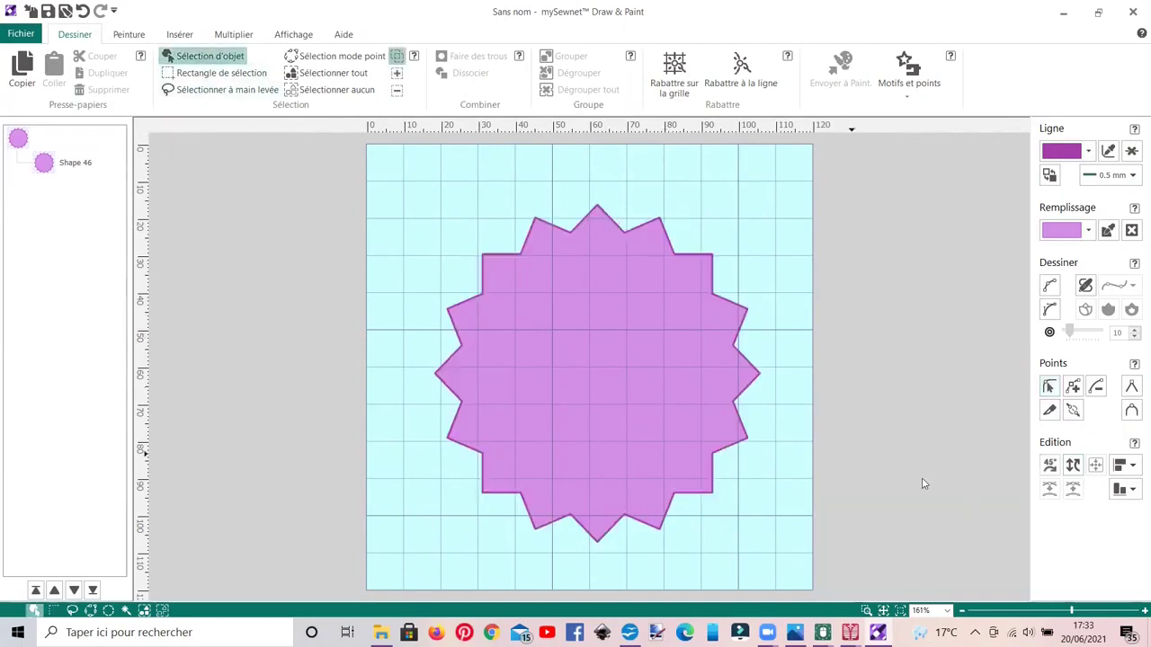
Step: Convert shape 46 to a point line and display its points for editing
left_click(42, 169)
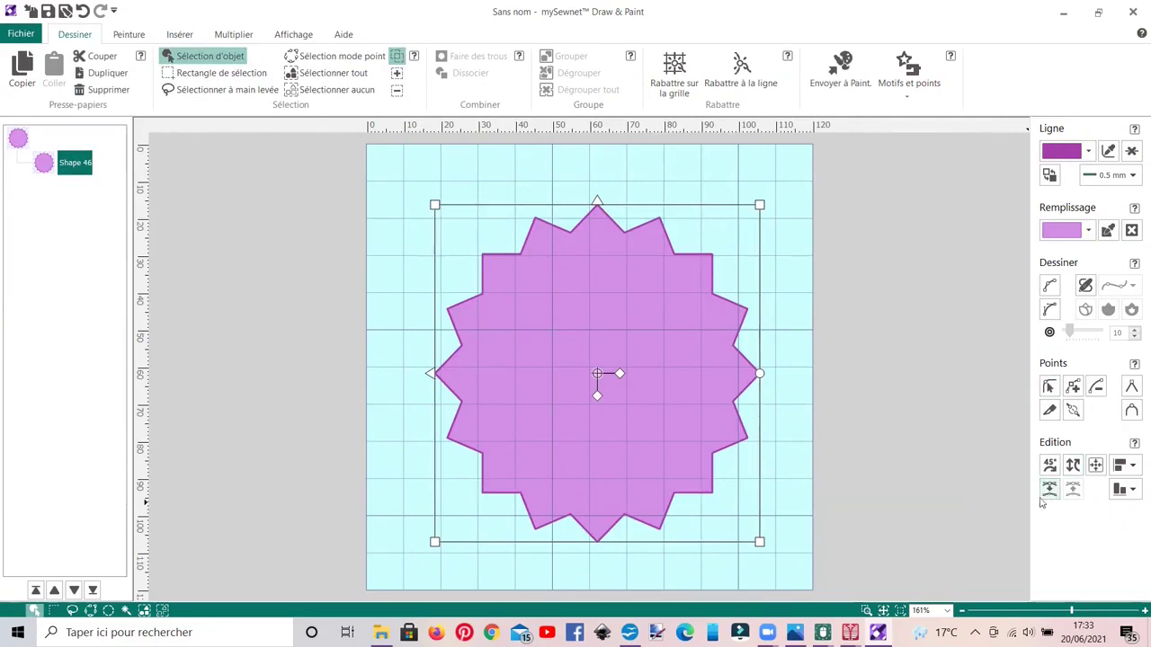
left_click(1049, 488)
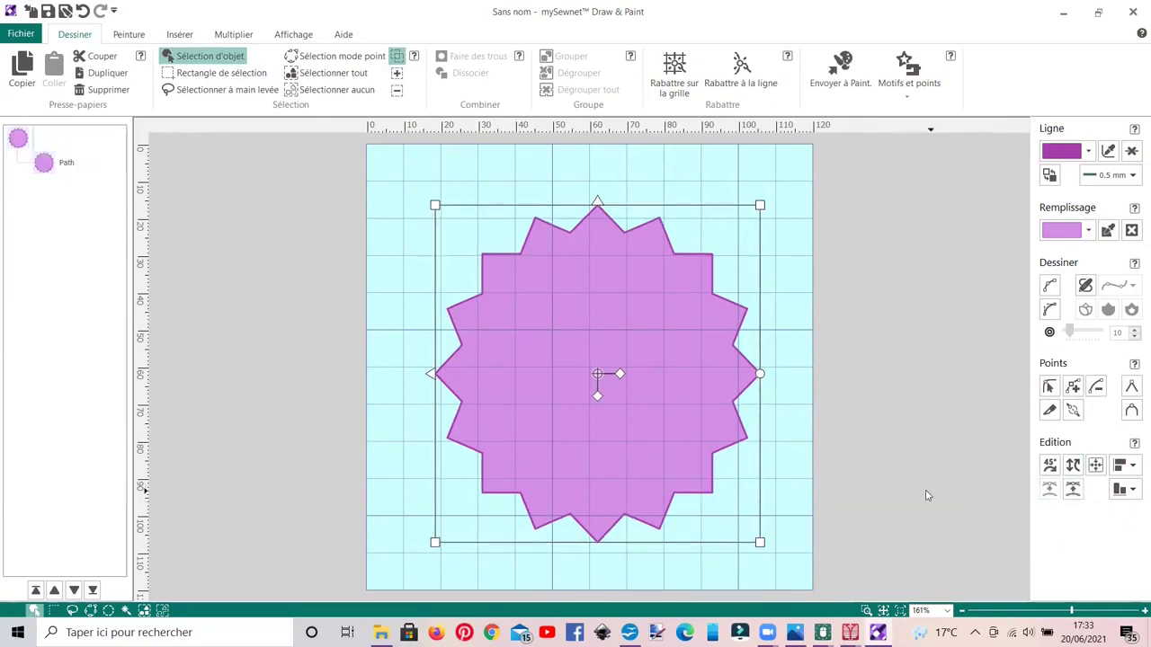
left_click(1073, 489)
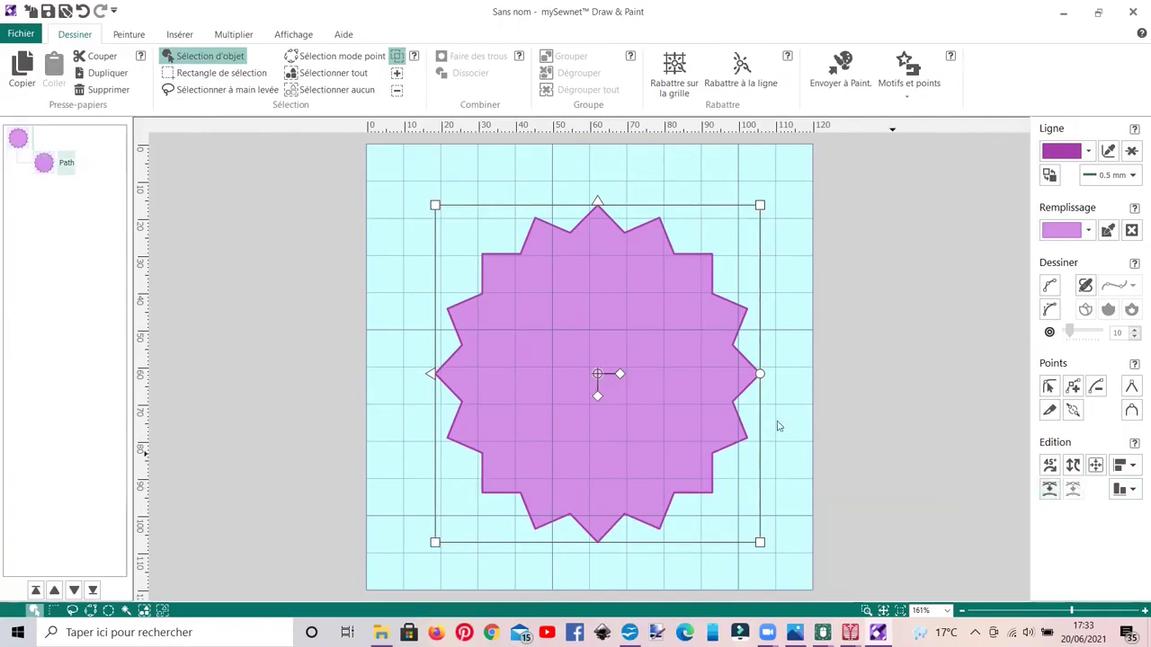
left_click(1050, 490)
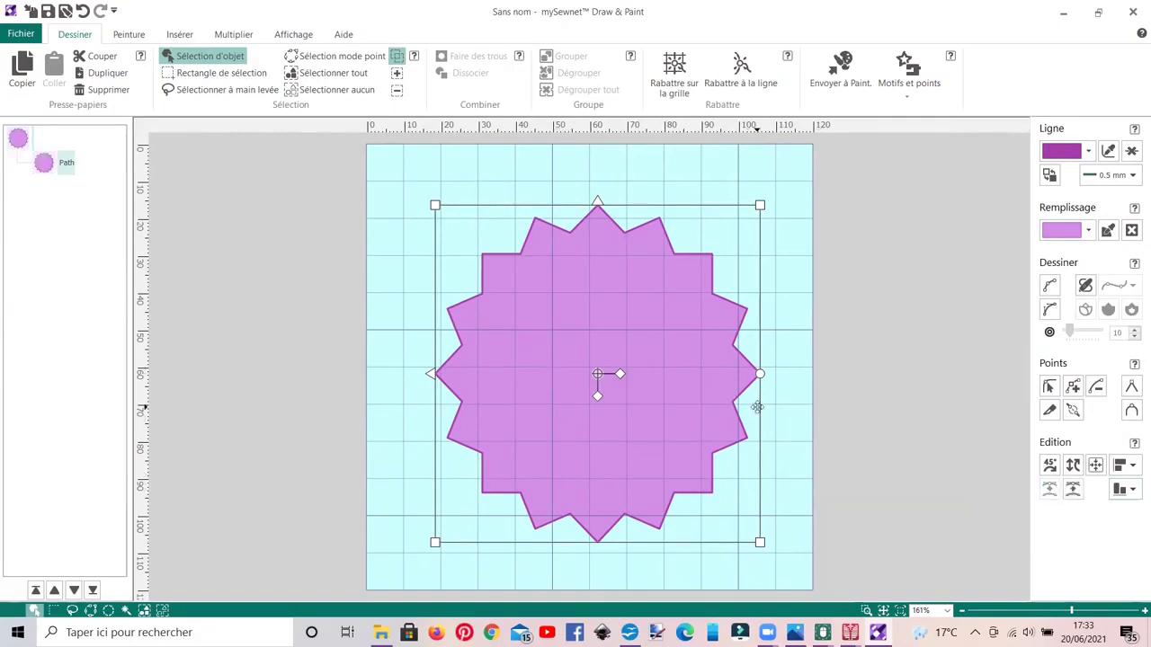
left_click(783, 423)
left_click(728, 366)
left_click(1048, 387)
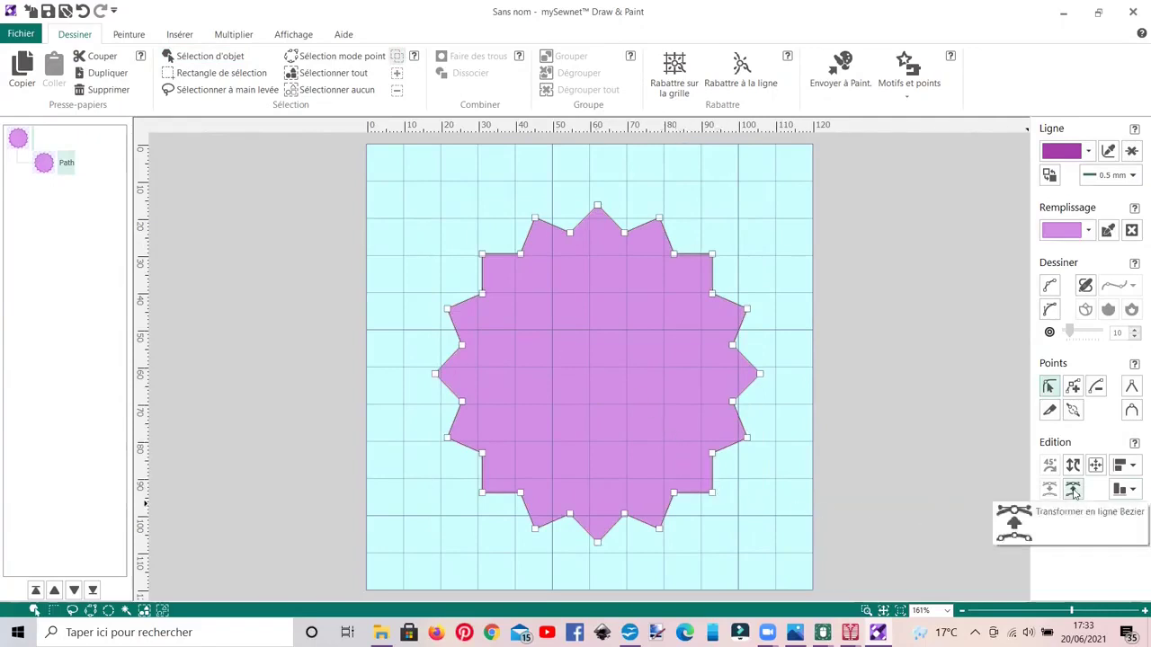
Step: Convert the shape's outline back to a Bezier line and display its points and handles
left_click(202, 56)
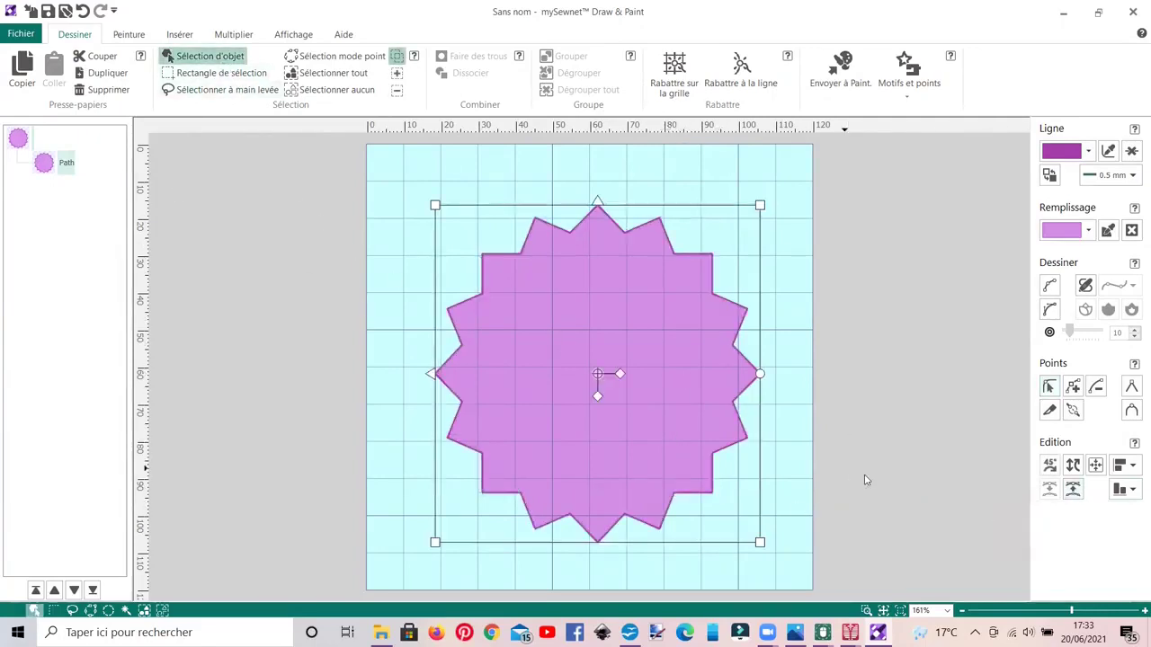
left_click(1072, 489)
left_click(1048, 386)
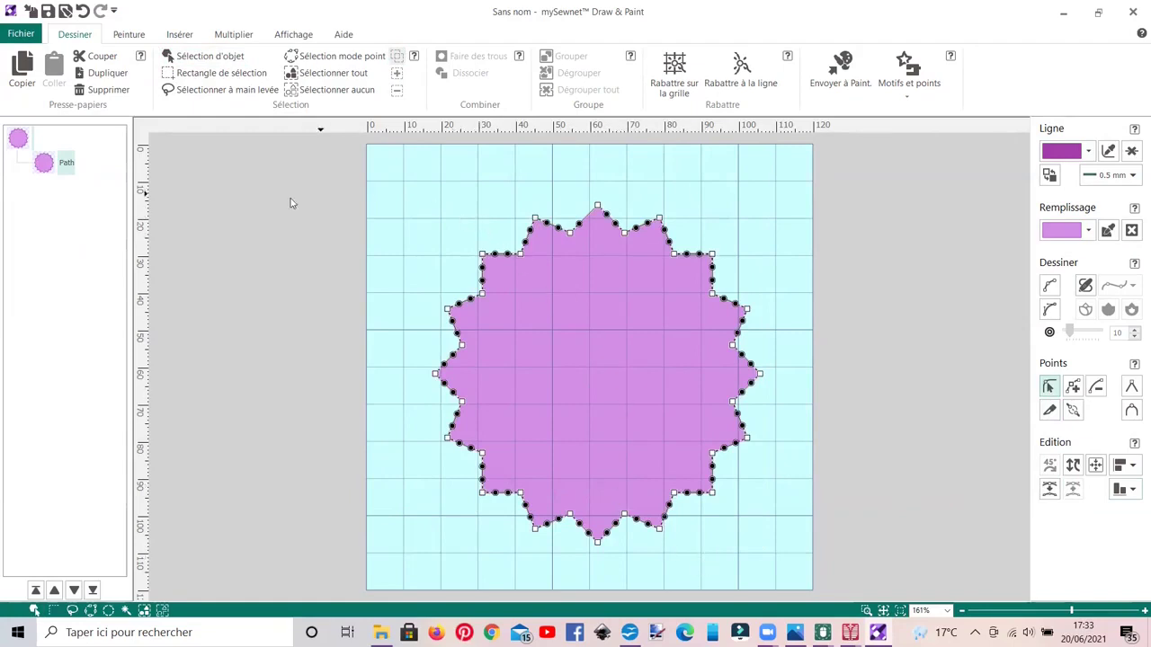
Step: Insert the blue bow from the Ribbons category of the design gallery and close the gallery
left_click(186, 38)
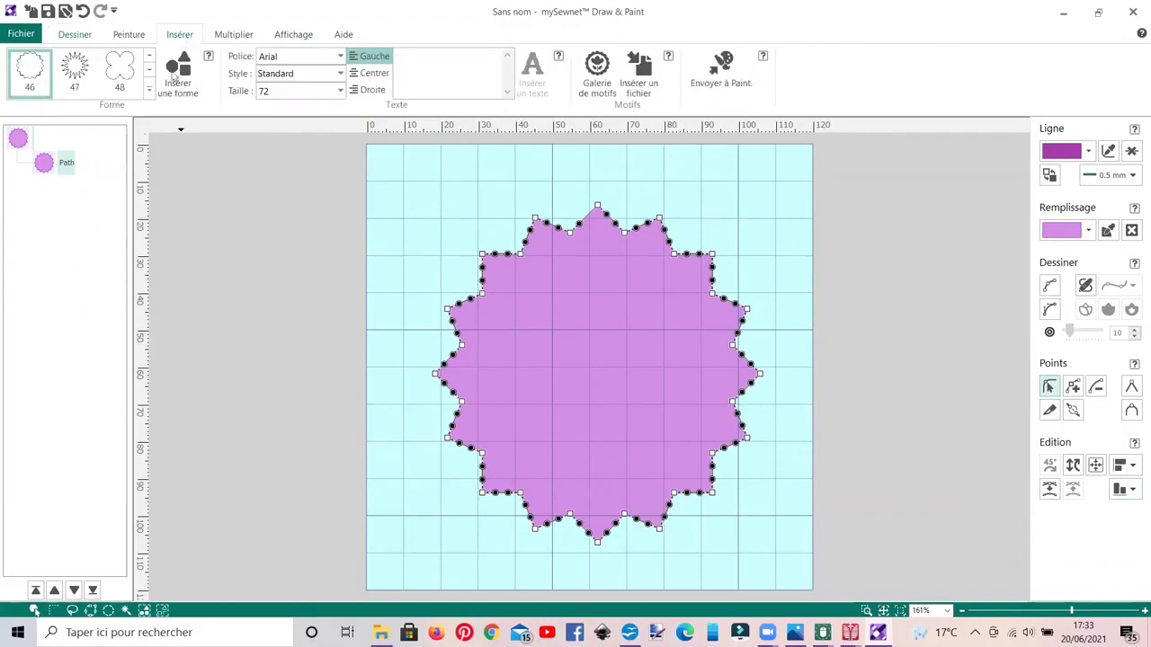
left_click(598, 85)
left_click(342, 160)
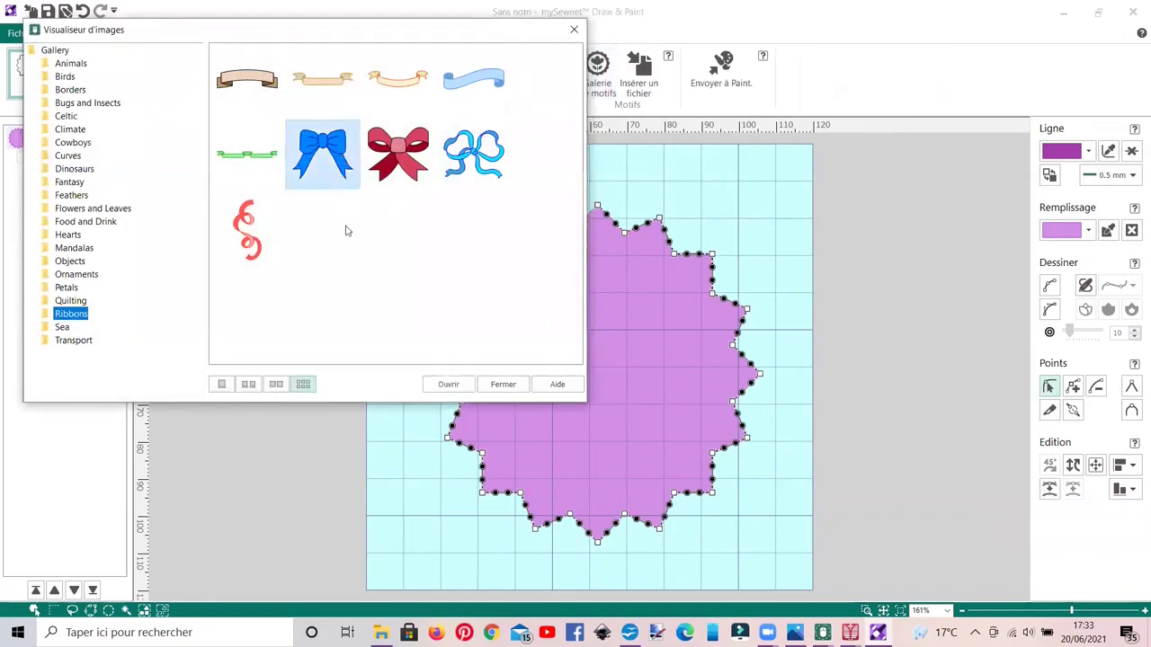
left_click(448, 393)
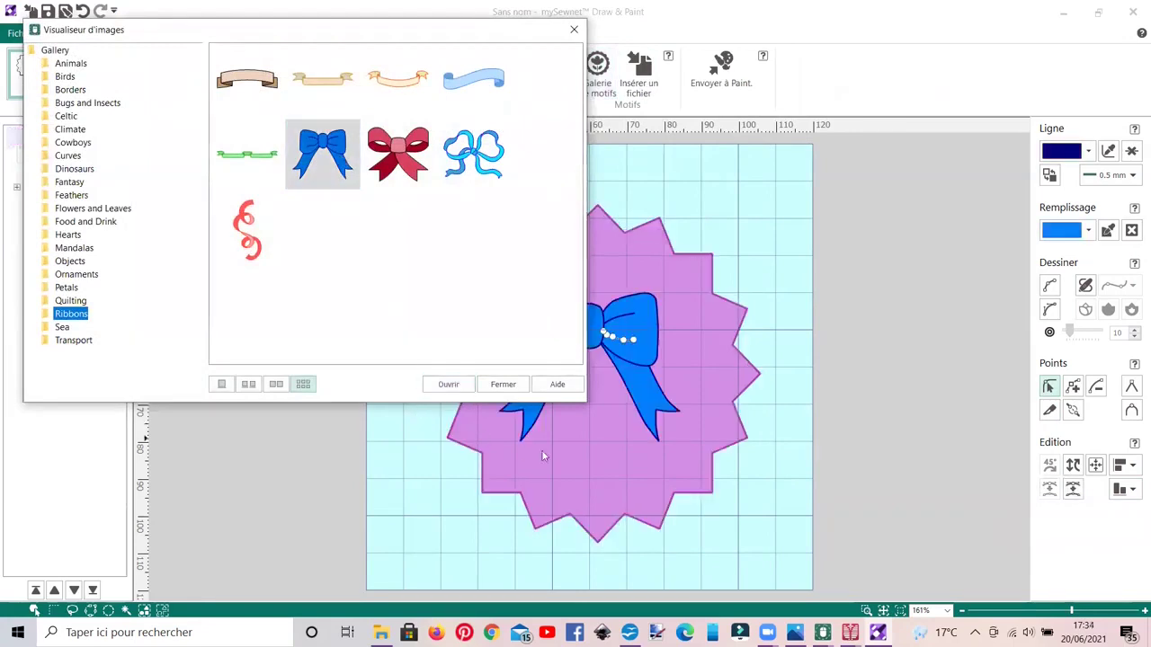
left_click(494, 388)
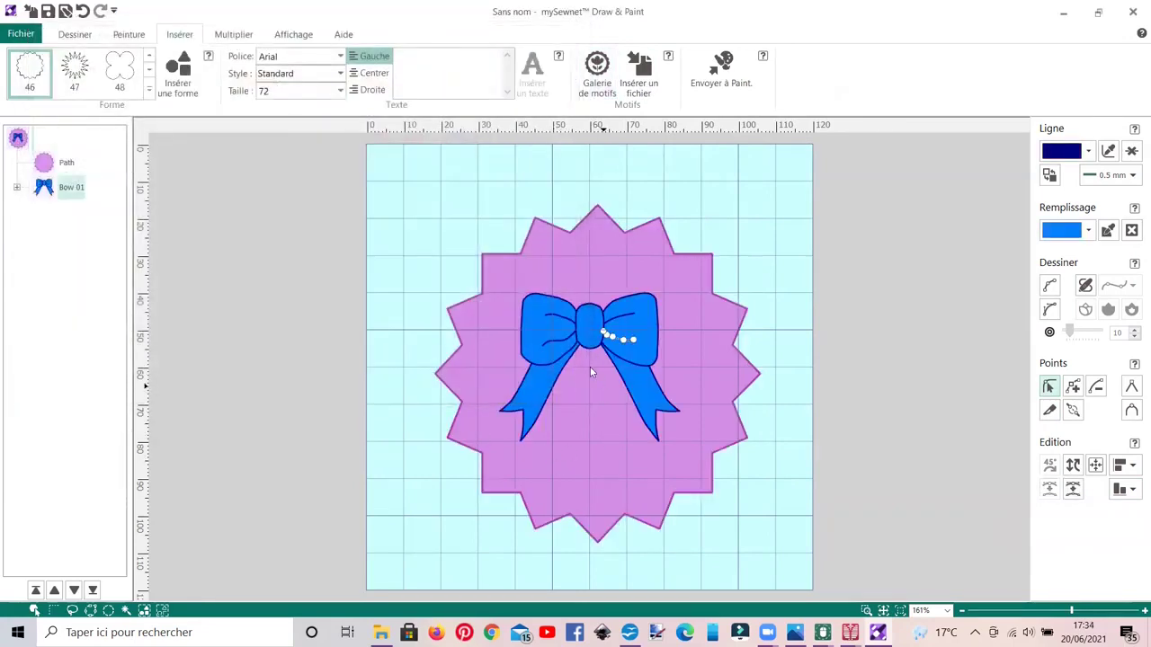
Step: Move the blue bow about 5 mm down on the purple shape and deselect it
left_click(72, 186)
left_click(74, 36)
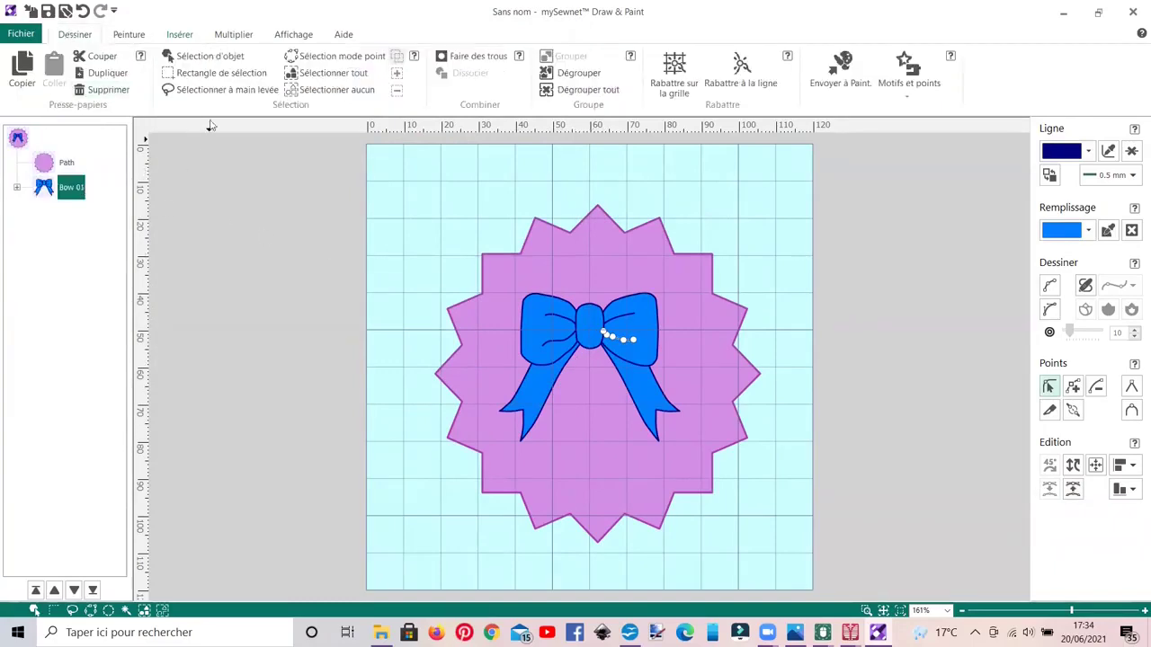
left_click(207, 56)
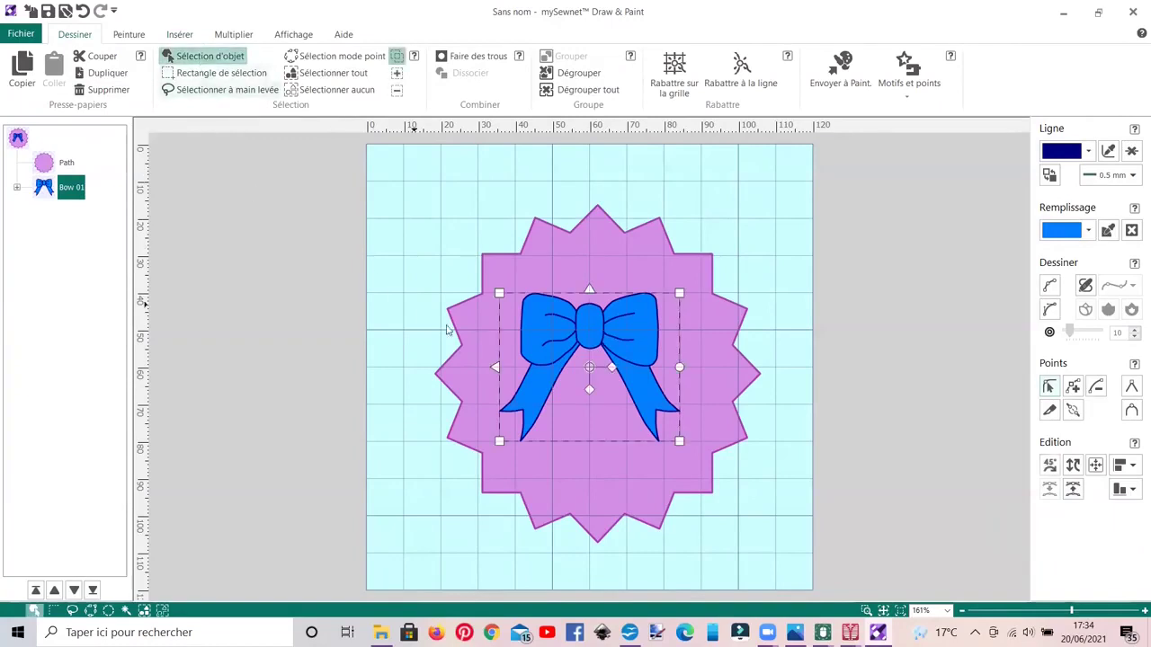
left_click_drag(539, 378, 542, 399)
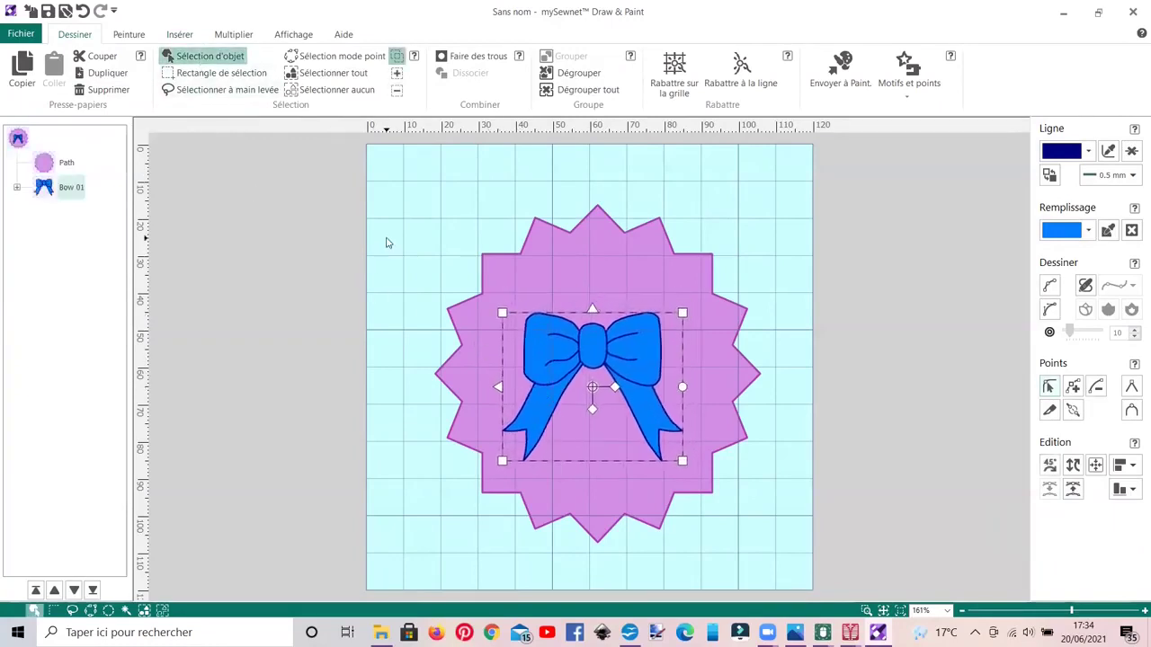
left_click(386, 243)
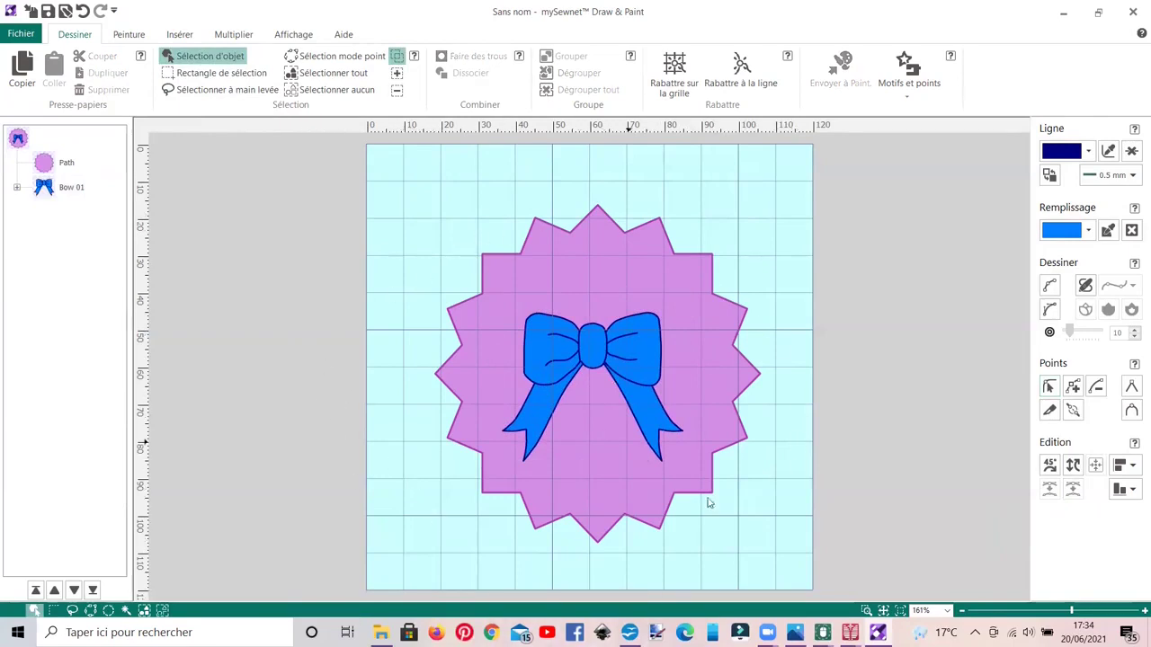
Step: Switch to the mySewnet Digitizing window titled Éditer dans Embroidery and finish editing the background
mouse_move(849, 632)
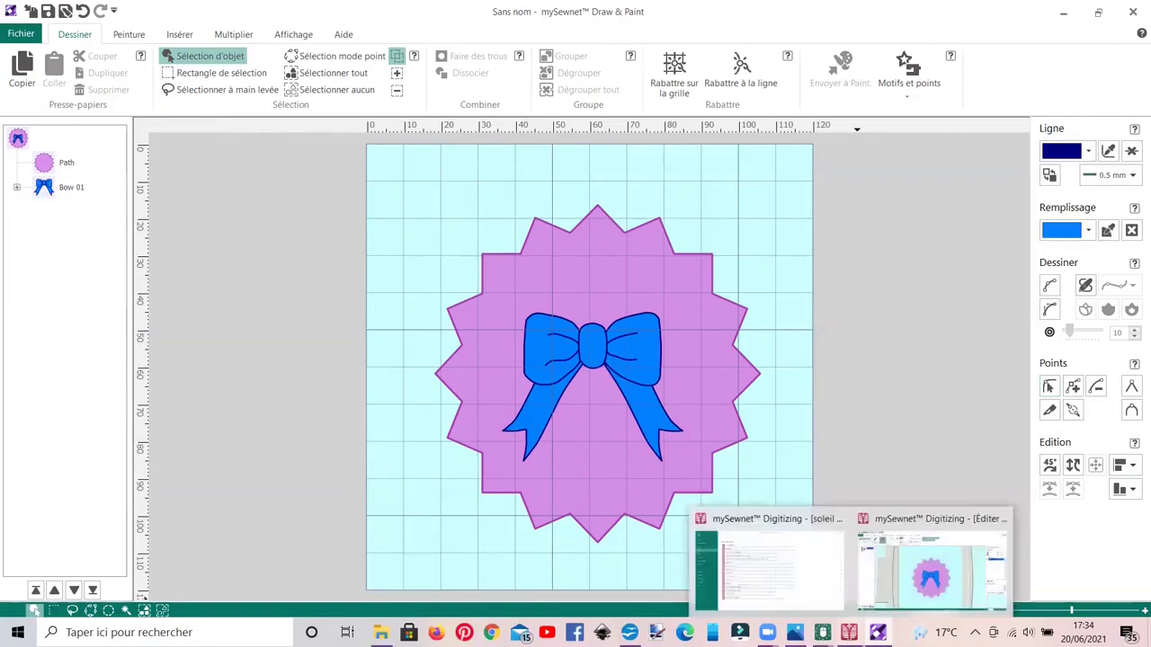
left_click(917, 600)
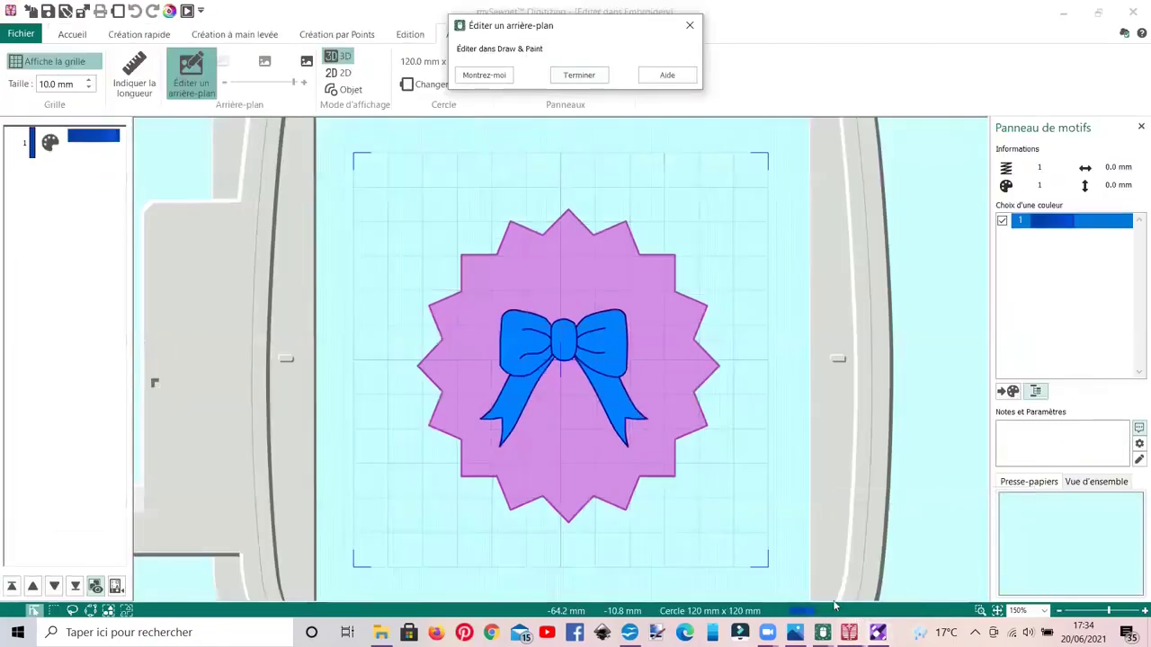
left_click(580, 78)
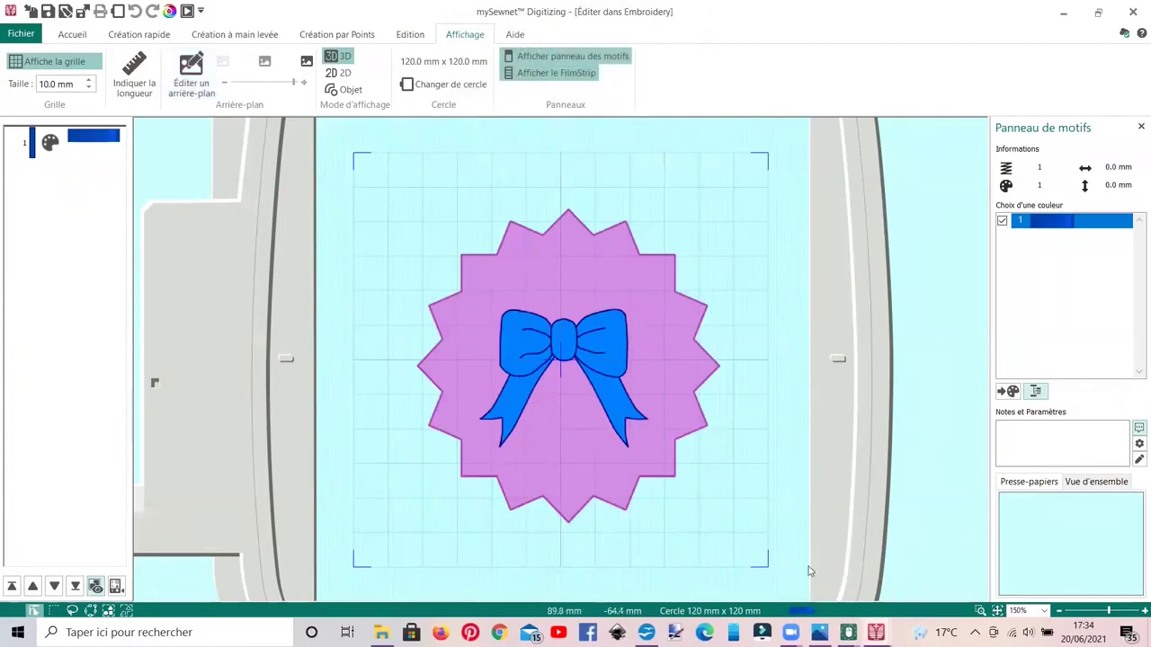
Step: Set the first thread colour to Robison-Anton Rayon 40 number 2291 Passion
left_click(101, 139)
left_click(68, 36)
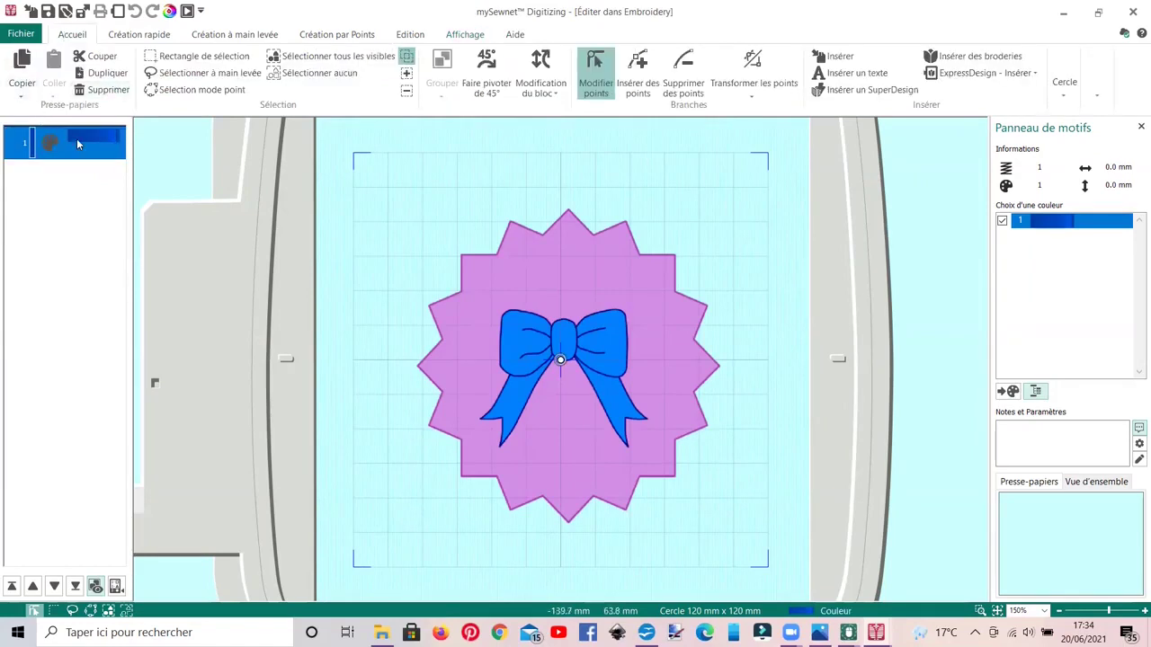
right_click(76, 138)
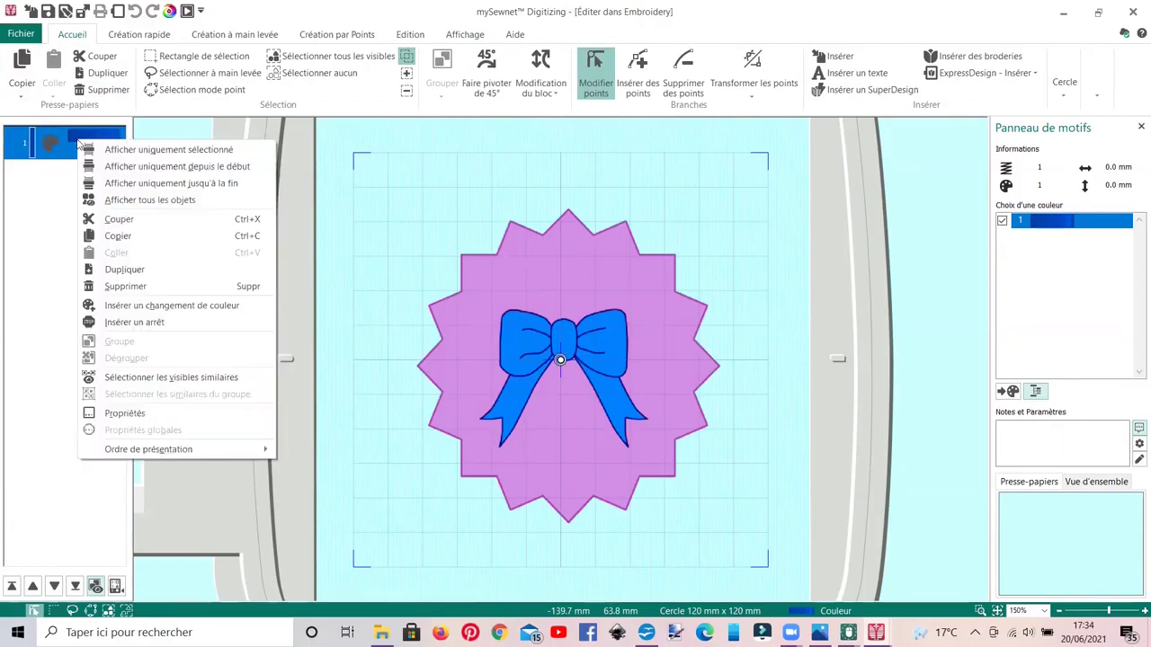
left_click(140, 302)
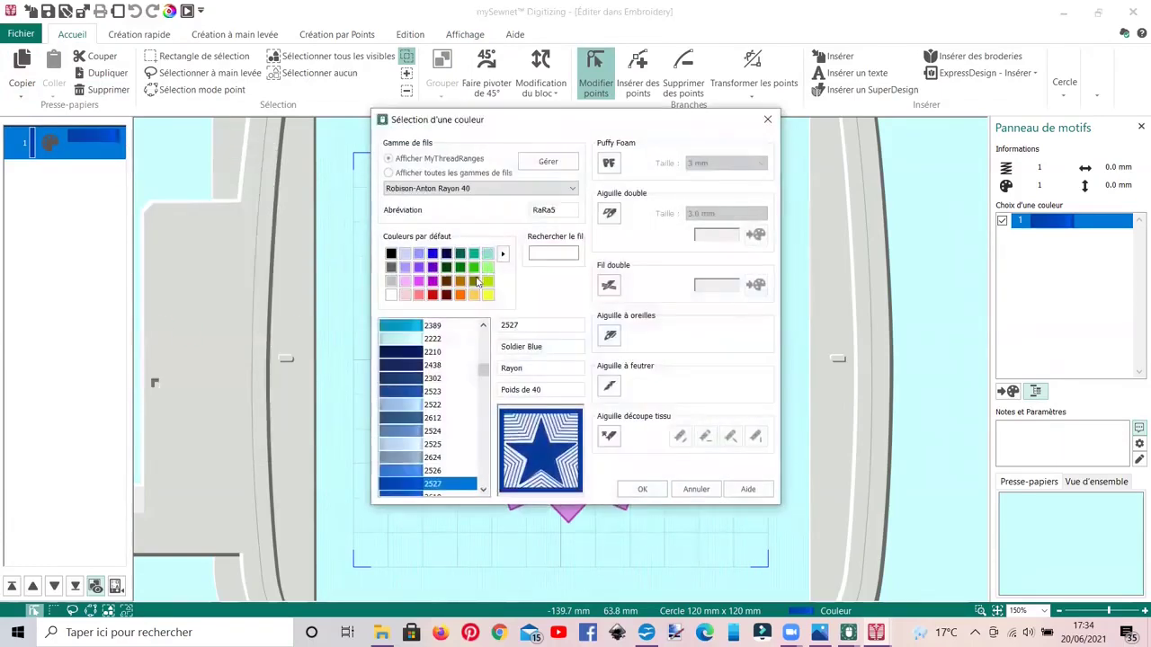
left_click(433, 282)
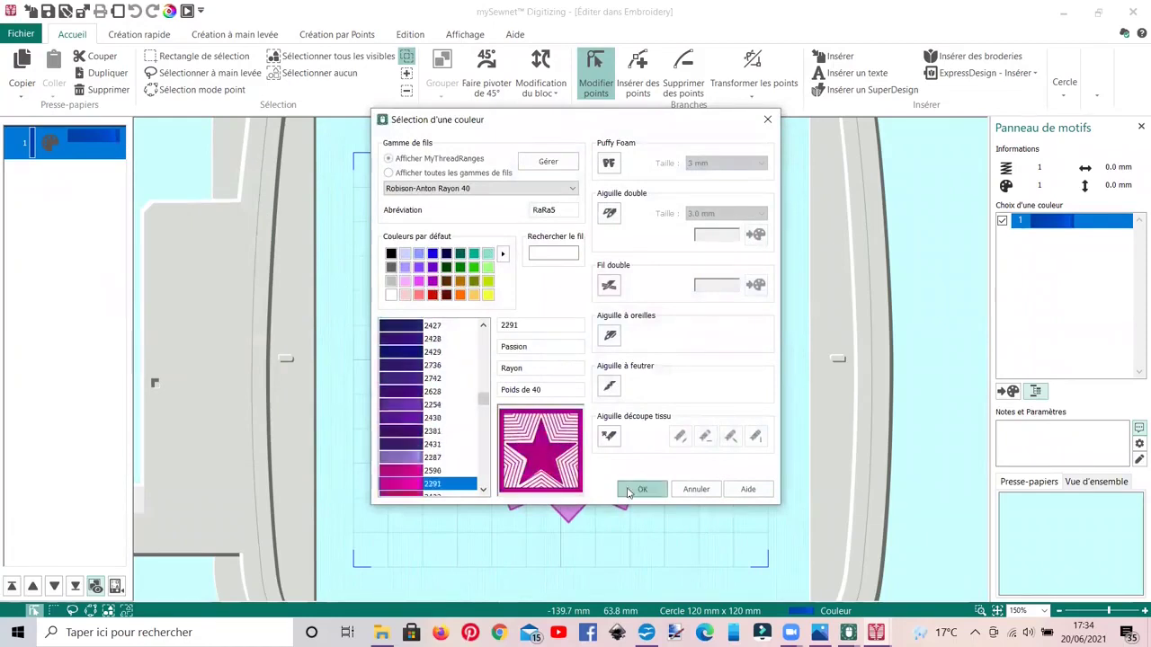
left_click(641, 489)
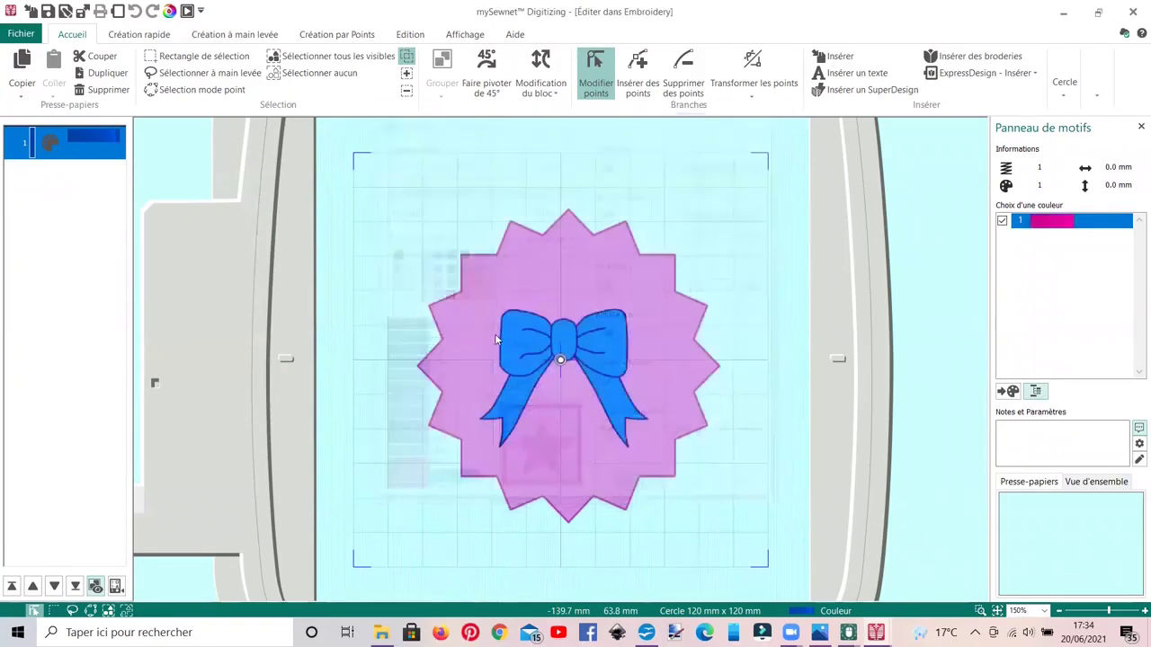
Step: Fill the purple shape around the bow using QuickStitch Fill + AutoHole with colour tolerance 10 and a low number of points
left_click(139, 35)
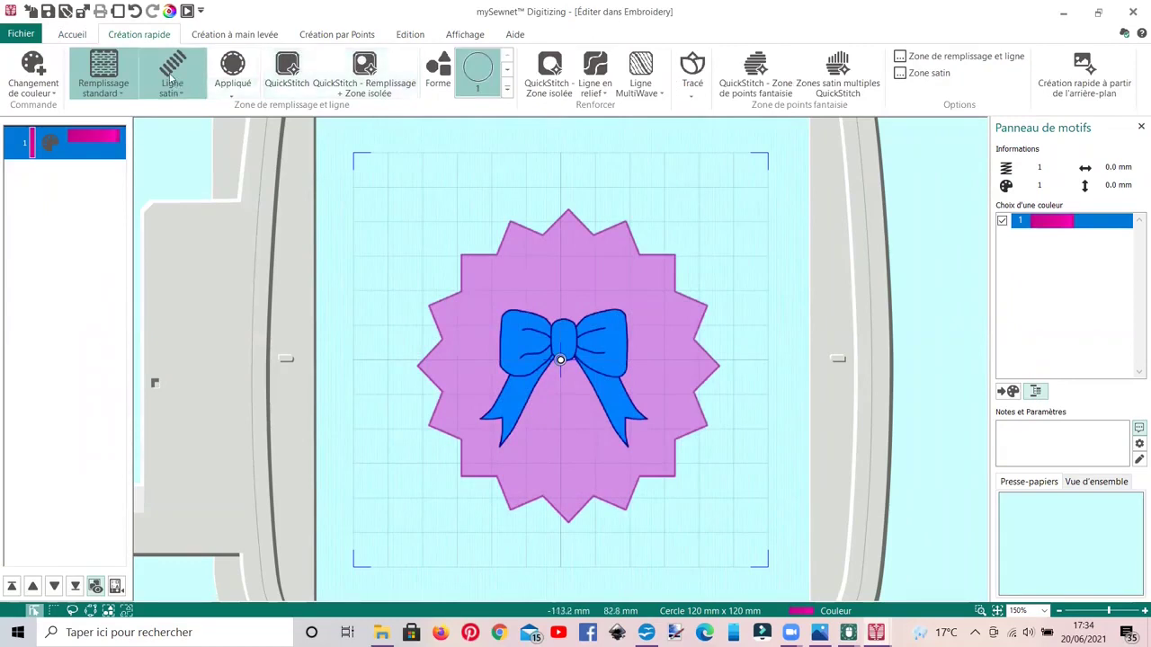
left_click(364, 77)
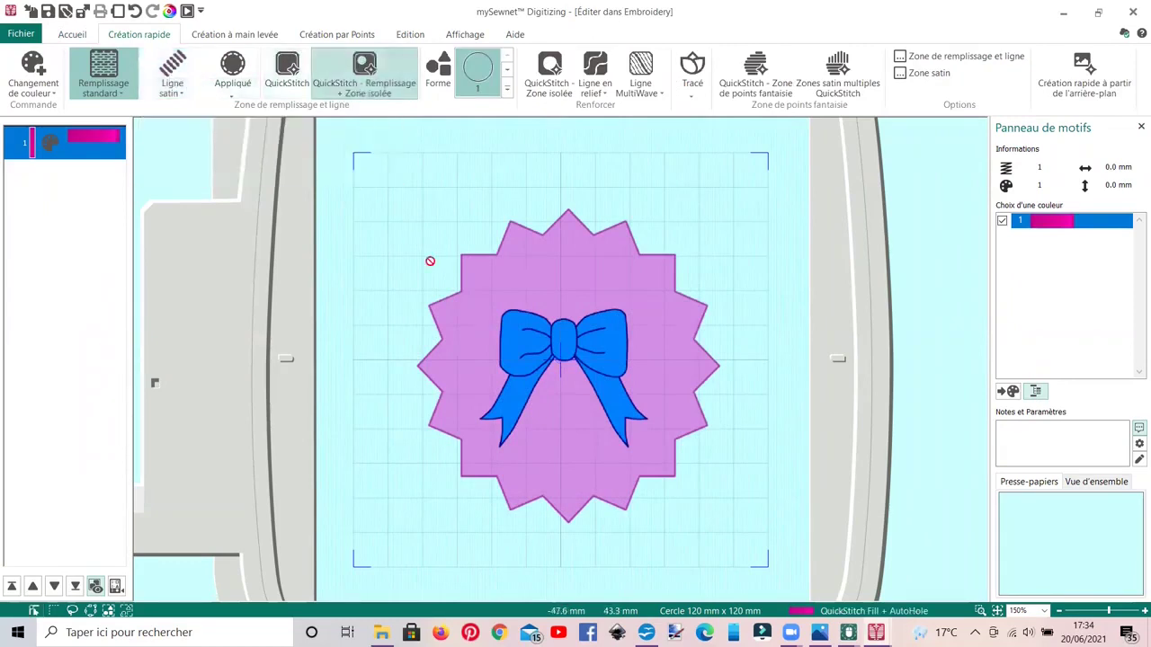
left_click(534, 303)
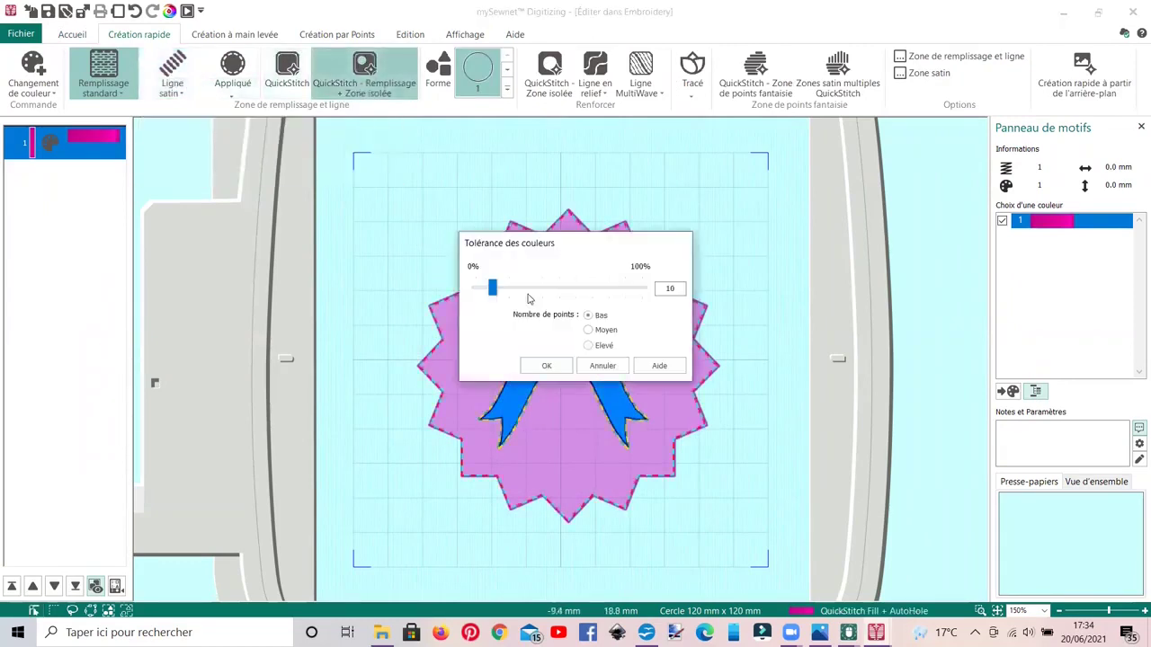
left_click(547, 366)
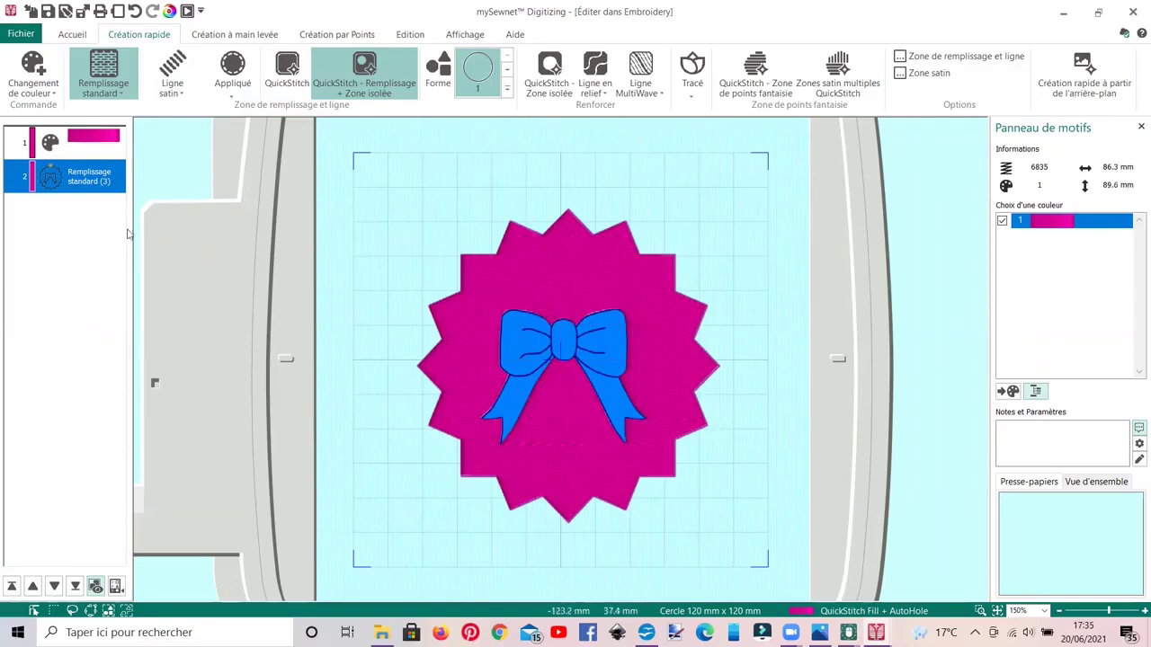
Step: Reopen the background for editing in Draw & Paint and maximize its window
left_click(407, 65)
left_click(465, 34)
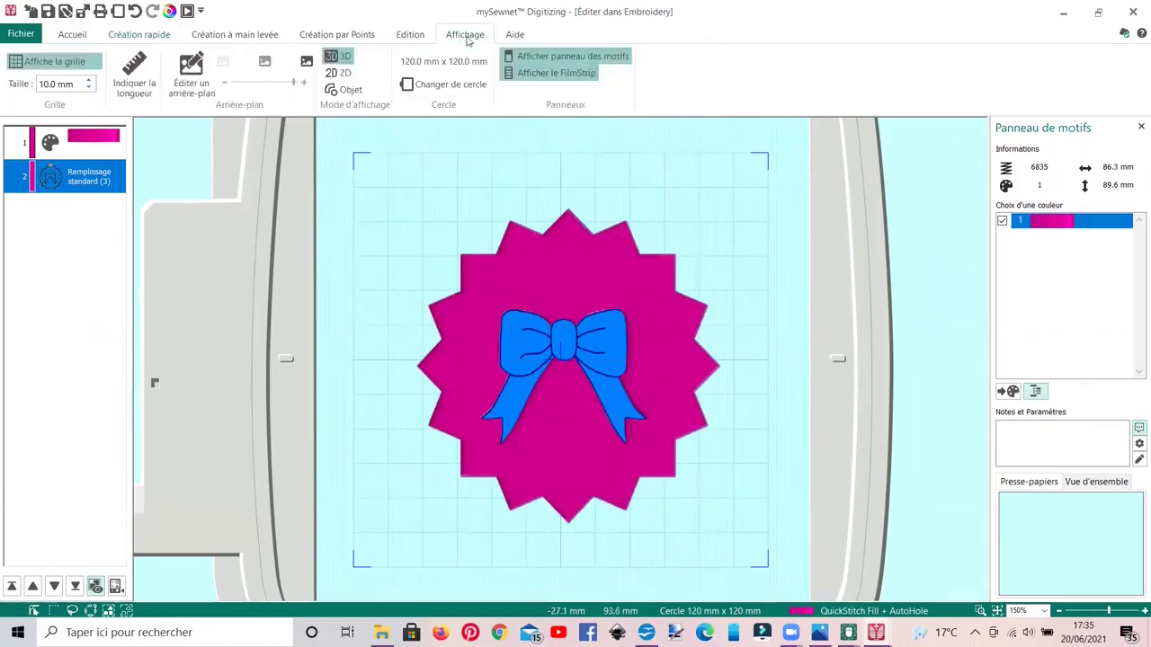
left_click(178, 74)
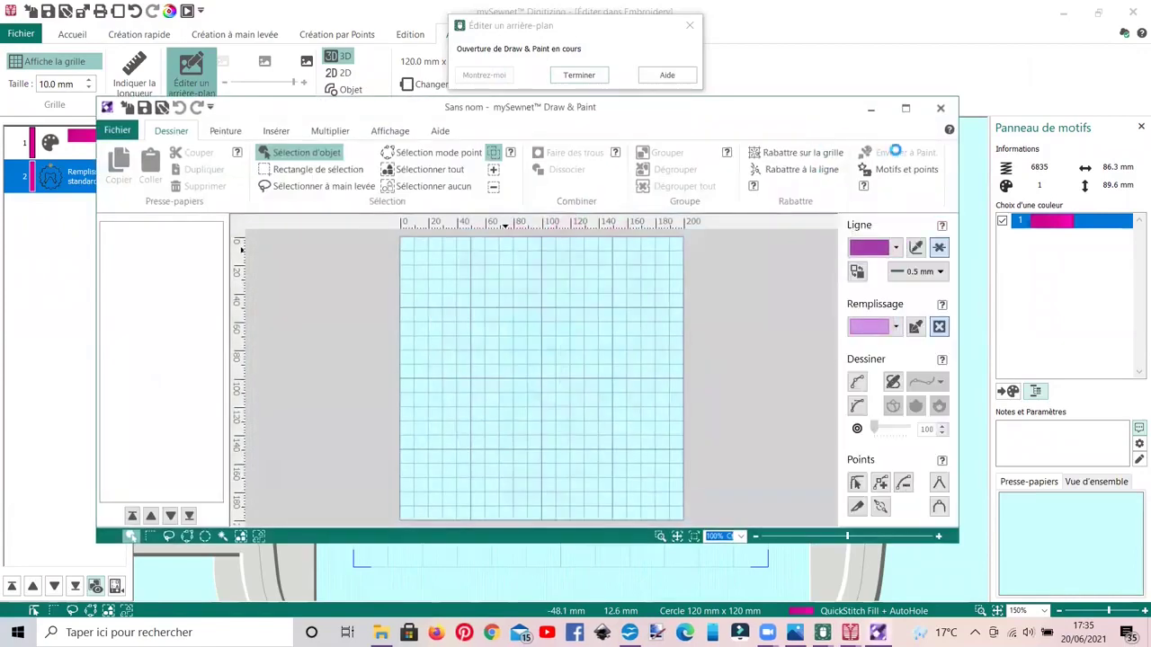
left_click(907, 109)
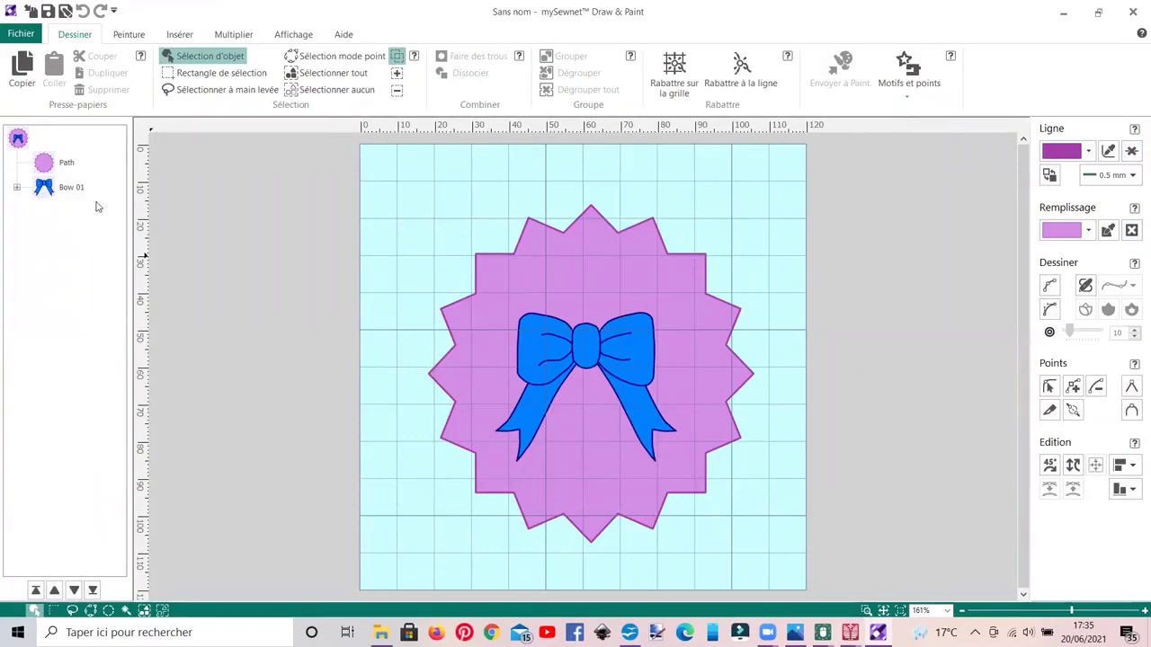
Step: Shrink the blue bow to about 35 mm wide and move it into the upper half of the purple shape
left_click(71, 188)
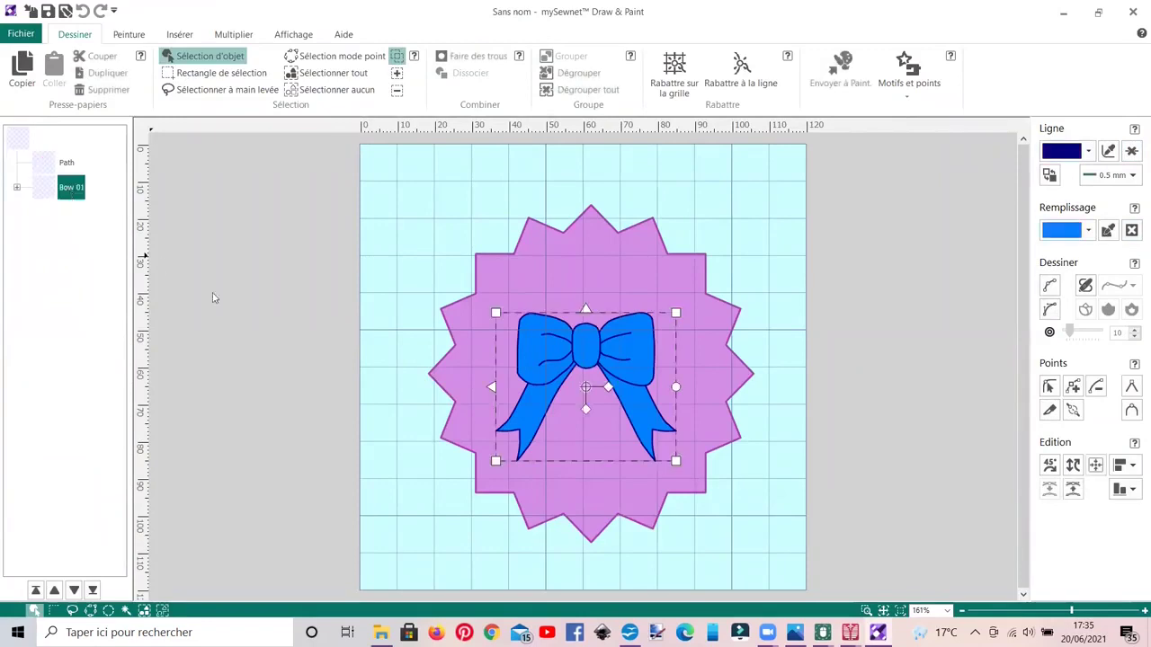
left_click(495, 313)
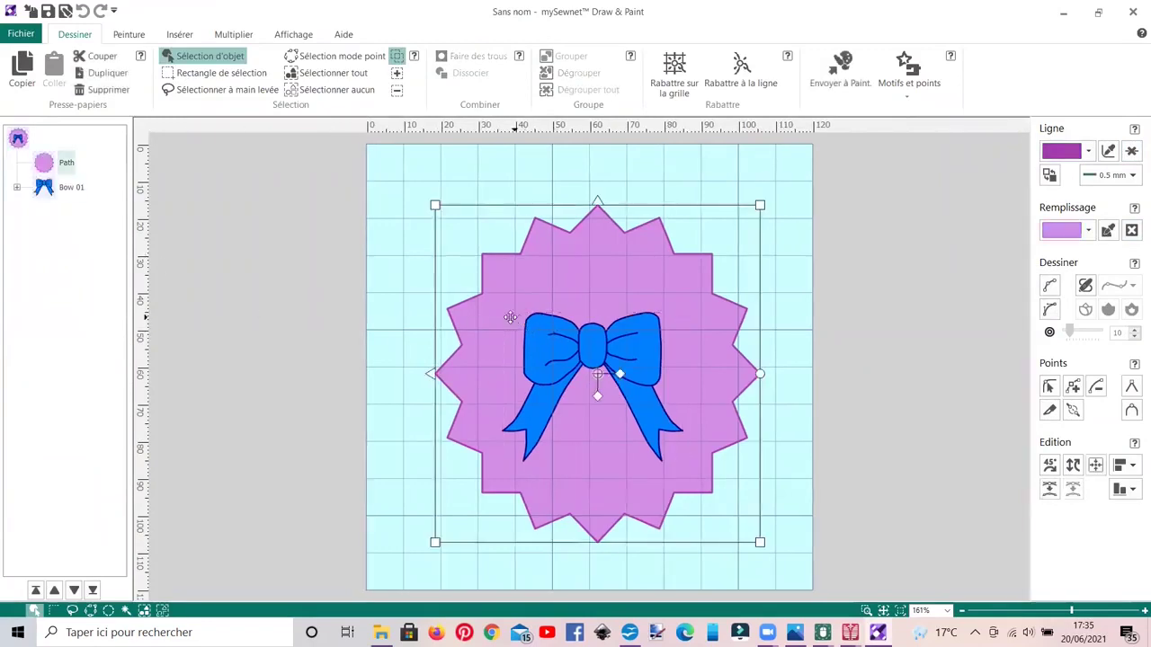
left_click(48, 196)
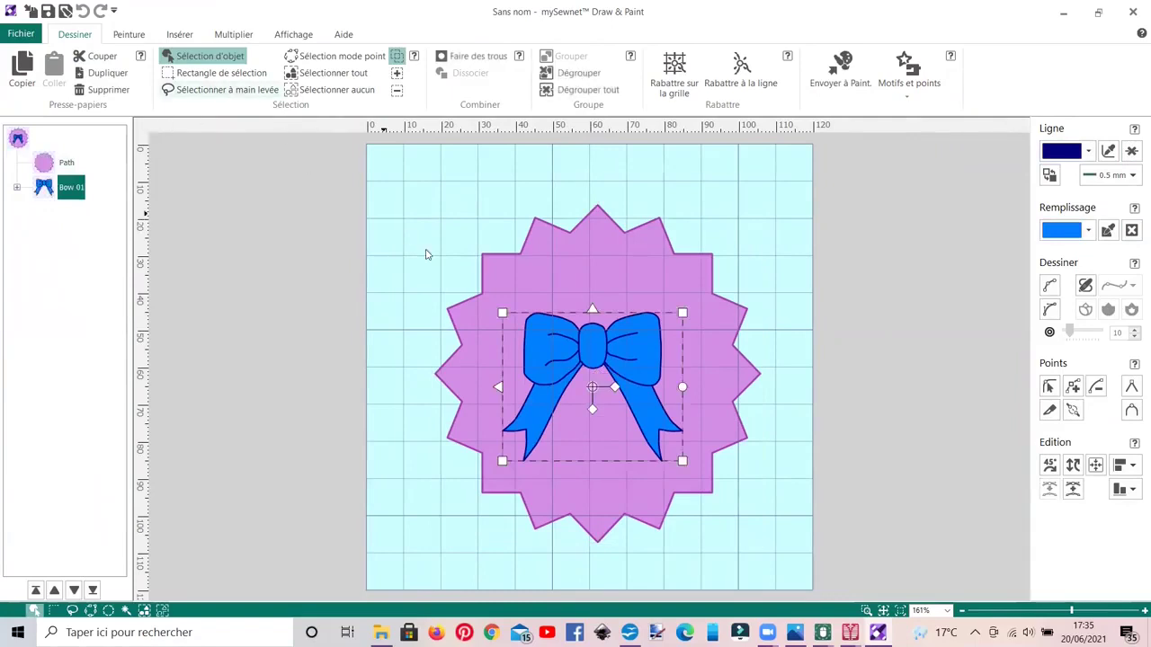
left_click(506, 314)
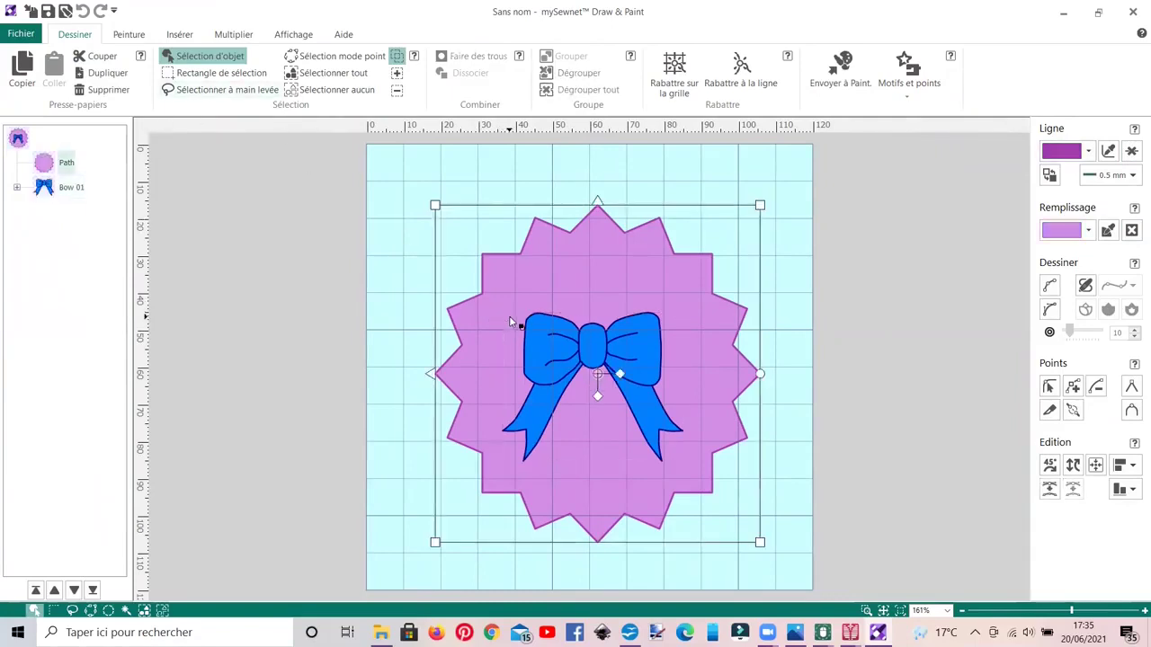
left_click(74, 195)
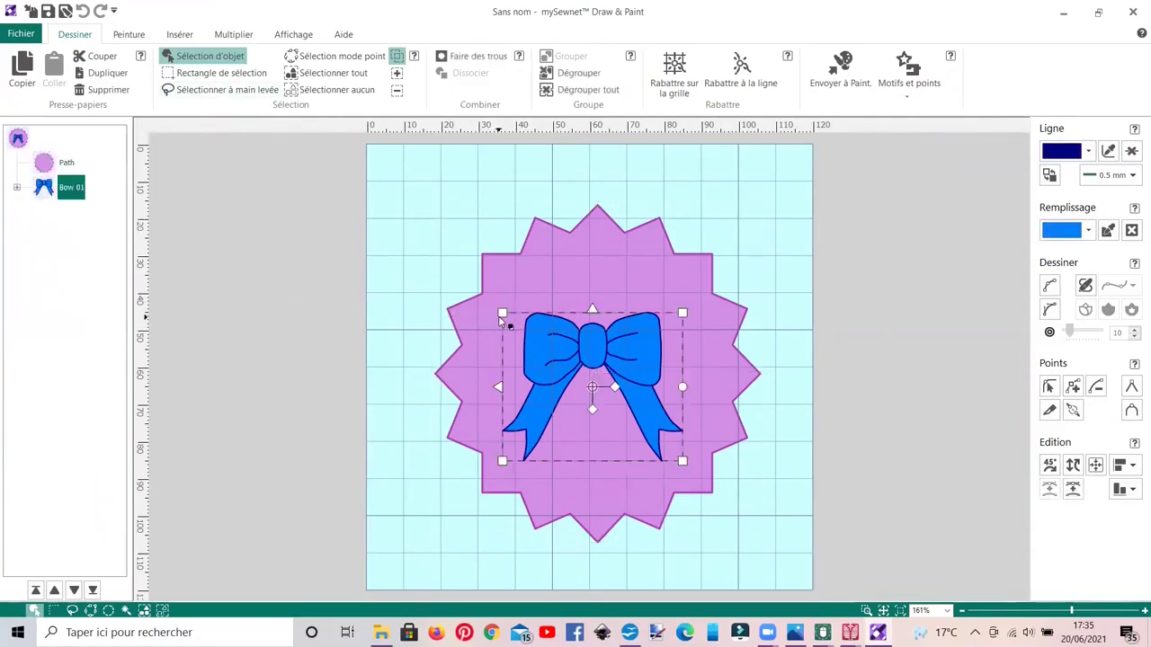
left_click_drag(502, 313, 540, 364)
left_click_drag(576, 407, 557, 425)
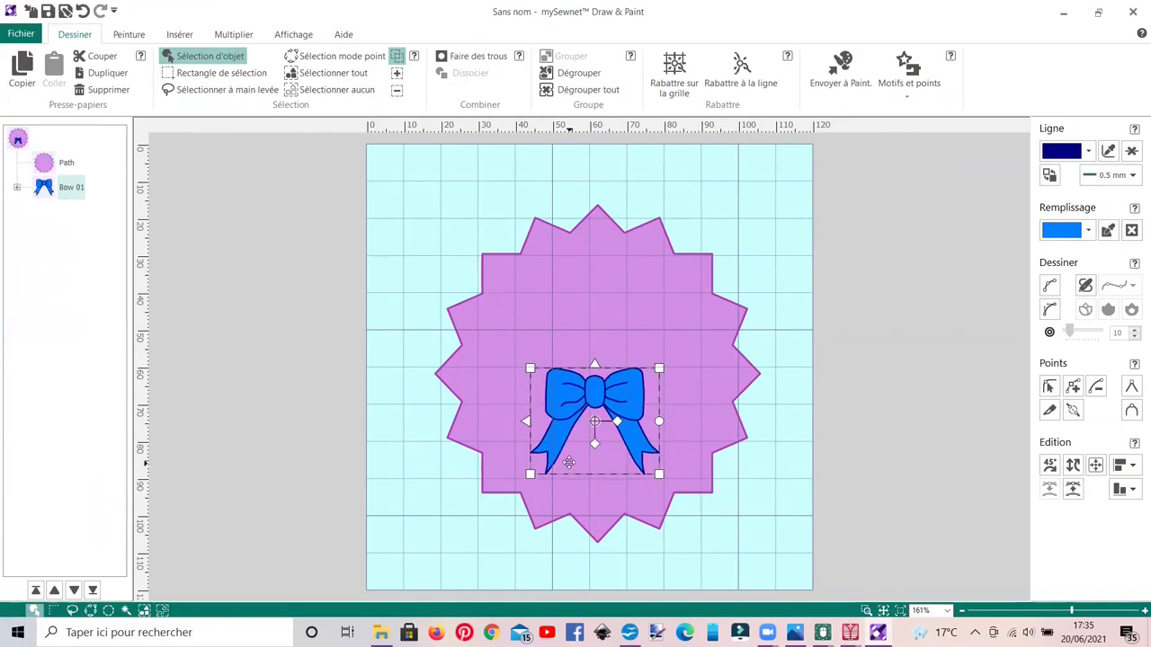
left_click_drag(589, 387, 589, 289)
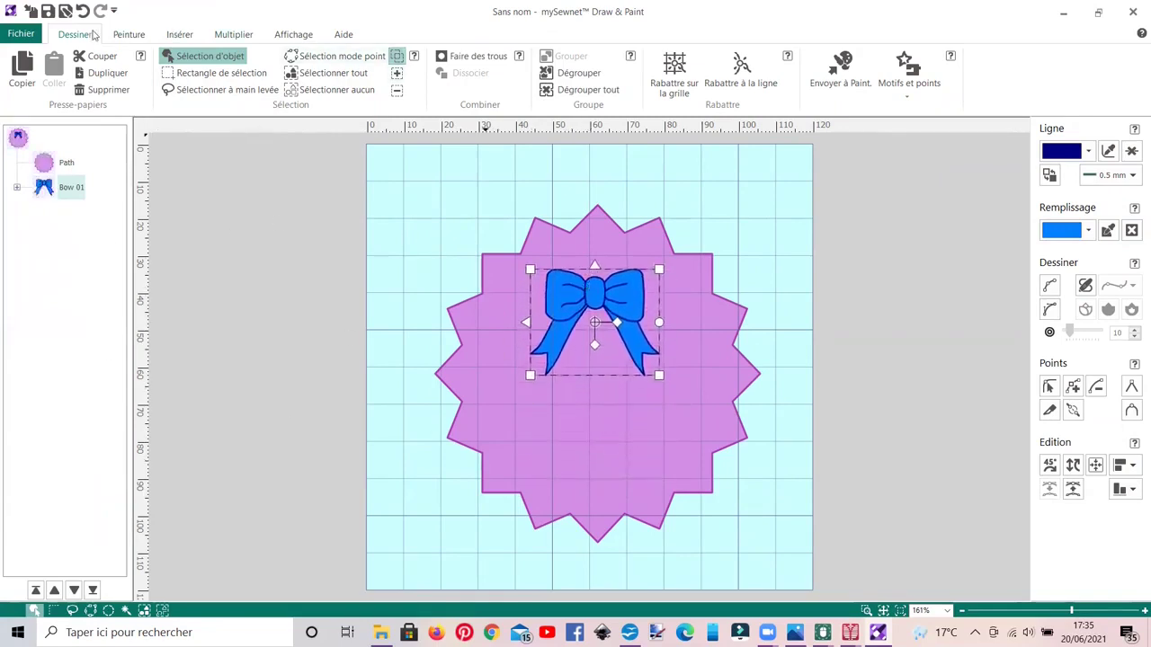
Step: Insert heart shape 73 at about 22 mm wide and place it below the bow on the purple shape
left_click(178, 34)
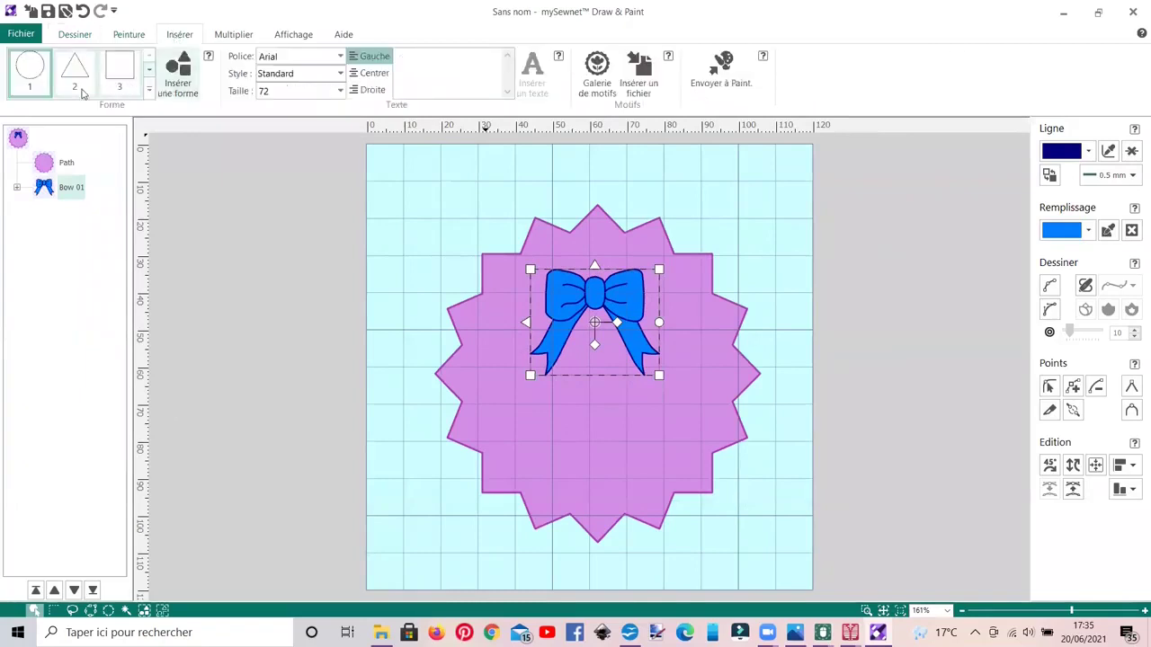
left_click(148, 95)
scroll(126, 165, "down", 5)
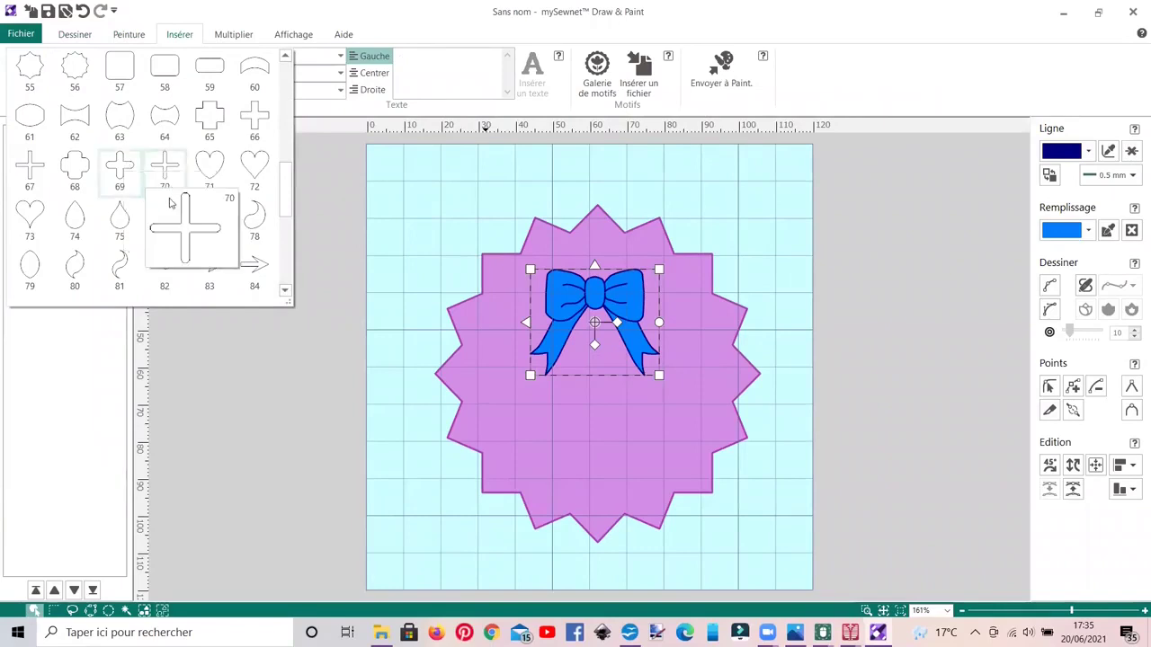
left_click(30, 216)
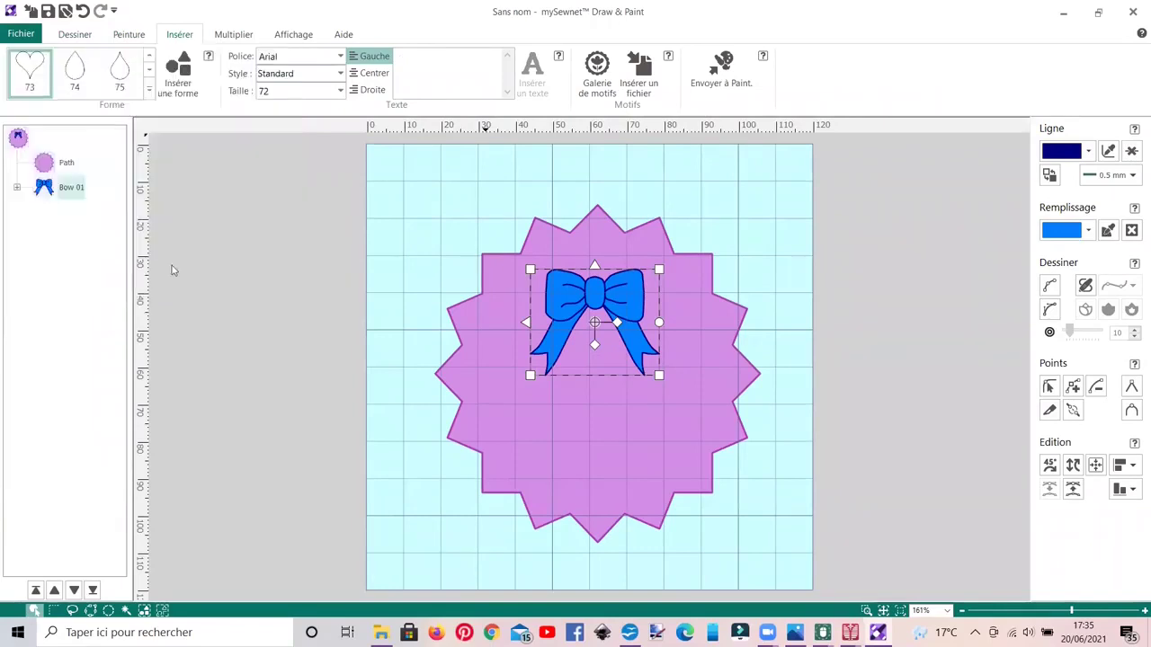
left_click(181, 87)
left_click_drag(513, 294, 580, 358)
mouse_move(618, 400)
left_mouse_down()
mouse_move(612, 410)
mouse_move(600, 397)
mouse_move(607, 421)
left_mouse_up()
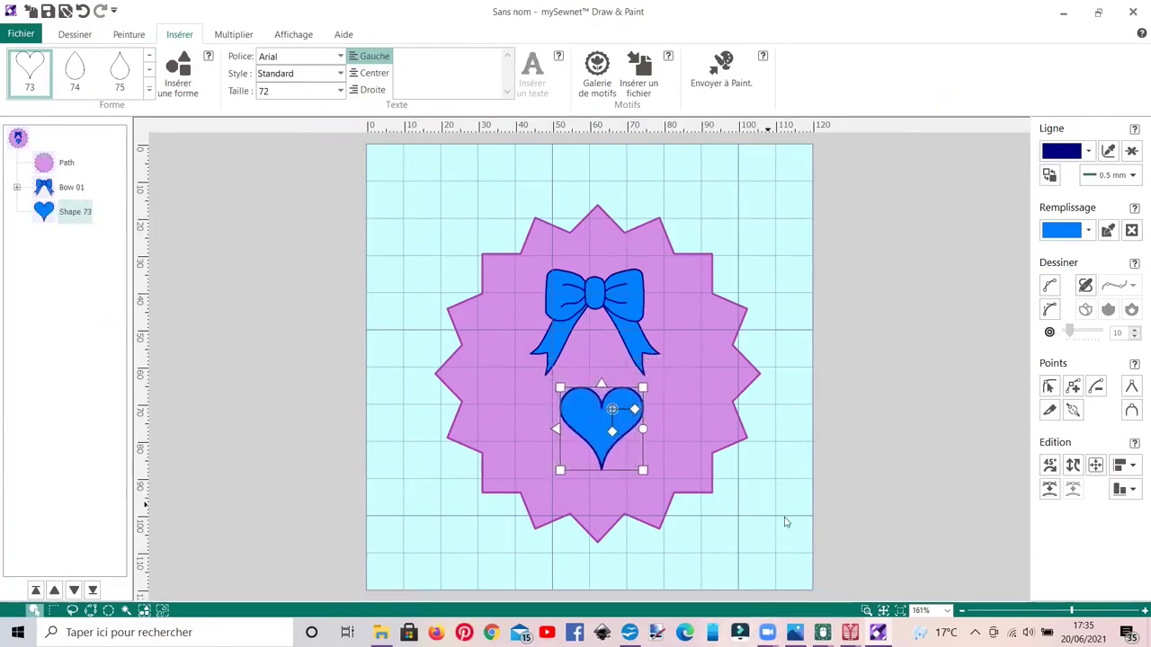
Step: Switch to the mySewnet Digitizing window titled Éditer dans Embroidery and finish editing the background with the added heart
mouse_move(849, 632)
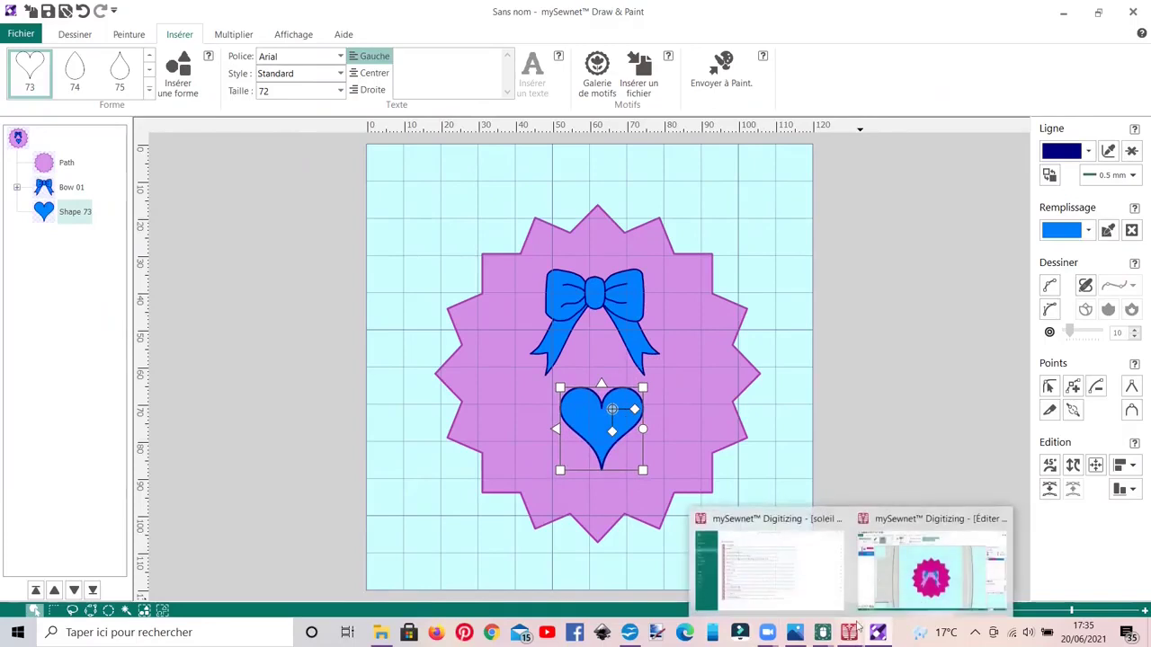
left_click(896, 600)
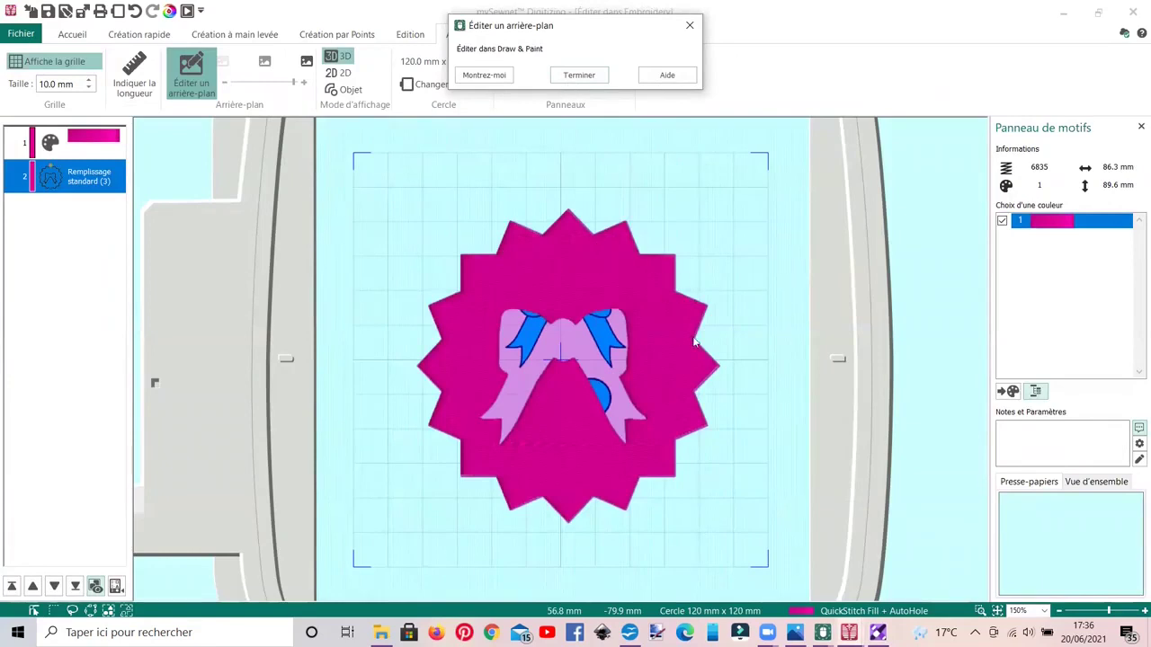
left_click(570, 76)
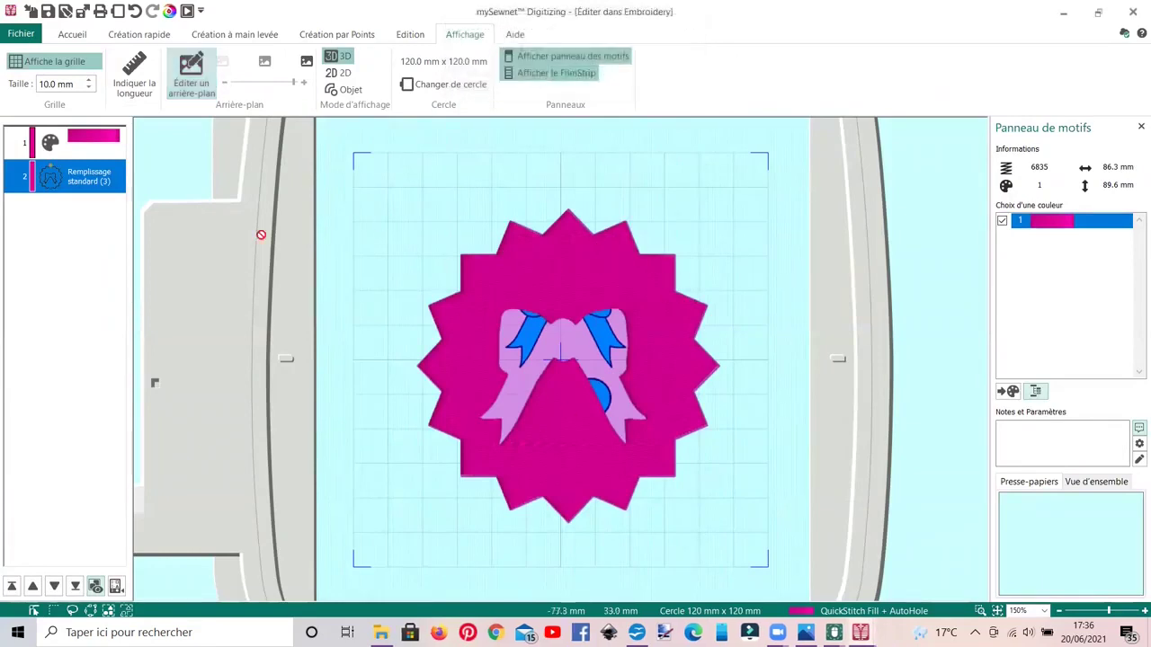
Step: Replace the old fill with a QuickStitch Fill + AutoHole around the bow and heart, using colour tolerance 10 and few points
key("Delete")
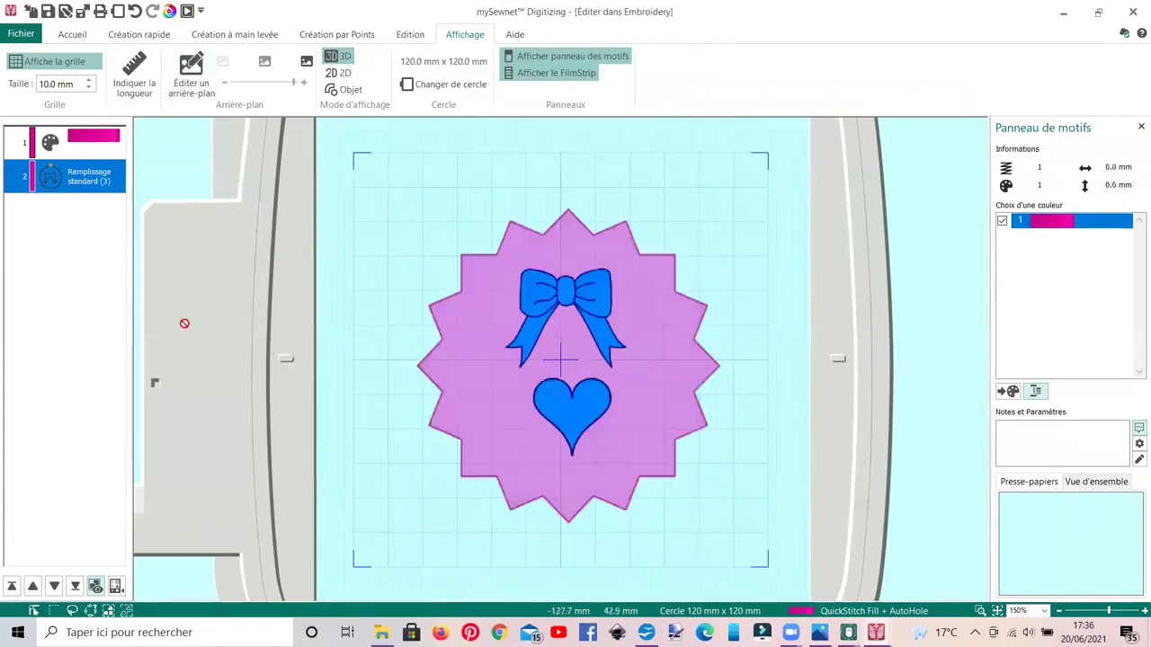
left_click(138, 34)
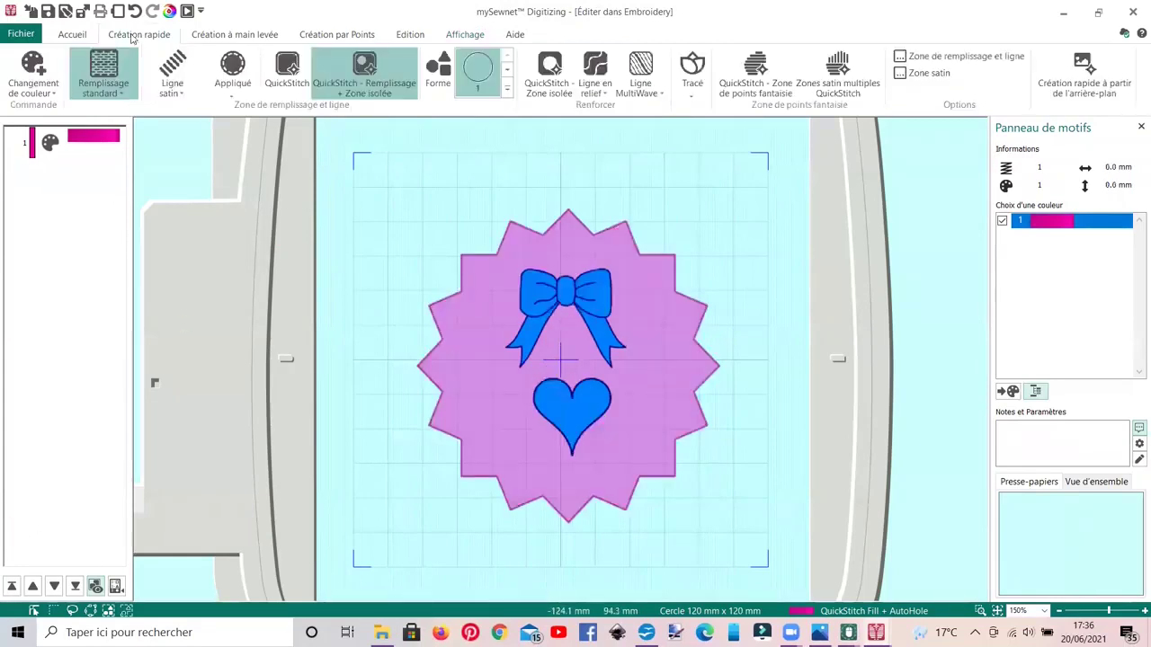
left_click(364, 82)
left_click(504, 286)
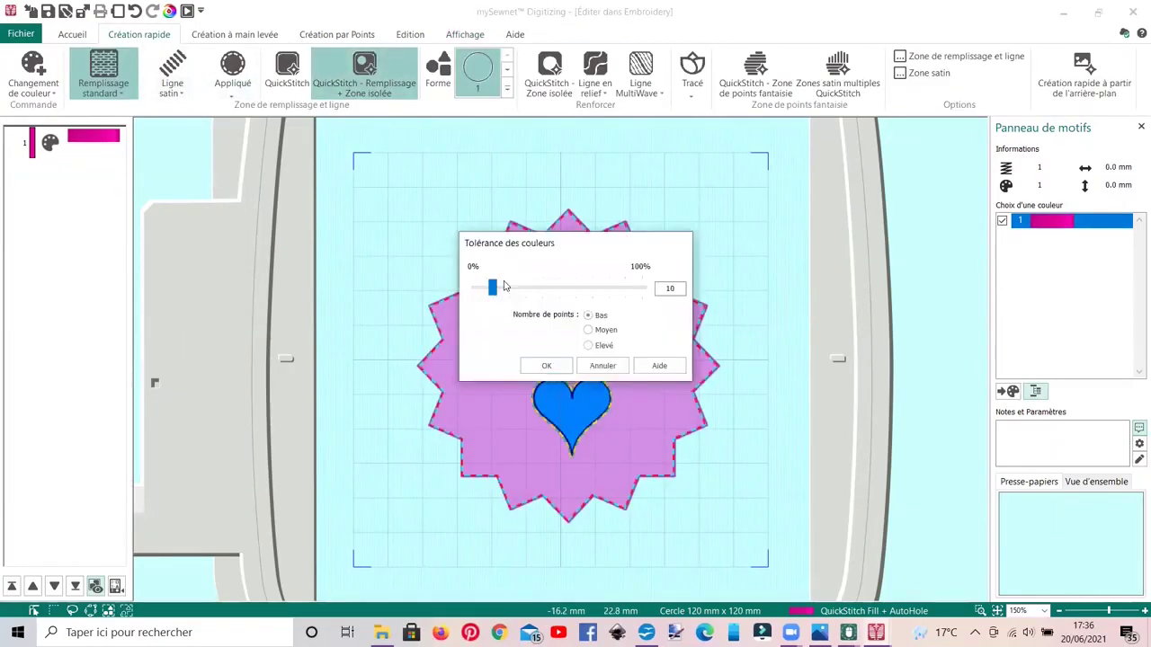
key("Return")
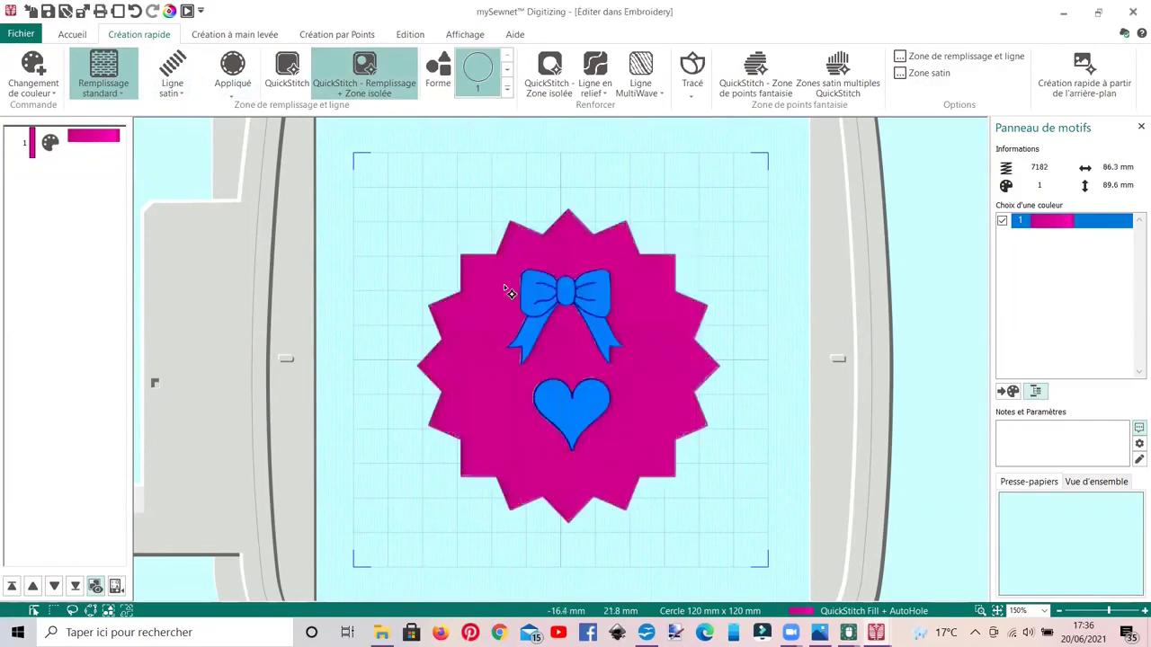